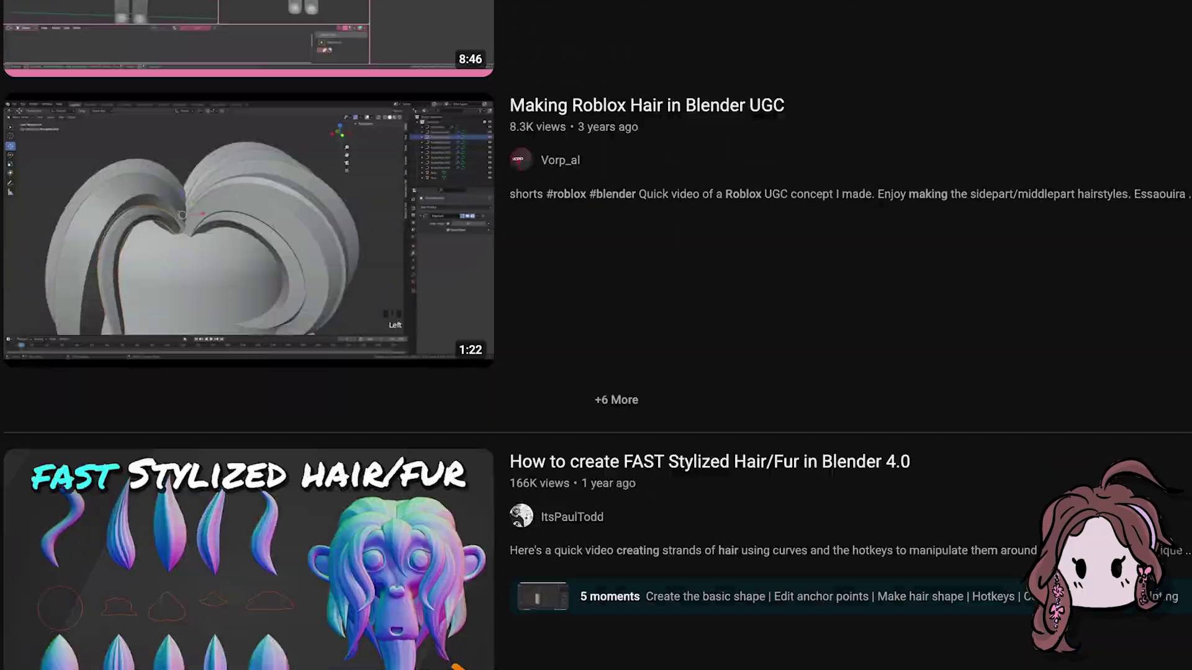
Step: Look through the video search results for tutorials on making Roblox hair in Blender
scroll(596, 335, down, 15)
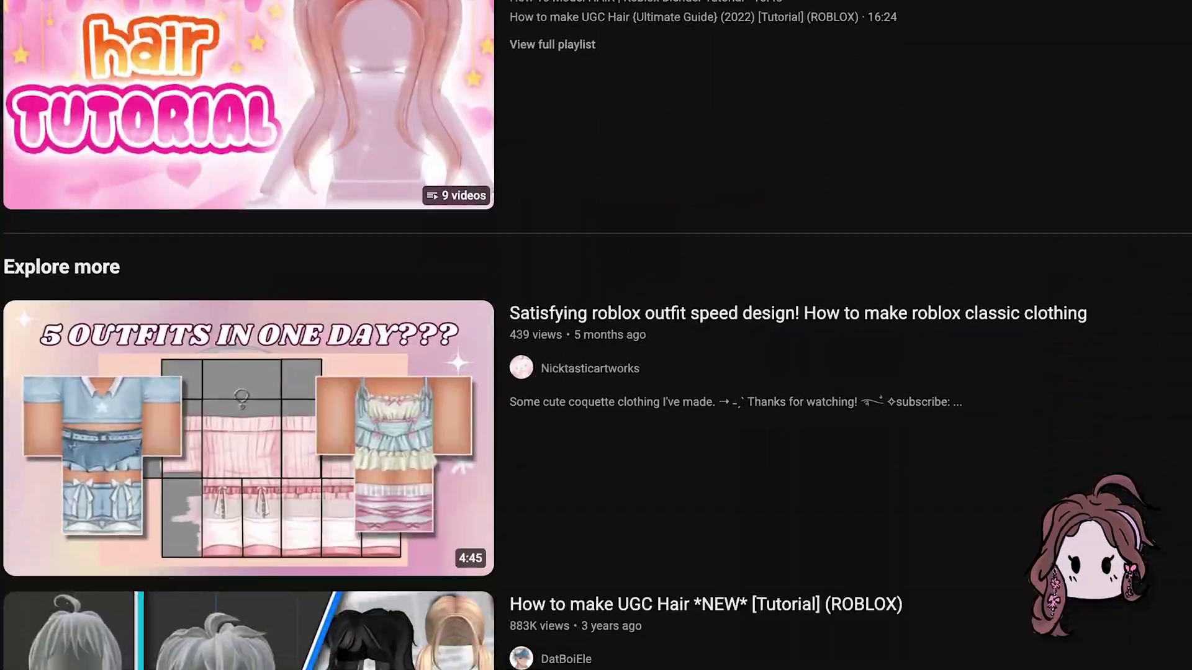
scroll(596, 336, down, 20)
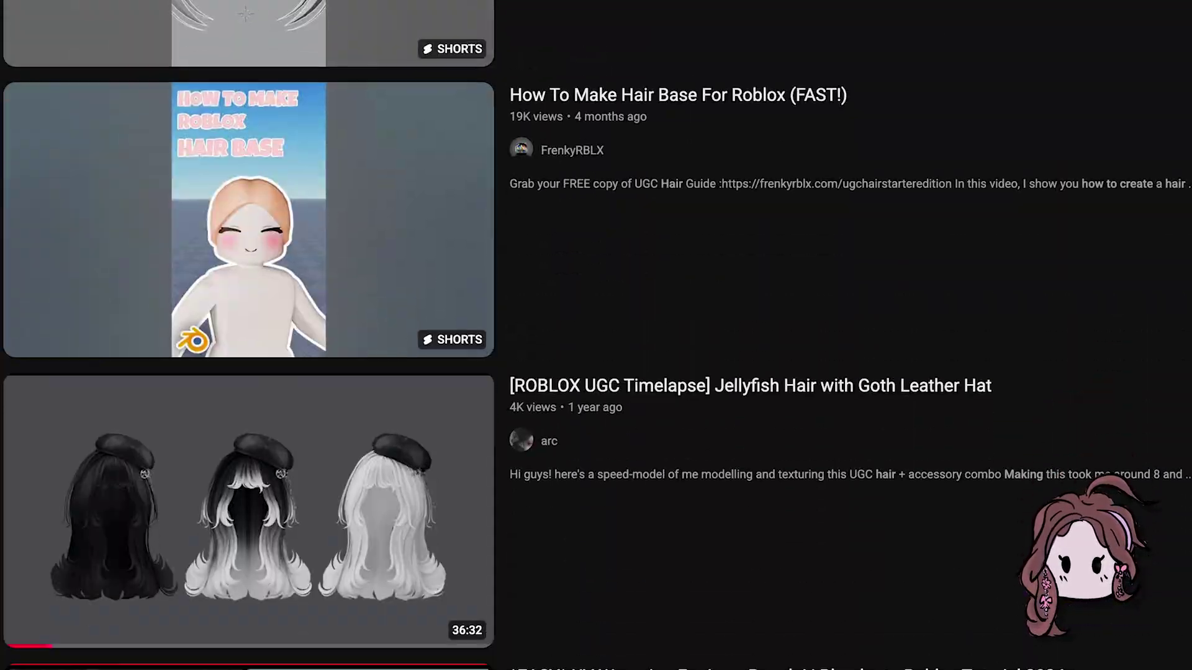
scroll(596, 335, down, 15)
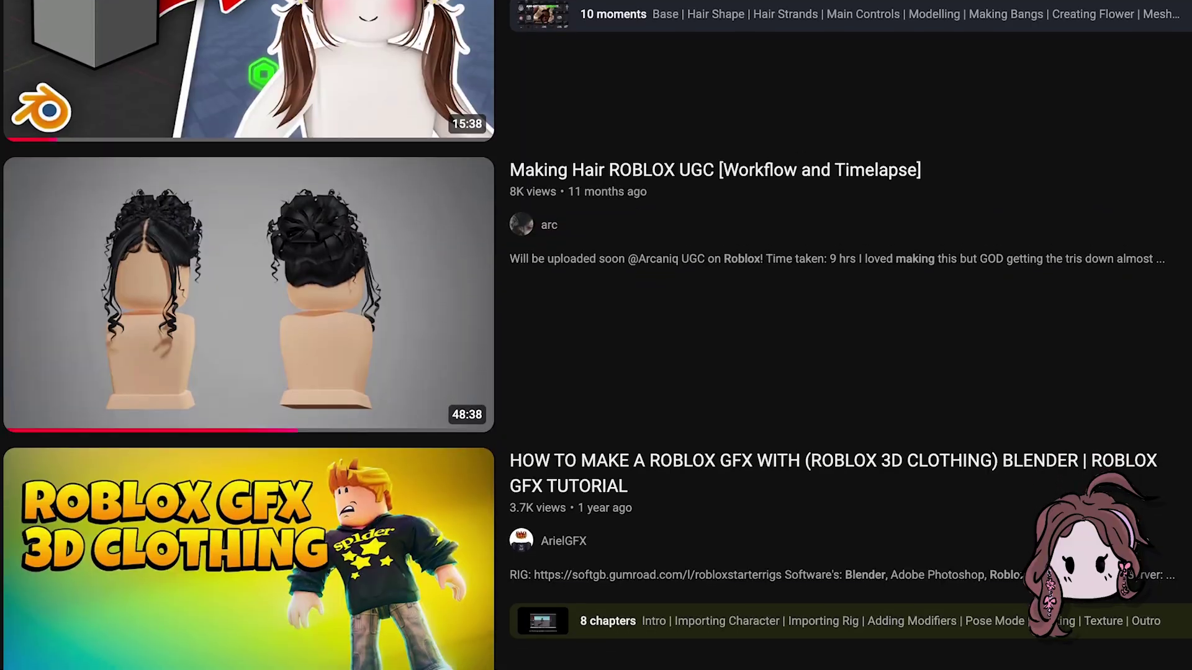
scroll(596, 335, down, 1)
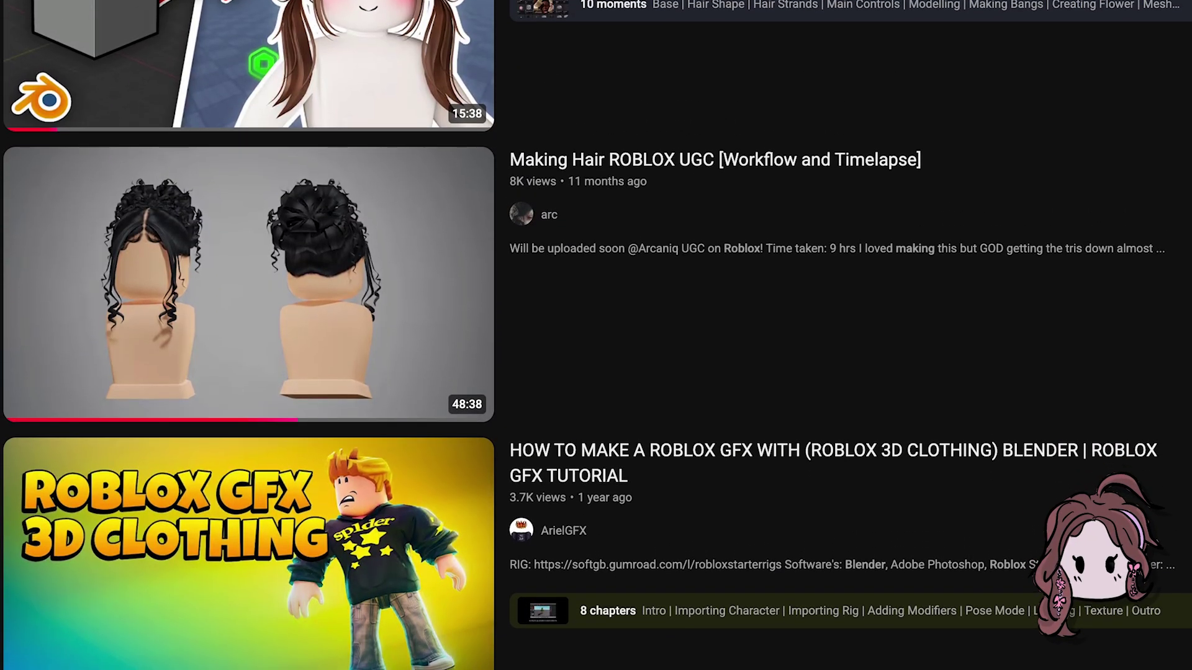
scroll(596, 335, down, 20)
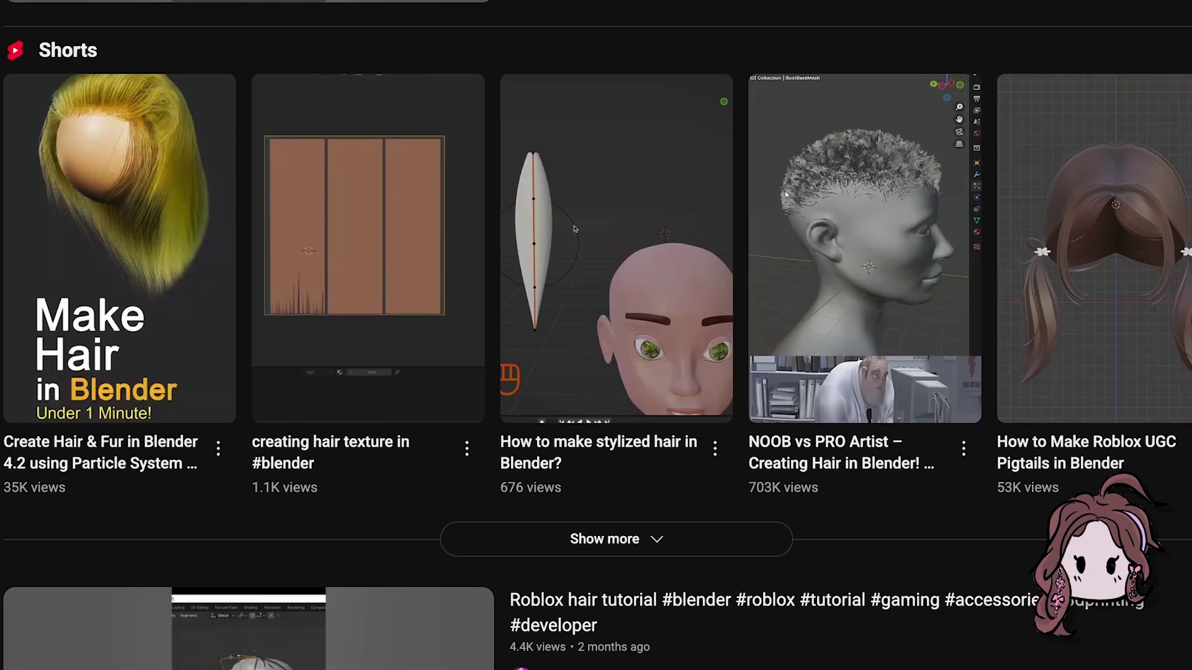
scroll(595, 335, down, 8)
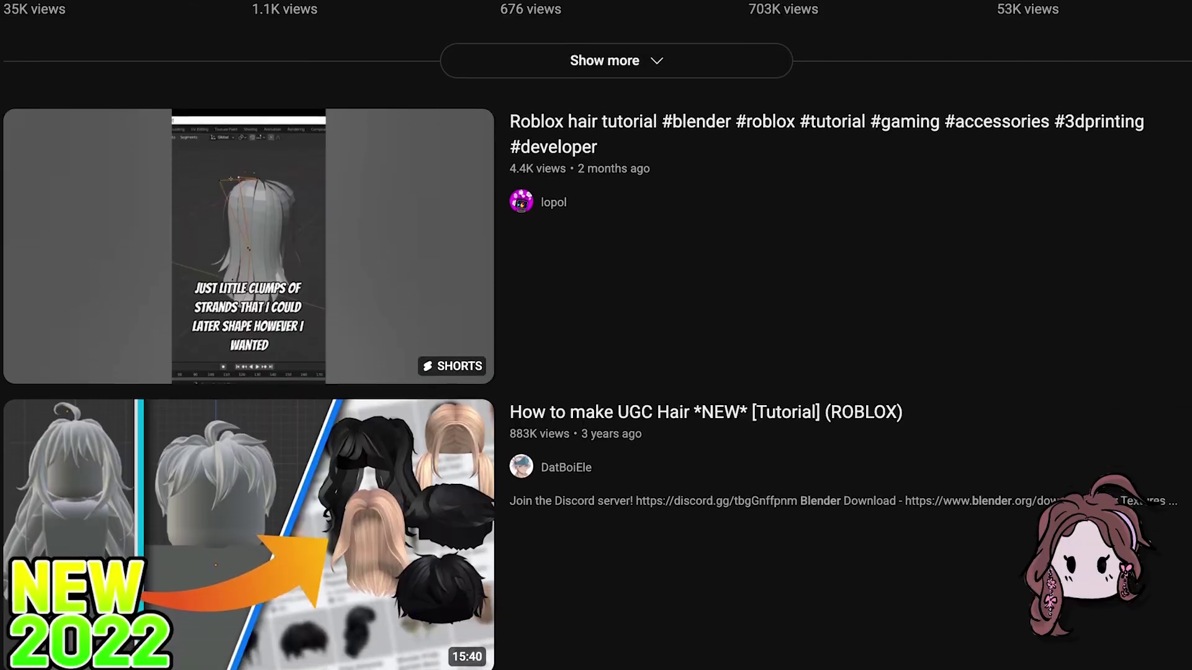
scroll(596, 335, up, 20)
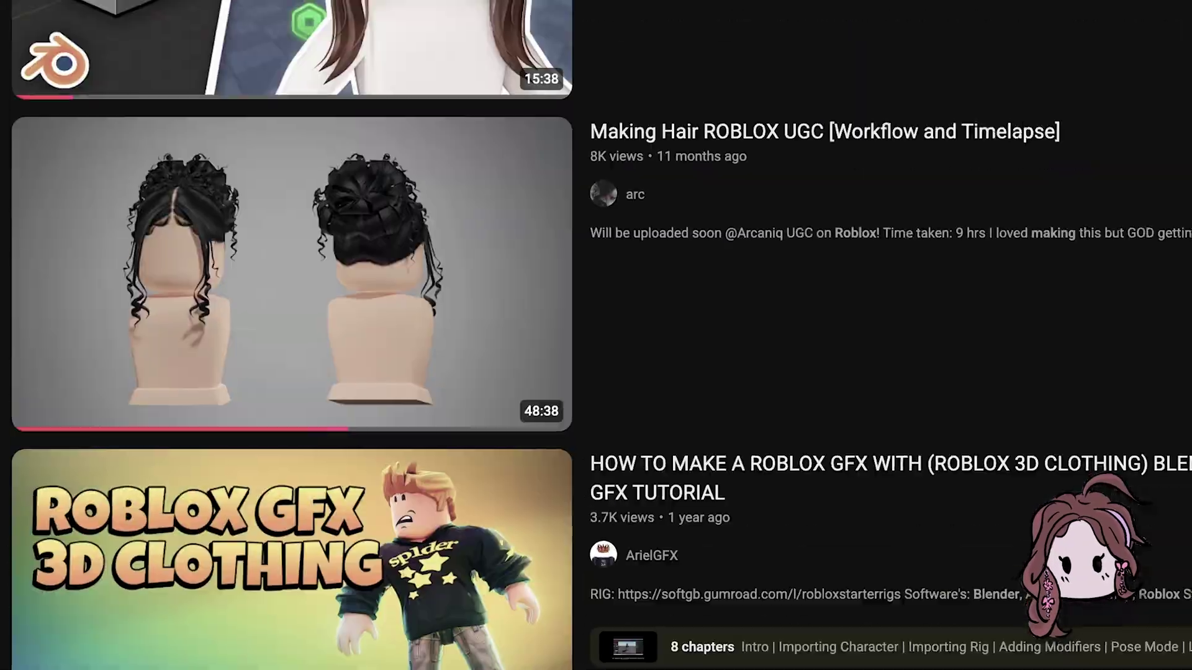
scroll(596, 335, down, 20)
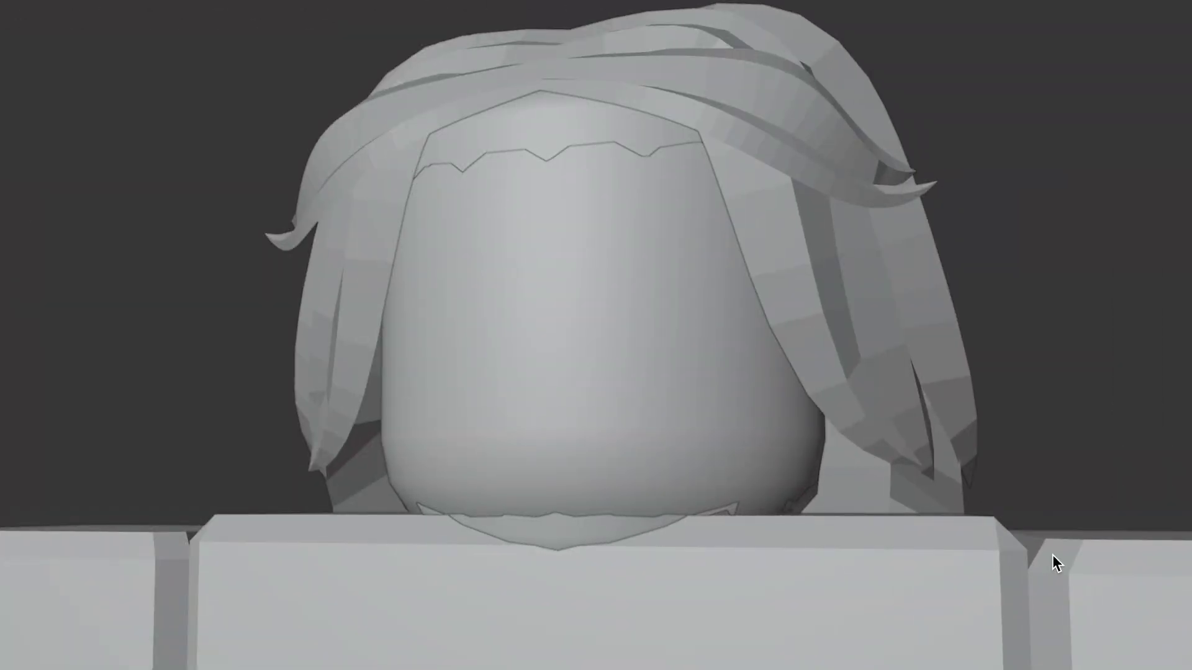
middle_drag(1053, 555, 1040, 561)
click(837, 380)
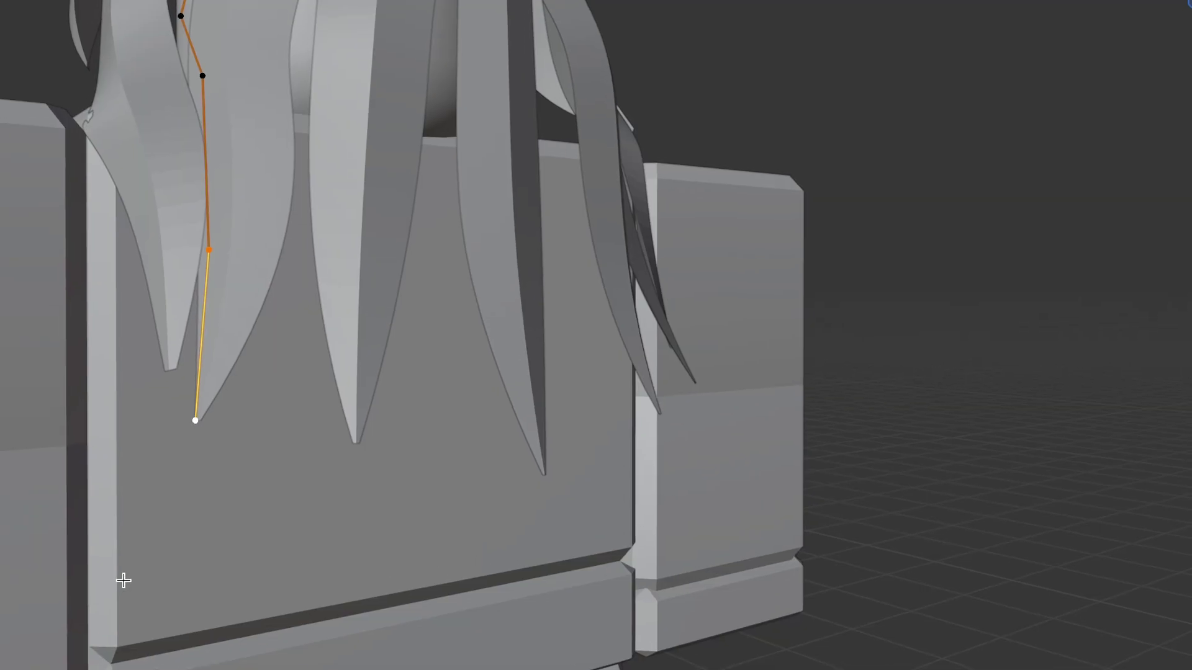
scroll(120, 575, up, 3)
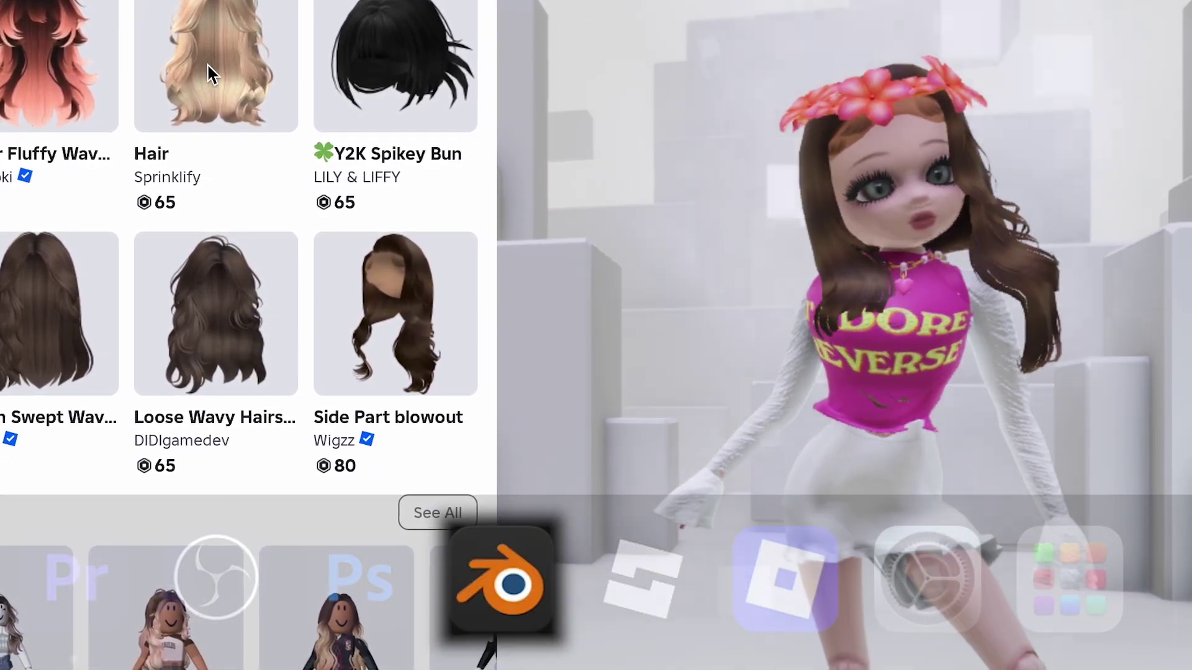
click(208, 59)
Step: Look through the downloadable modeling project files on the Creator Hub reference assets page
scroll(230, 273, down, 6)
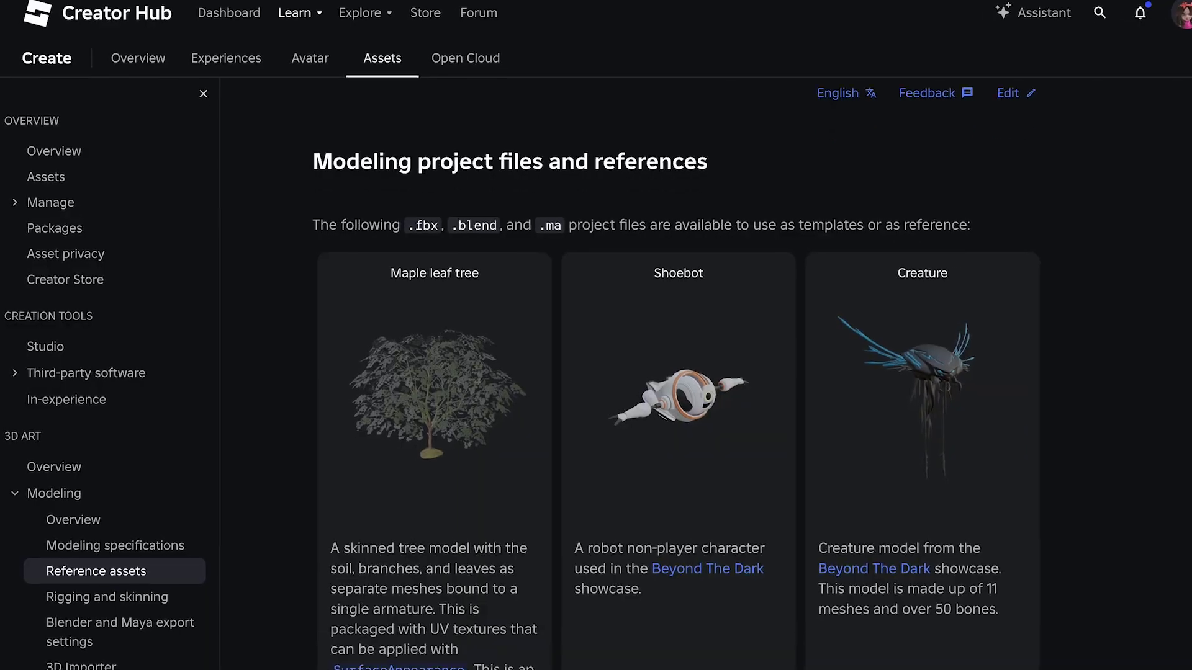
scroll(689, 373, down, 3)
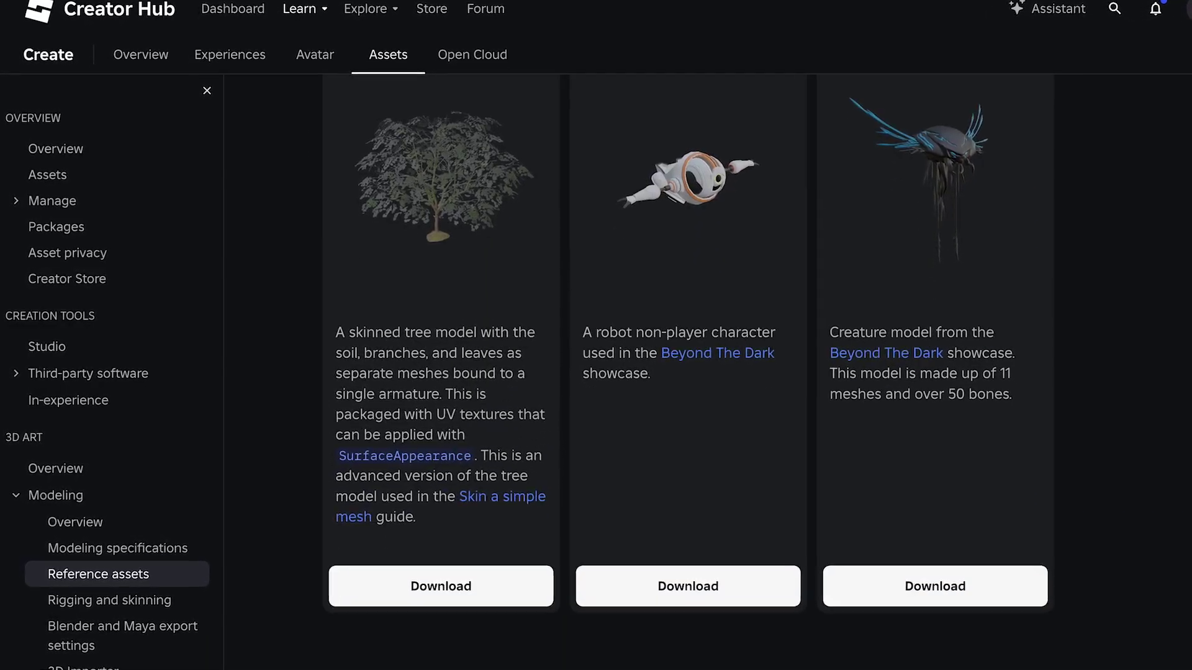
scroll(689, 372, down, 15)
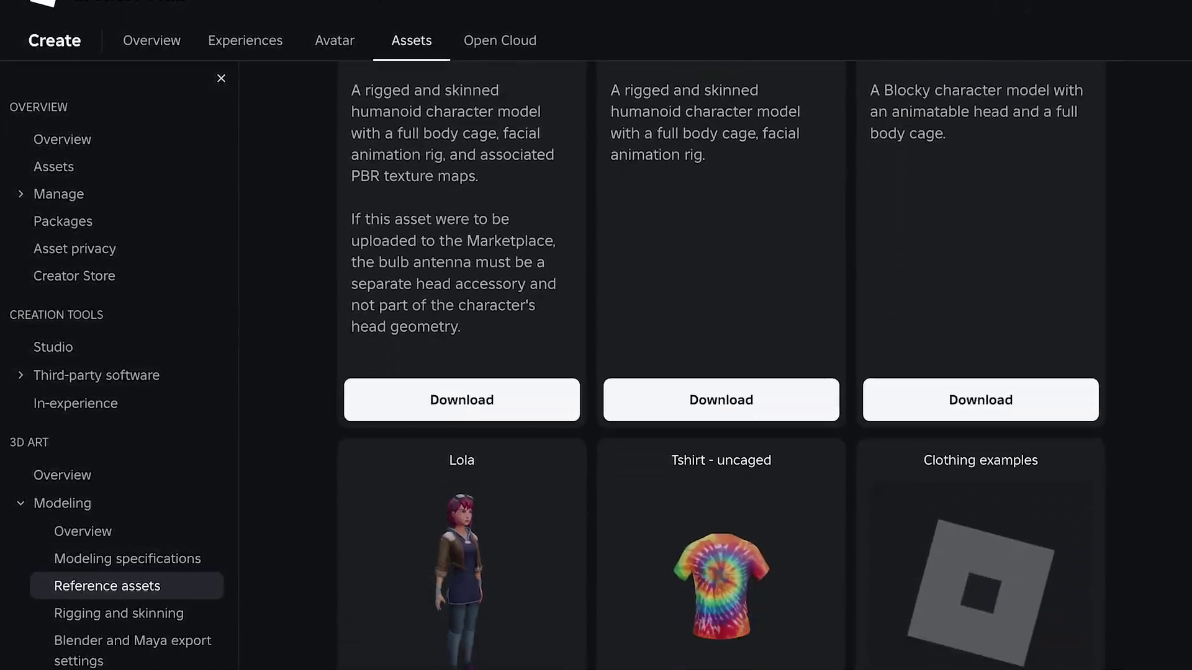
scroll(720, 373, down, 10)
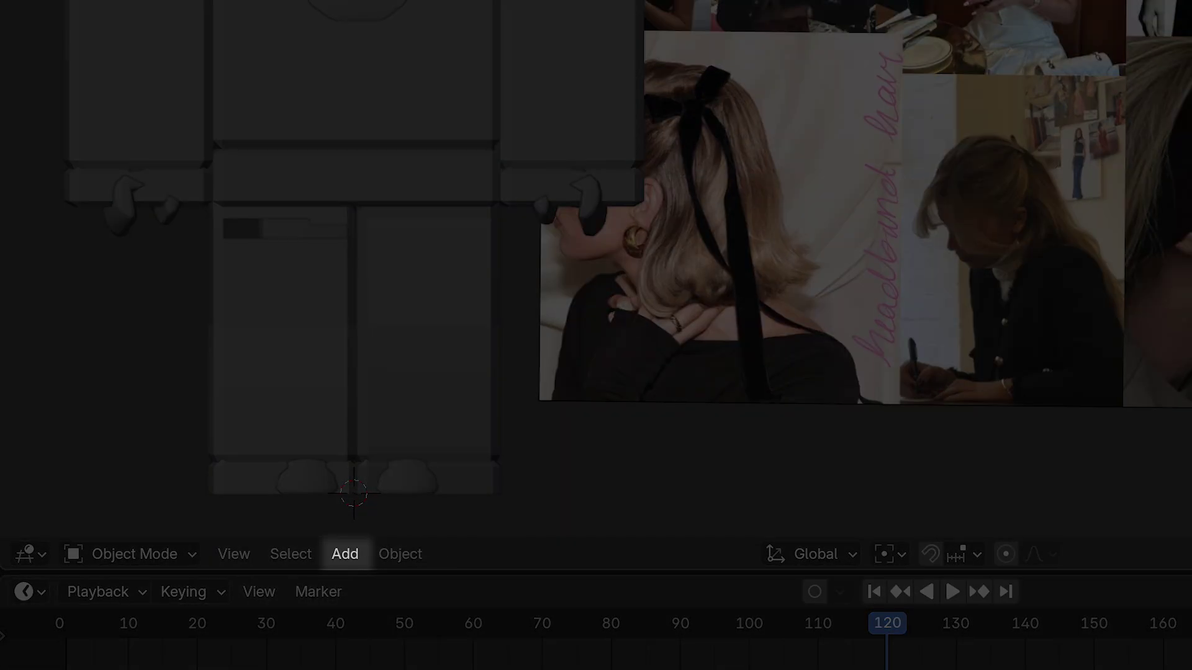
Step: Add a mesh plane and move it about 3.69 m along X so it sits beside the dummy
click(345, 555)
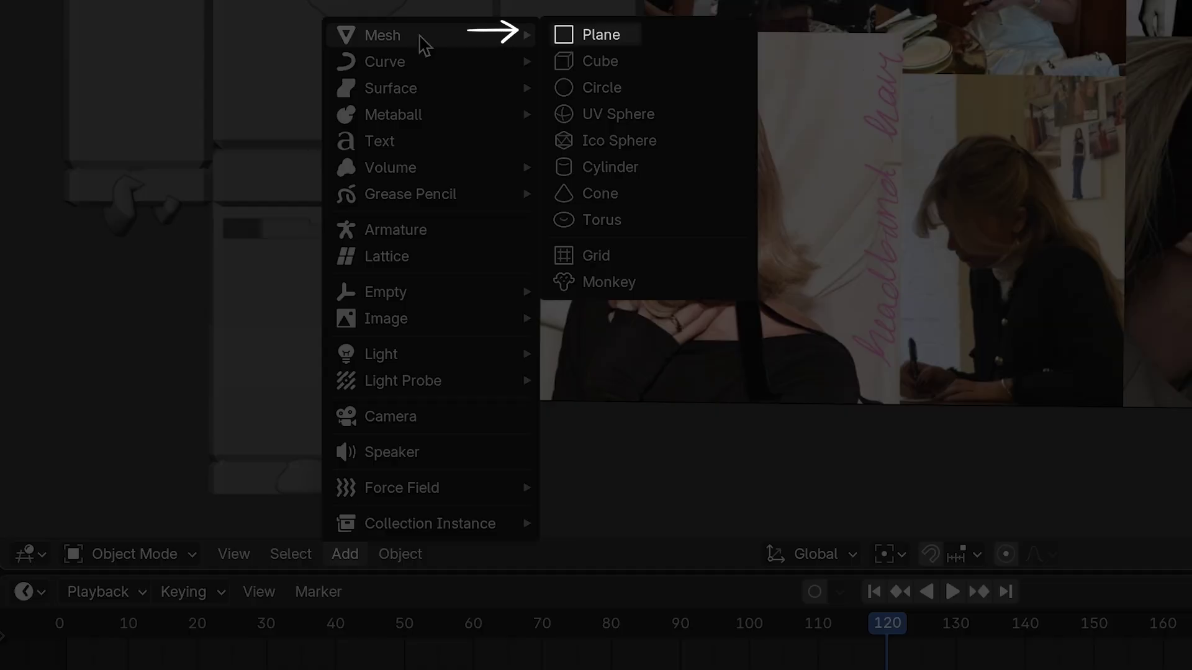
click(601, 35)
key(g)
key(x)
click(687, 467)
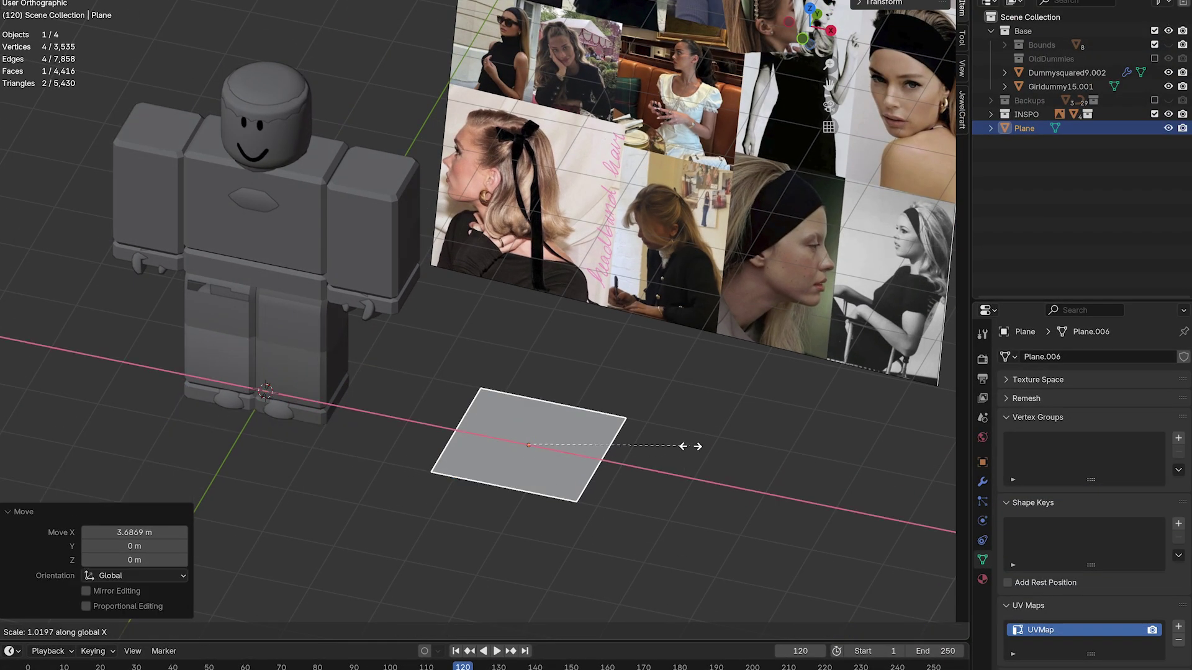
Step: Divide the long narrow plane into five segments along its length with four loop cuts
key(Tab)
scroll(496, 478, up, 4)
key(ctrl+r)
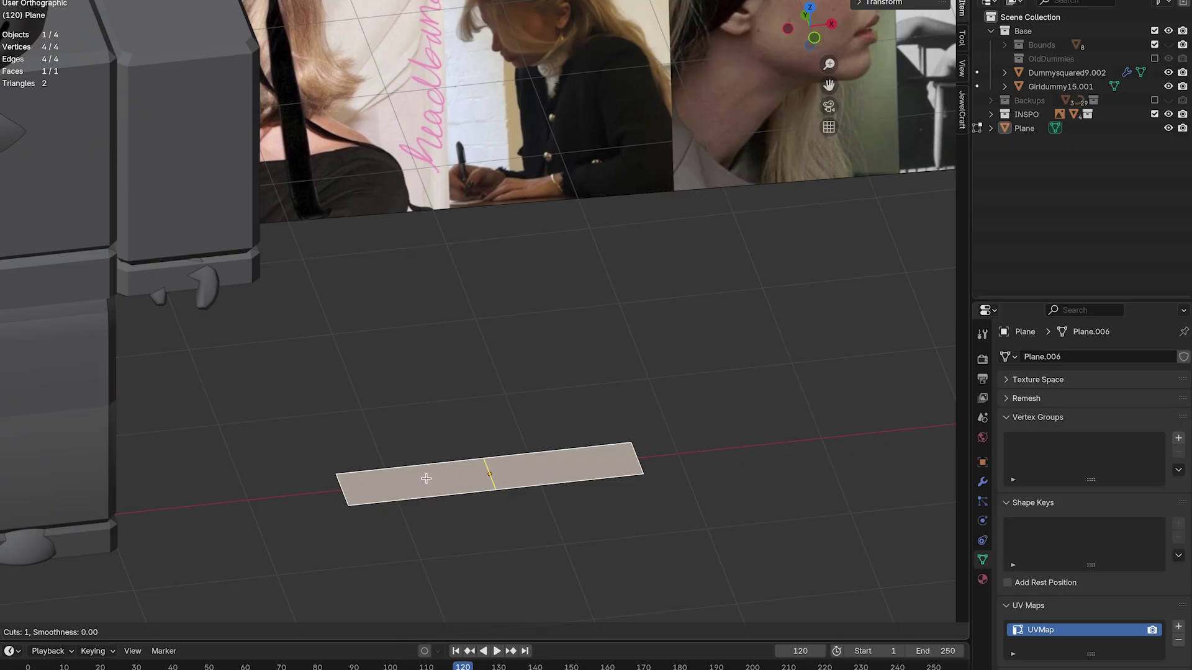
click(433, 484)
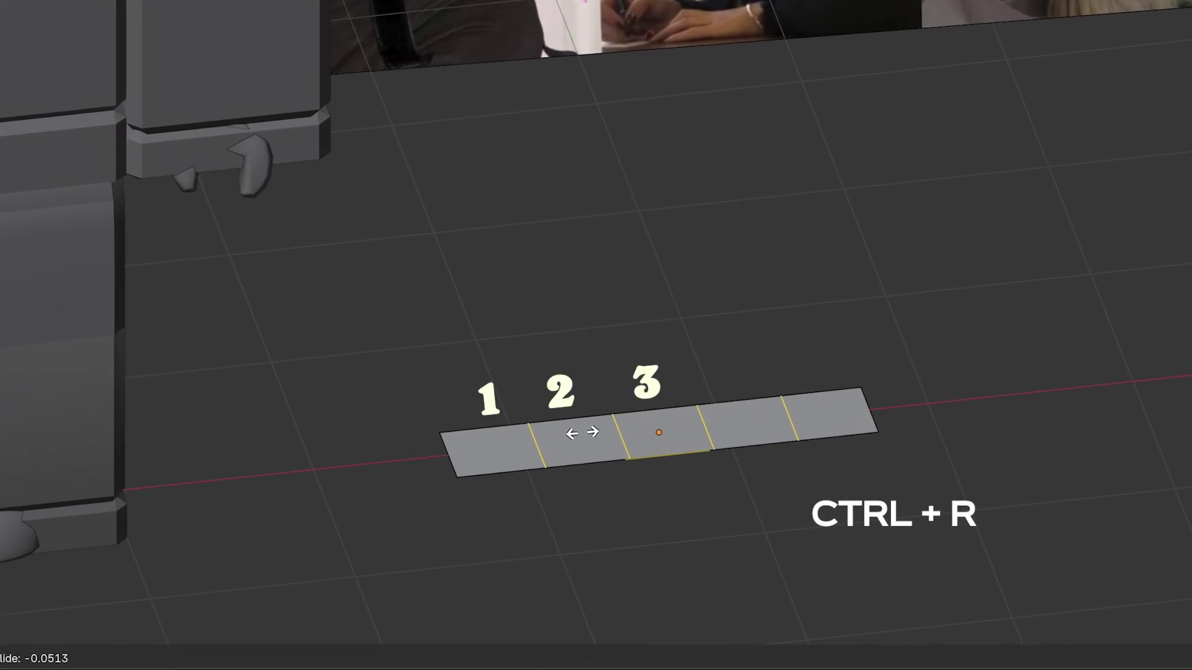
click(666, 373)
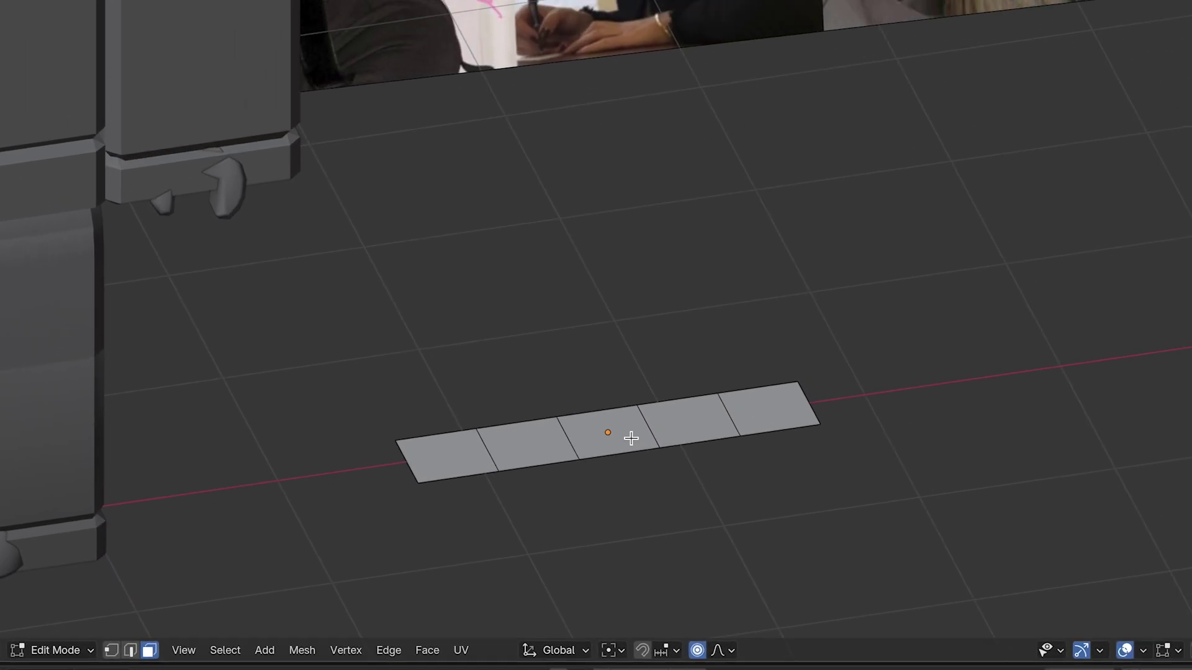
Step: Raise the strip's middle face about 0.43 m with smooth proportional editing to bend the strip into an arch
click(909, 320)
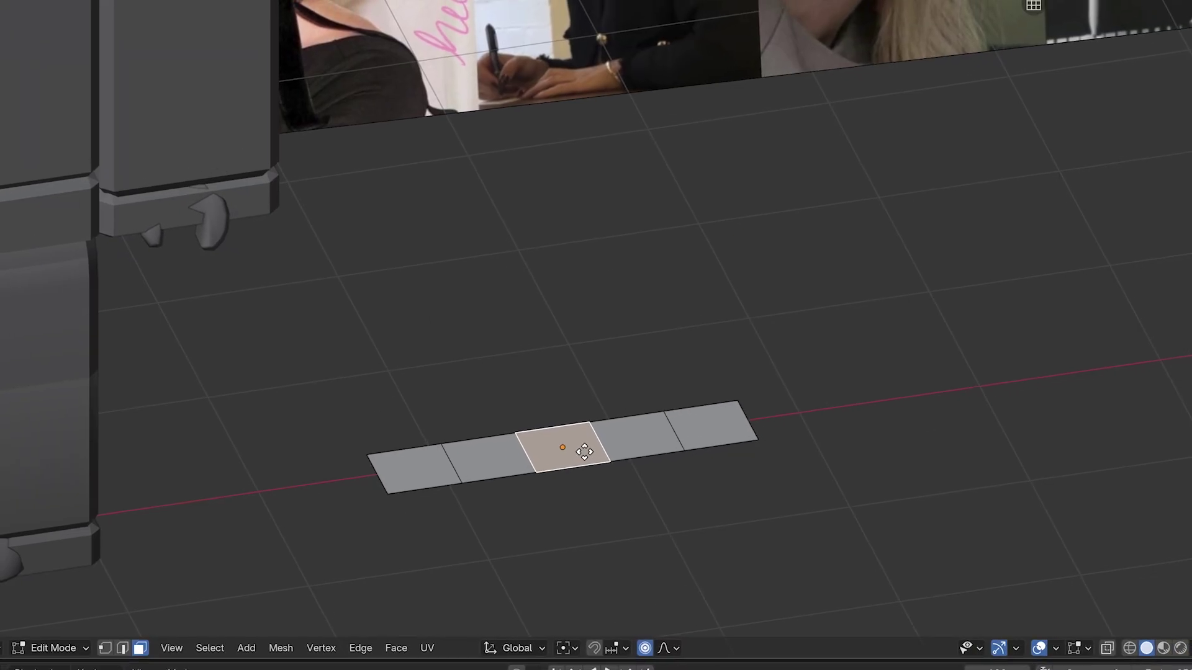
key(g)
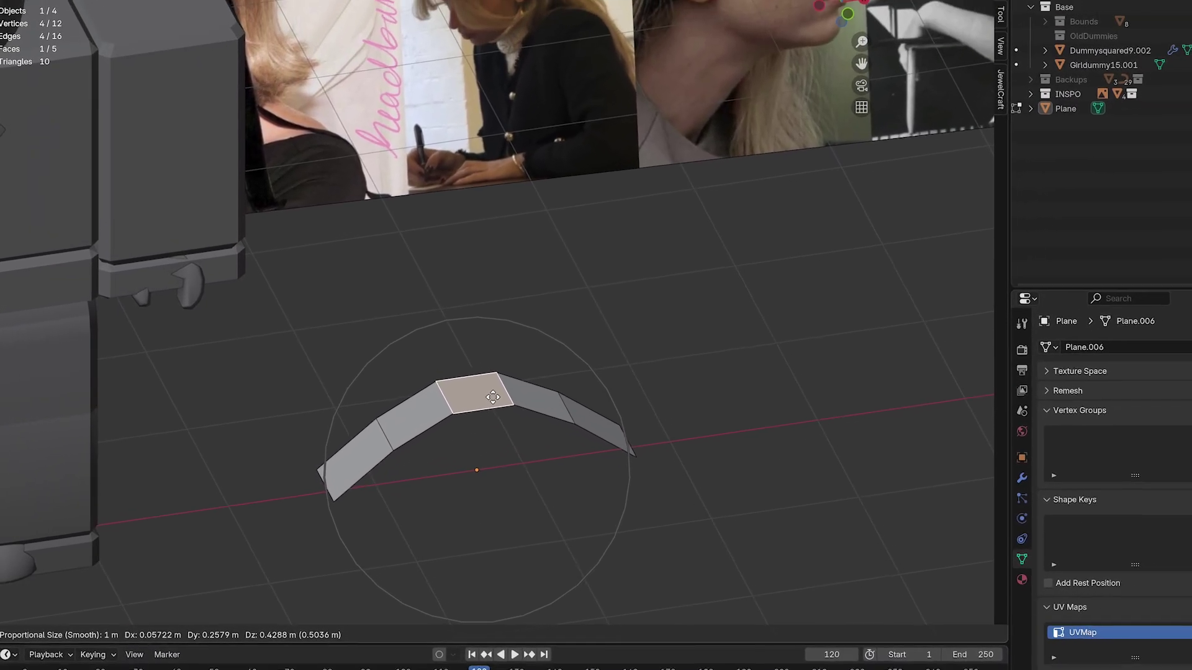
click(493, 397)
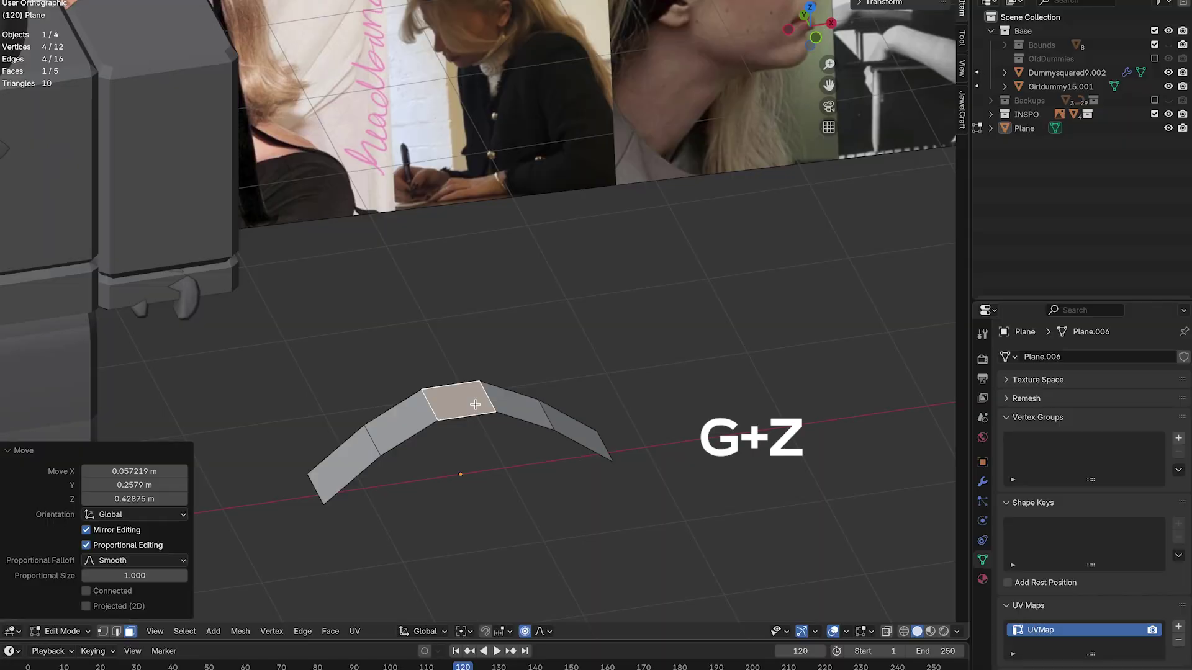
middle_drag(477, 405, 495, 389)
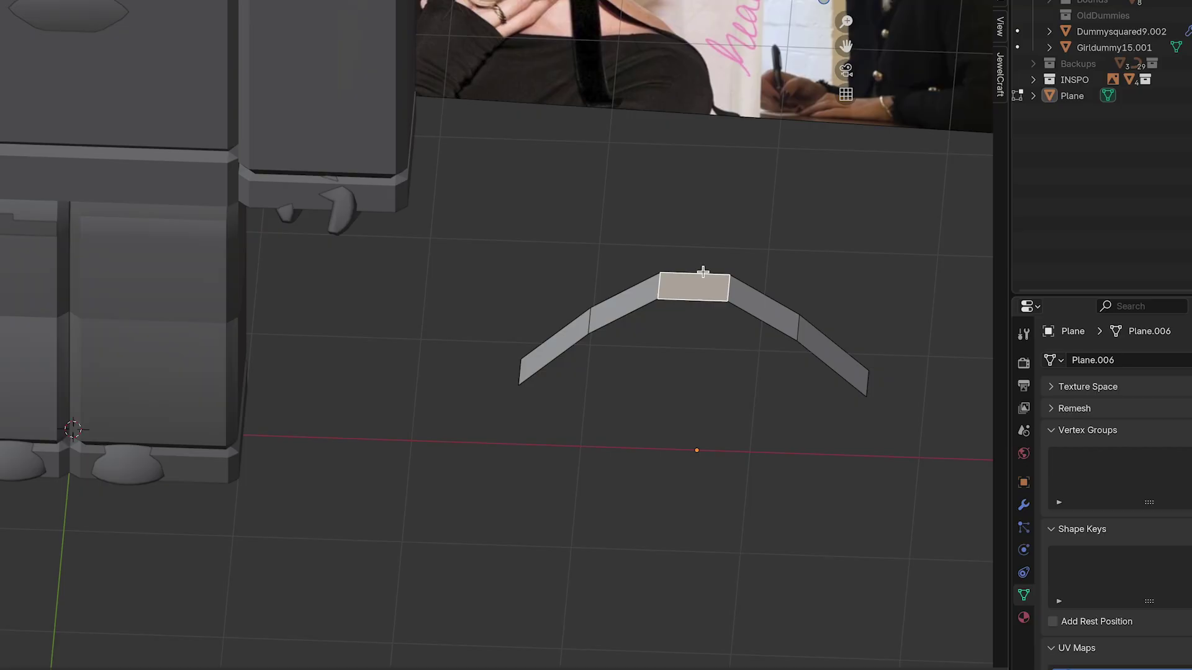
Step: Give the whole arched strip thickness by extruding all its faces along their normals, and return to Object Mode
key(a)
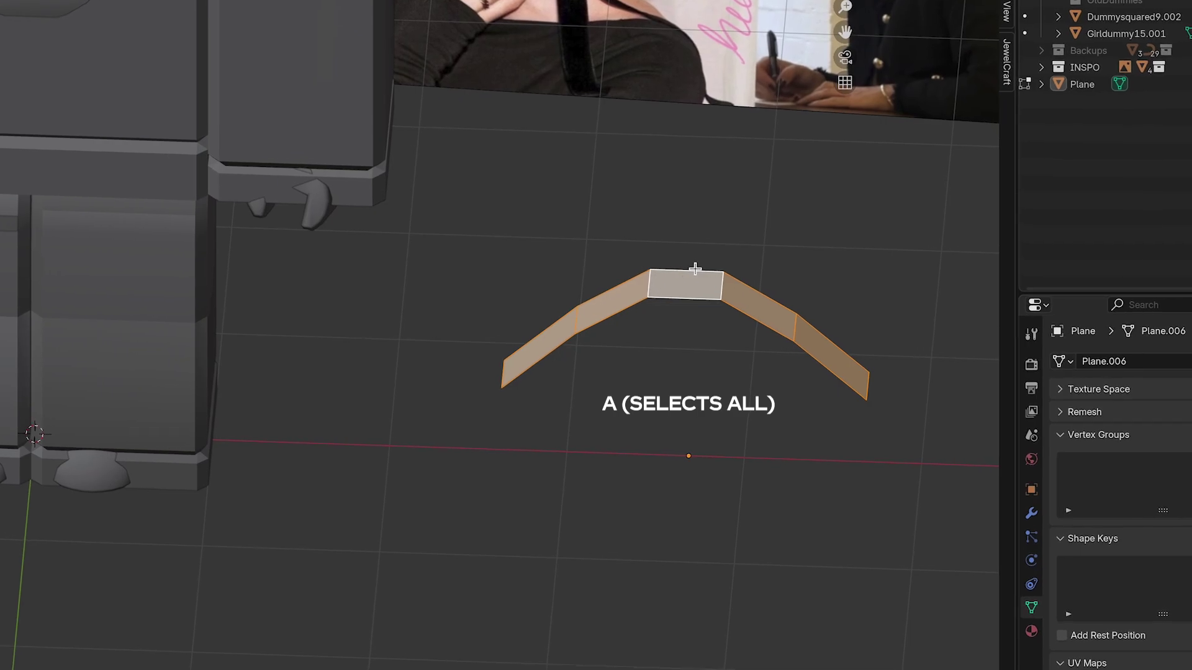
key(alt+e)
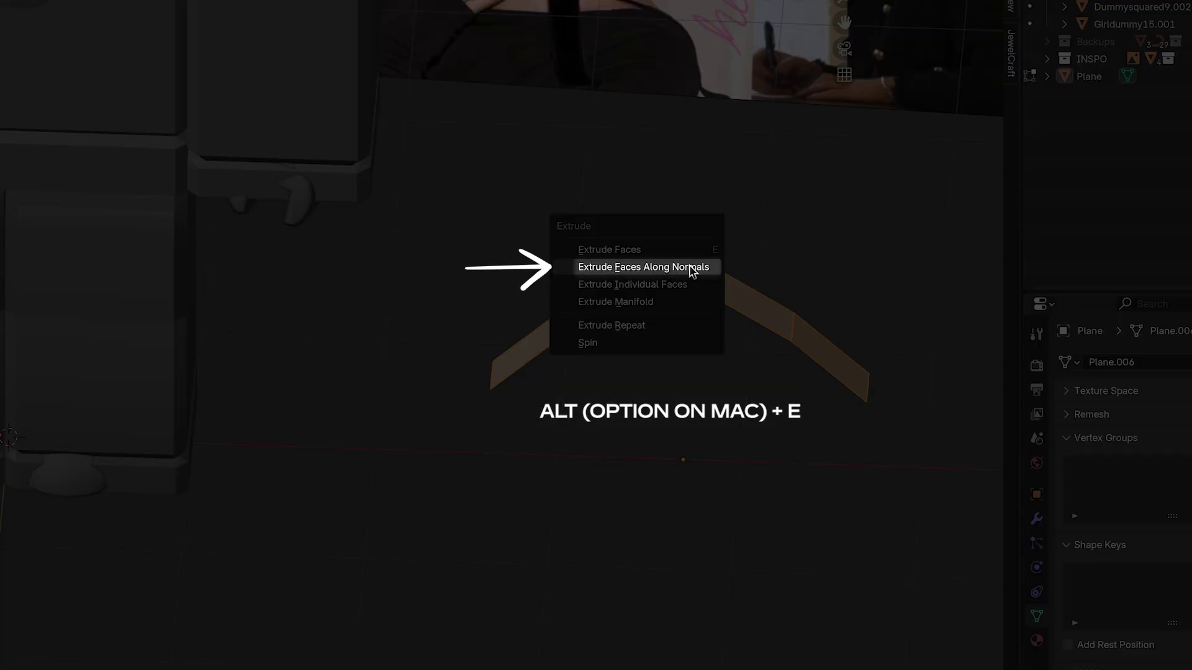
click(692, 269)
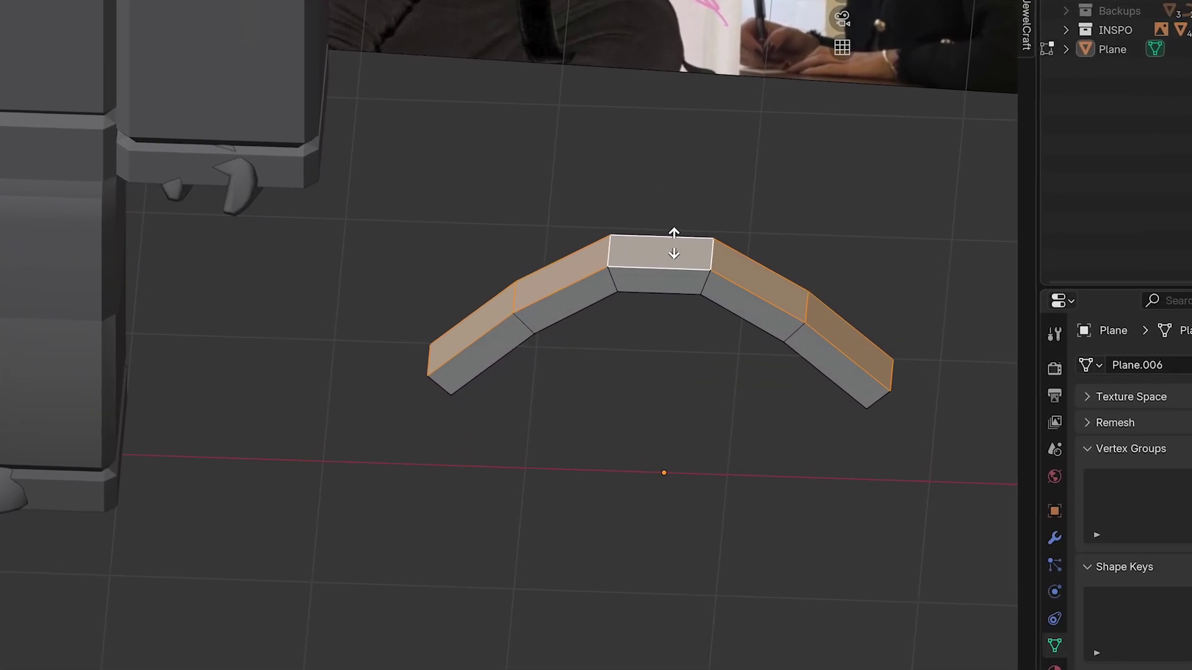
key(Tab)
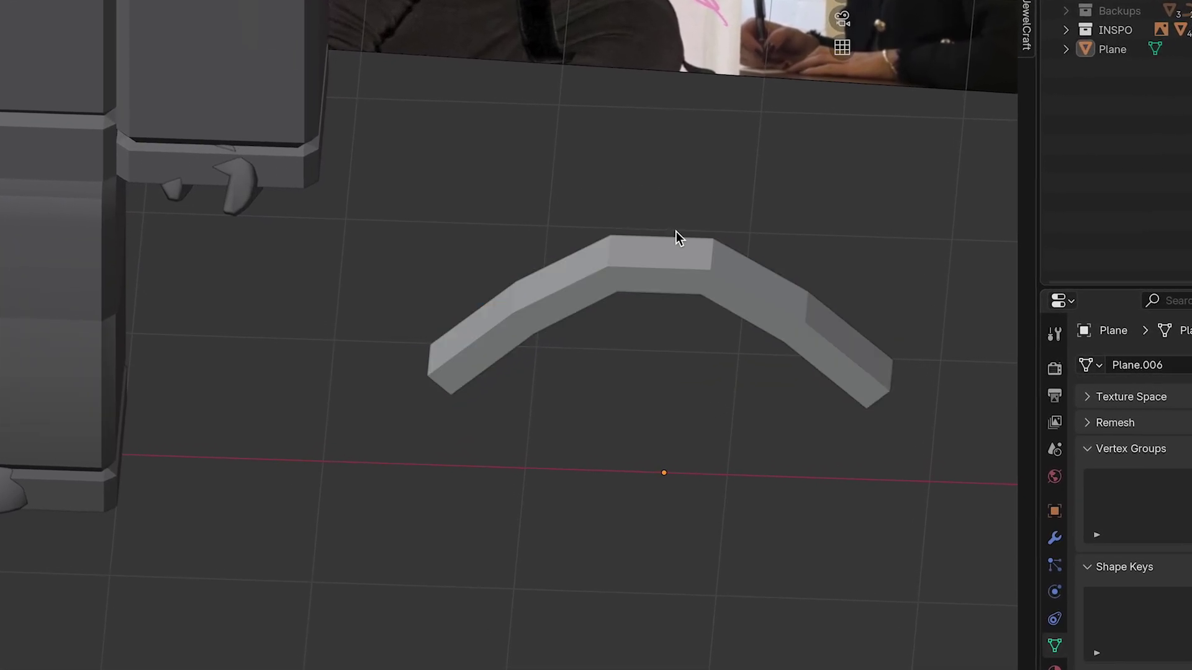
Step: Smooth the headband arch with a level 3 subdivision surface
click(672, 250)
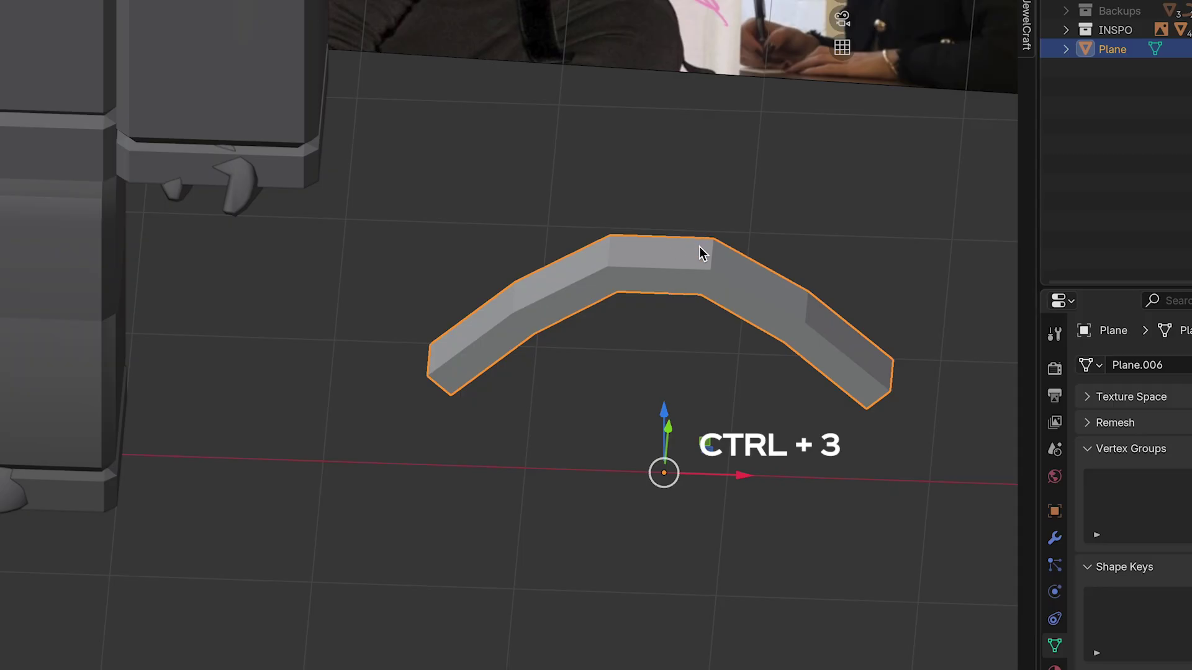
middle_drag(699, 247, 698, 247)
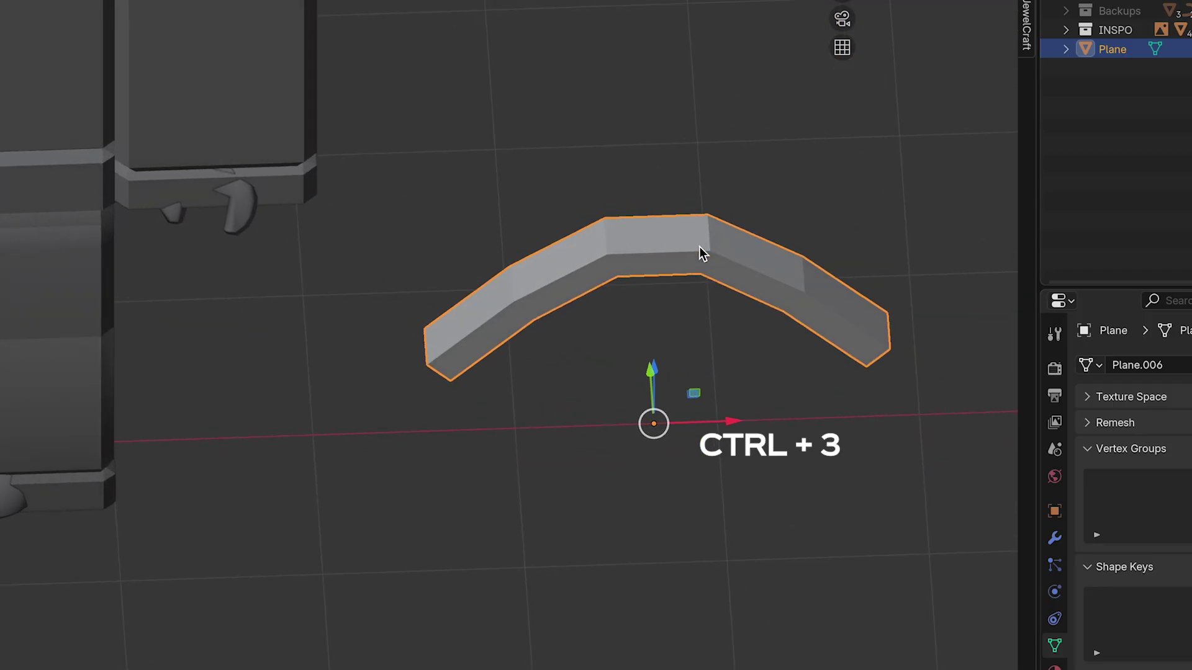
key(ctrl+3)
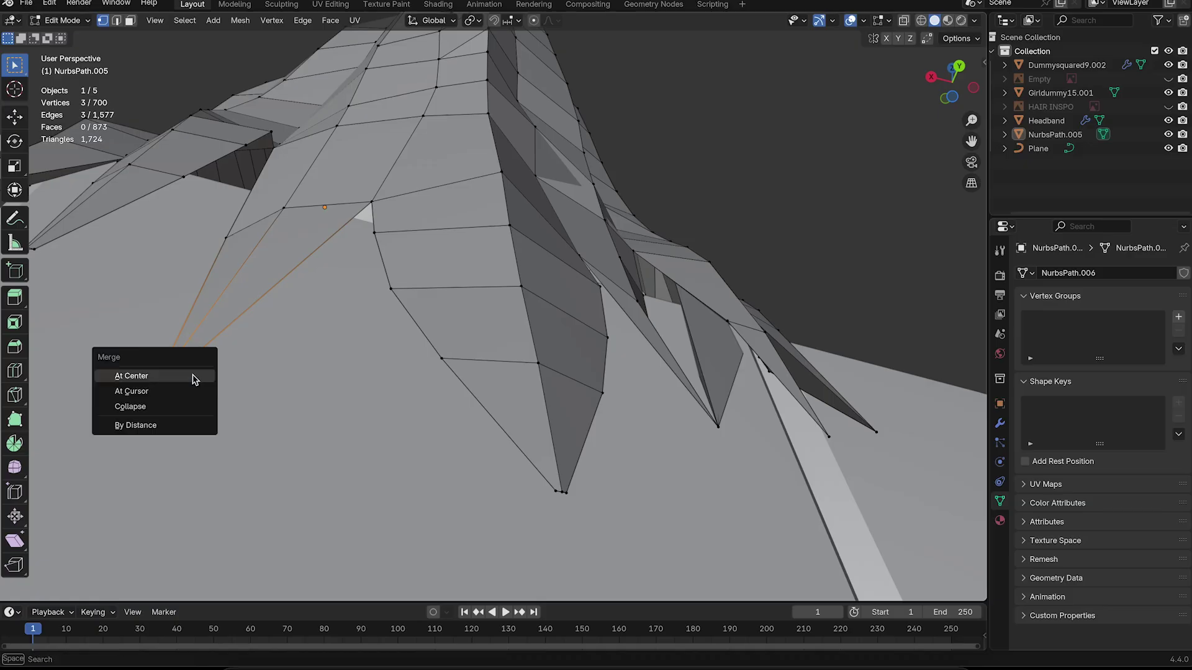
Step: Merge the loose end vertices at the hair strands' tips at their center
click(192, 378)
middle_drag(192, 378, 221, 487)
click(220, 487)
key(m)
middle_drag(247, 382, 818, 385)
key(m)
click(818, 385)
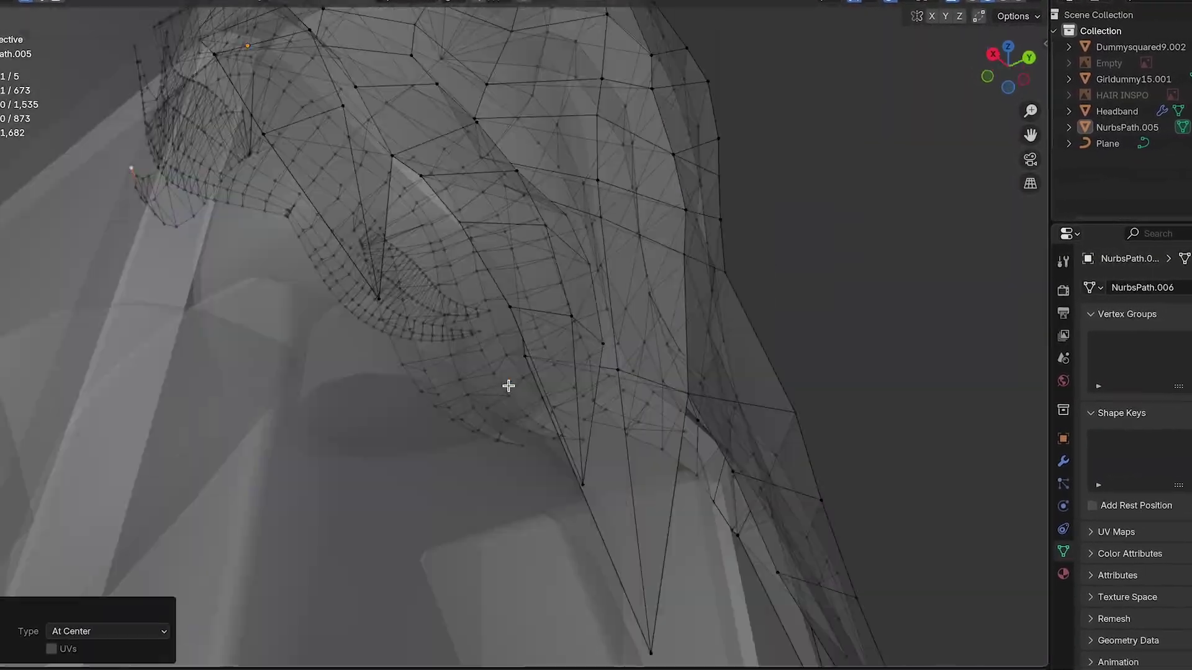
Step: Turn off the see-through display and select the entire hair mesh
middle_drag(511, 381, 787, 504)
key(alt+z)
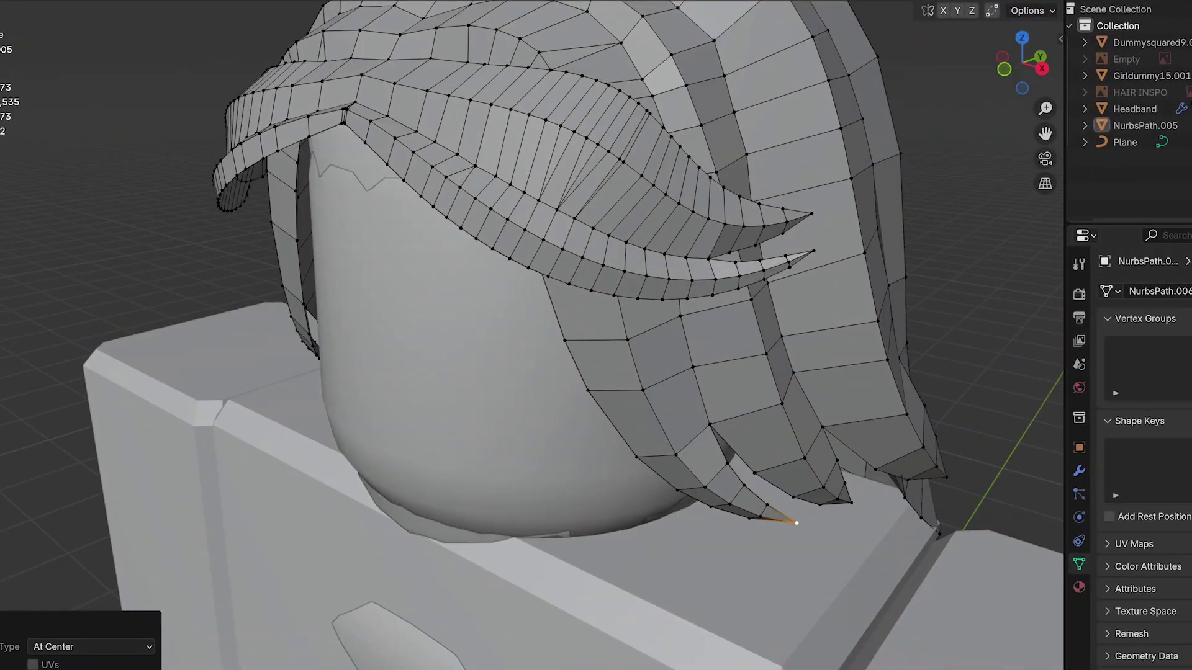
key(a)
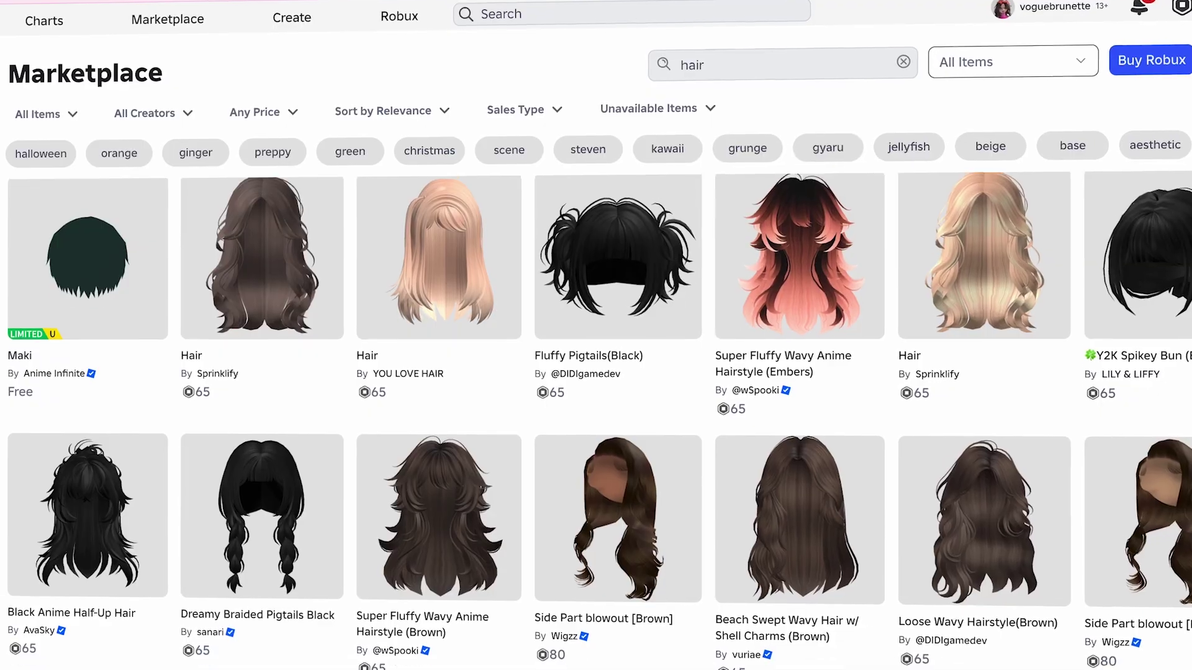
scroll(596, 372, down, 3)
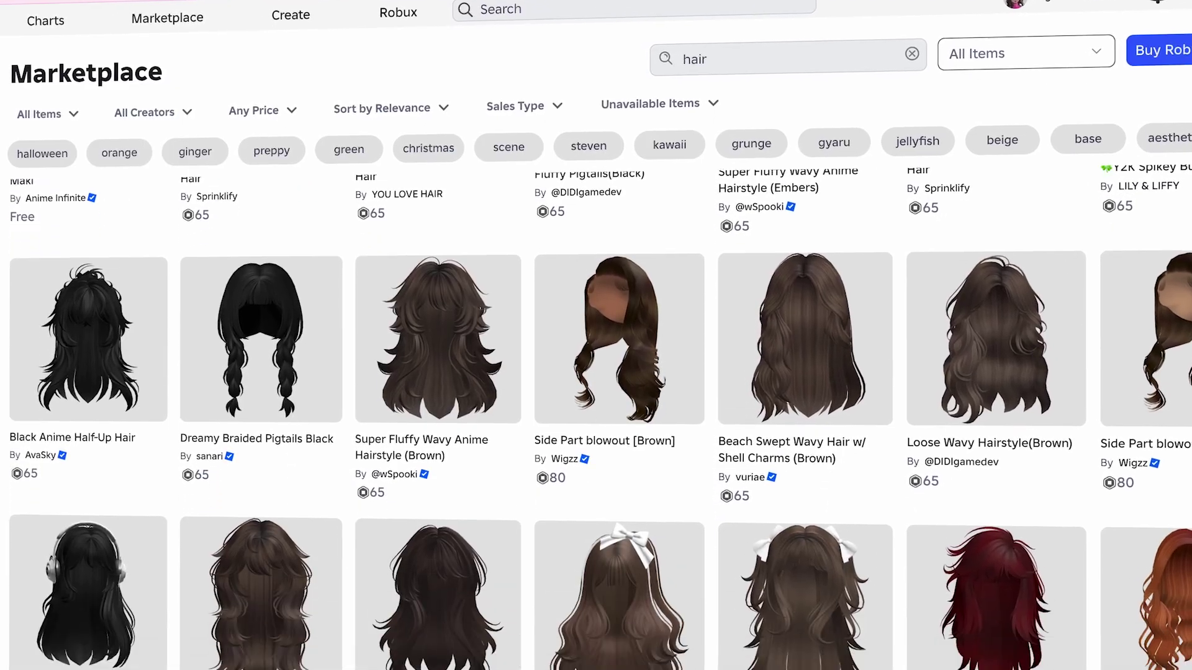
scroll(596, 409, down, 6)
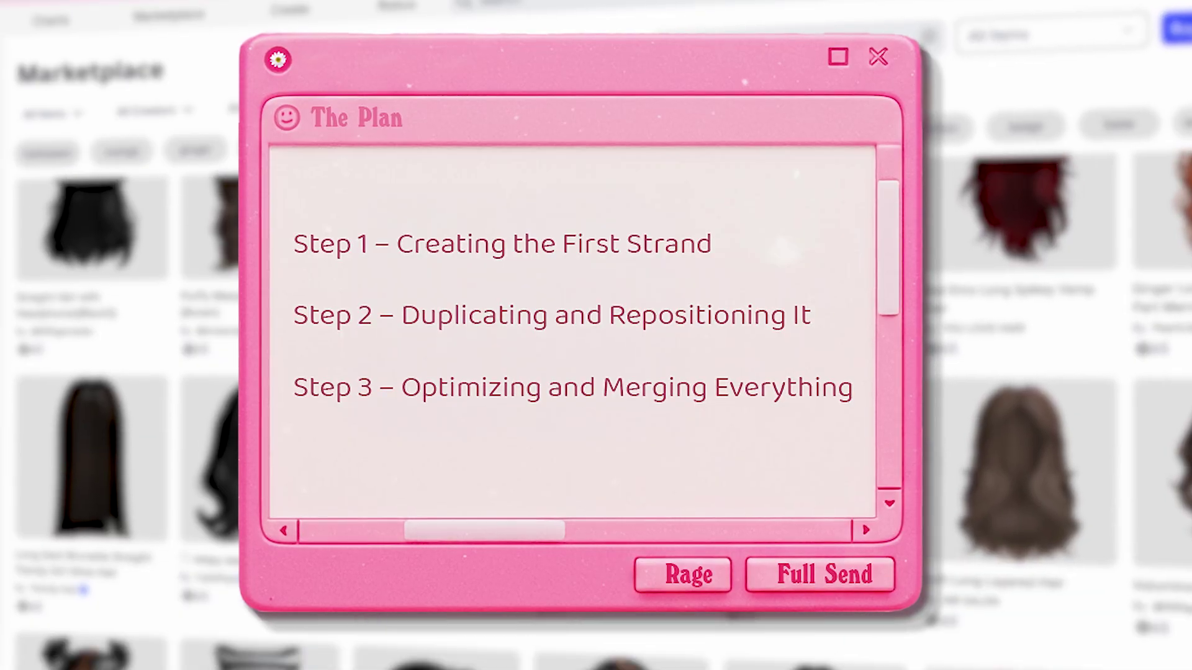
scroll(595, 410, down, 6)
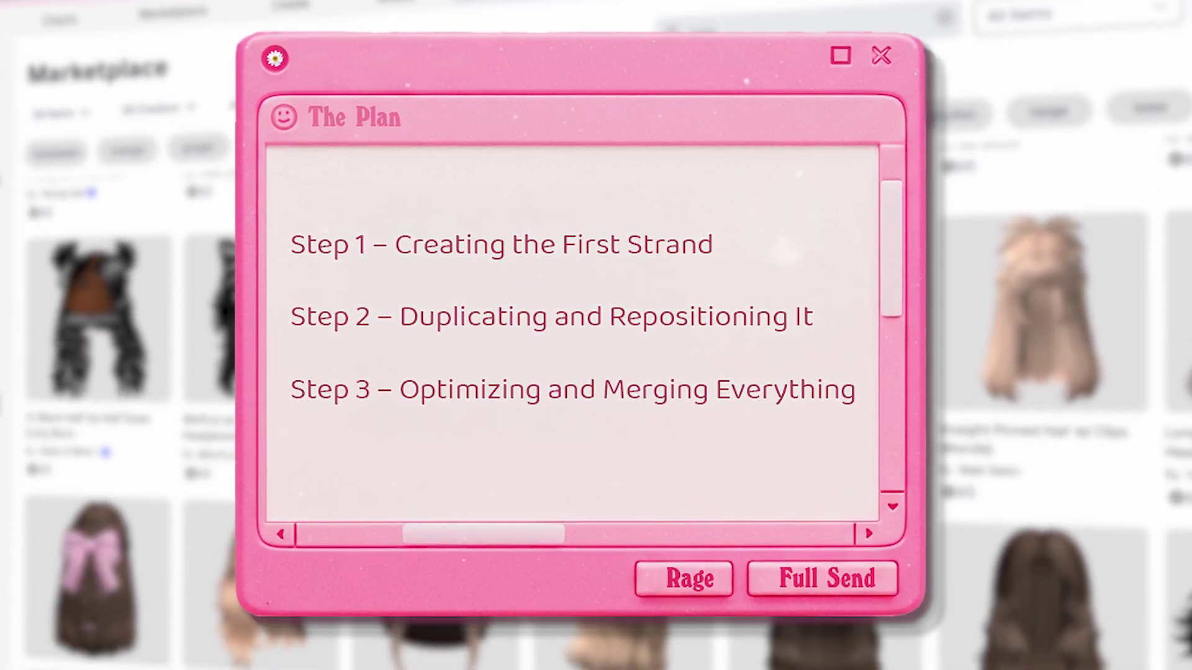
scroll(596, 372, down, 8)
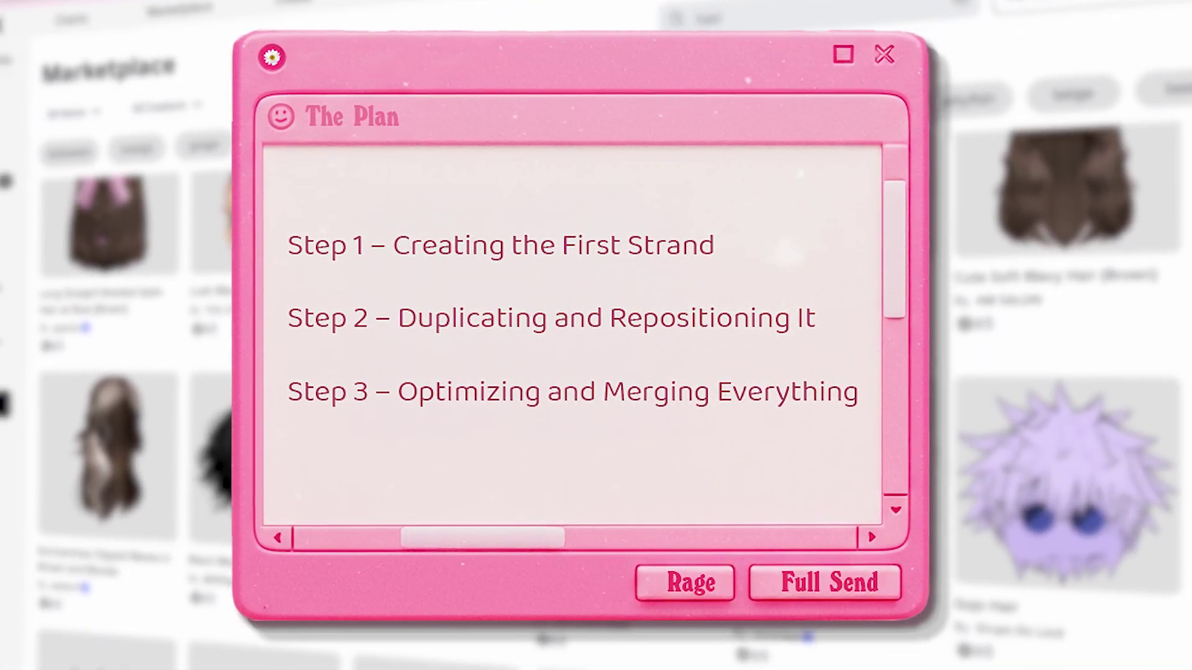
scroll(596, 373, down, 6)
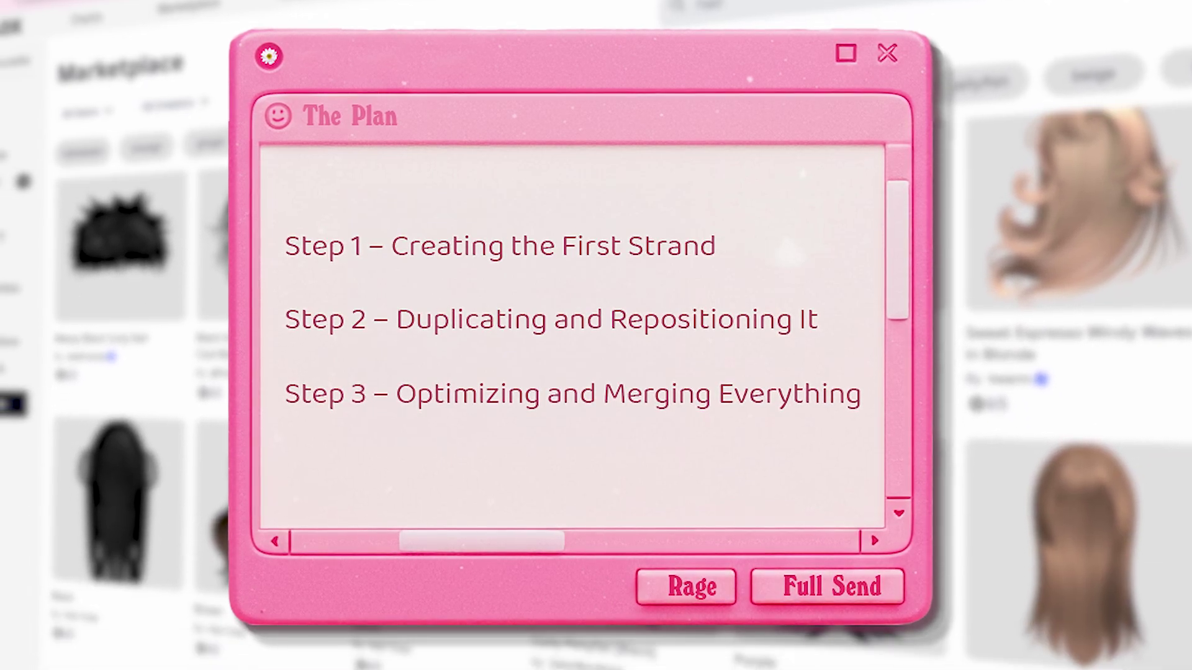
scroll(596, 372, down, 6)
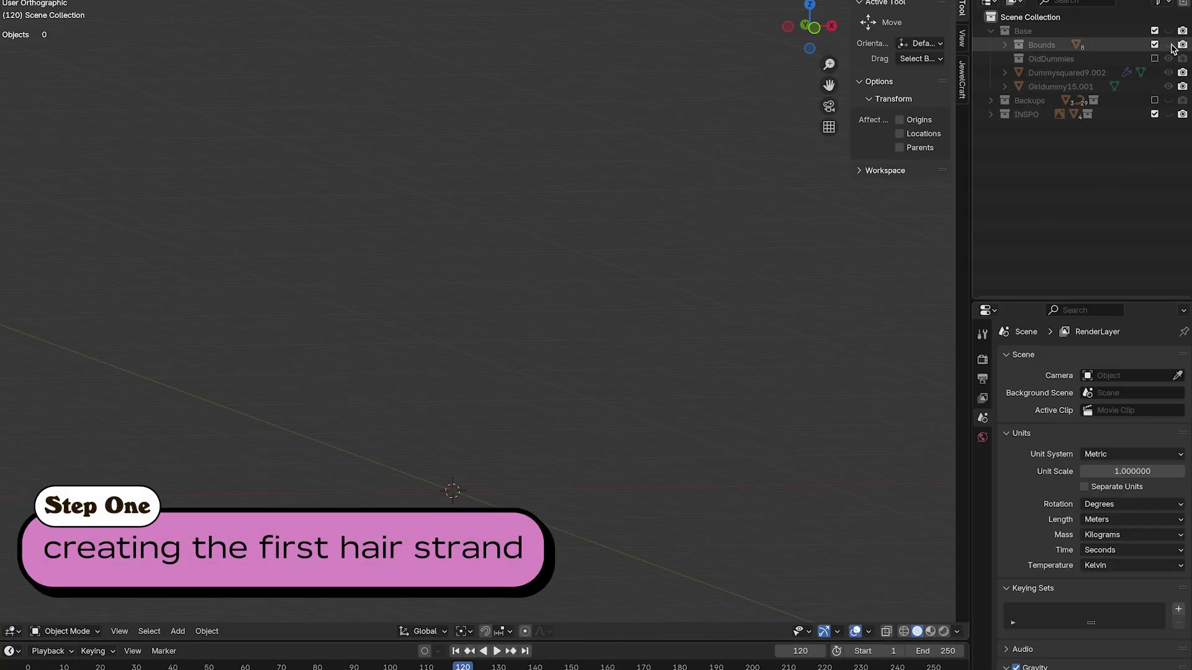
Step: Show the INSPO reference collection in the viewport
click(1167, 115)
middle_drag(709, 349, 774, 332)
shift+middle_drag(774, 332, 709, 349)
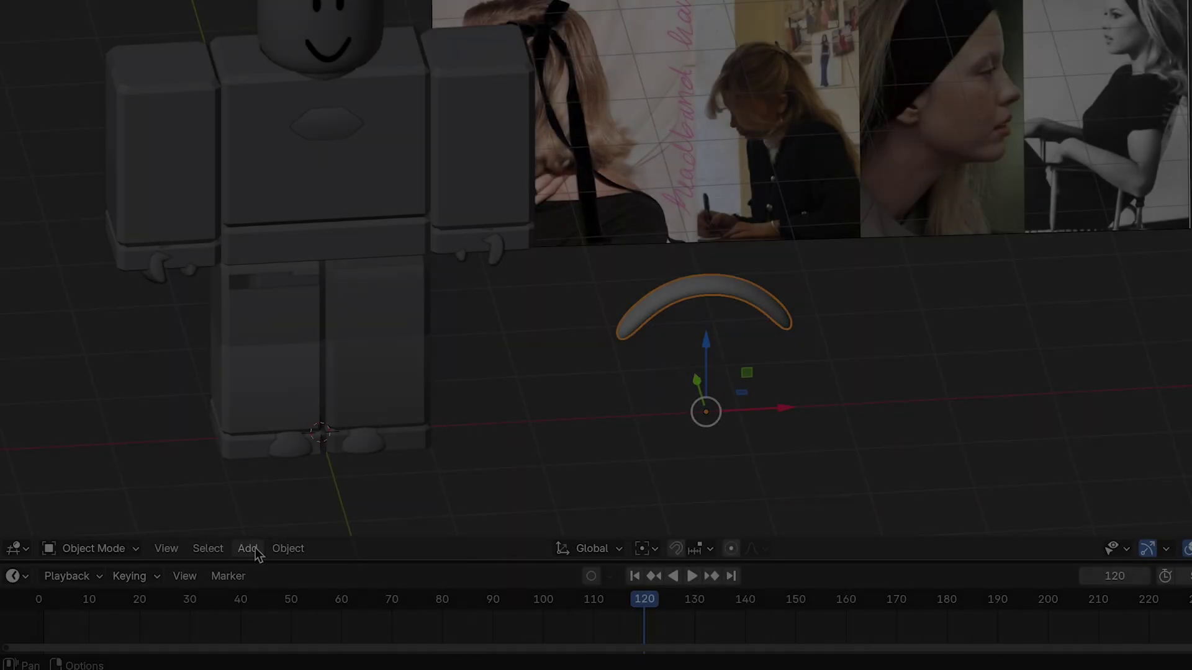
Step: Add a plane mesh, move it along the X axis beyond the headband, and enter Edit Mode
click(252, 550)
mouse_move(315, 174)
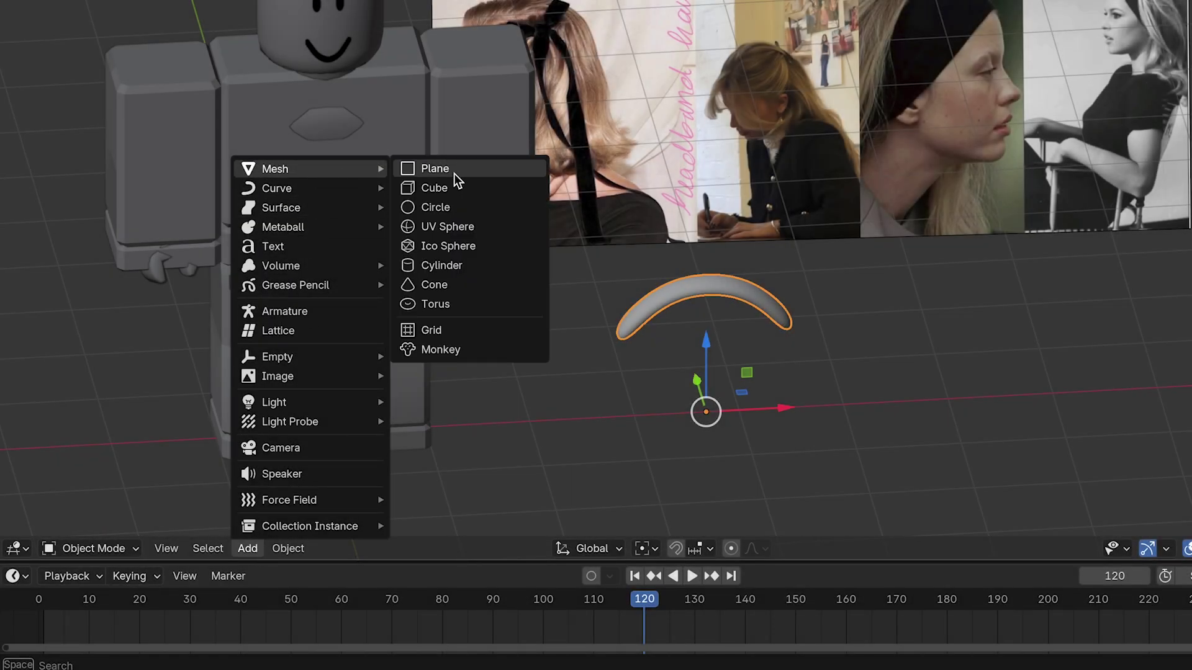
click(435, 169)
key(g)
key(x)
click(1088, 313)
key(Tab)
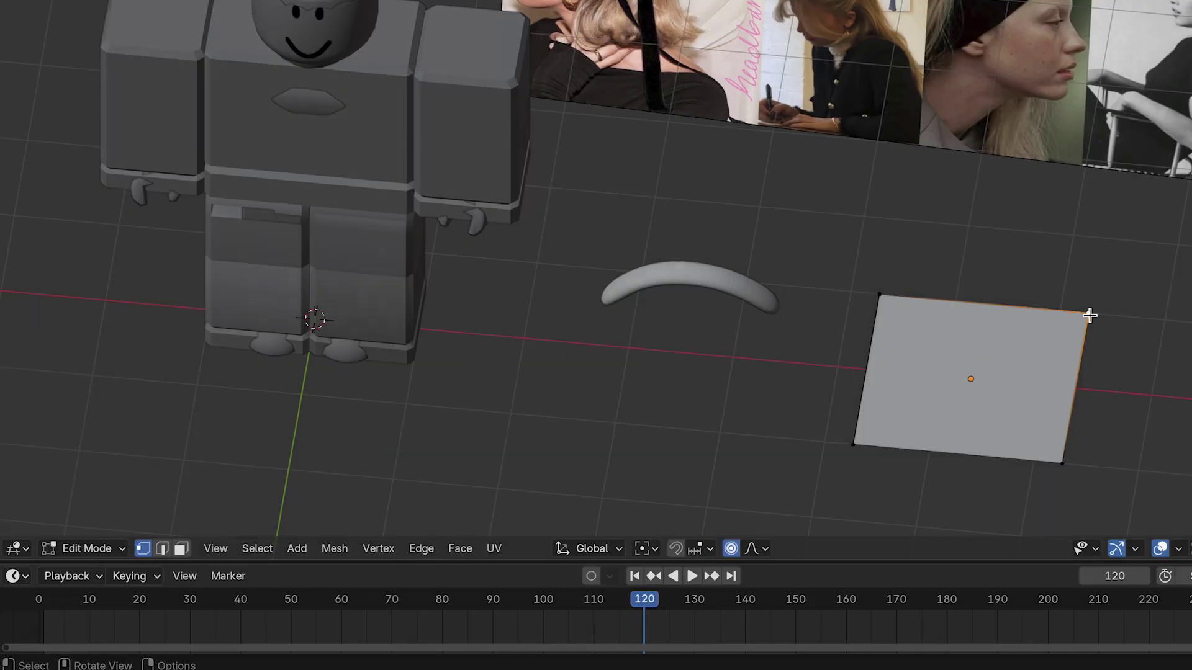
Step: Merge the plane's two +X vertices into one, move that vertex inward along X for a shallow triangle, and return to Object Mode
key(ctrl+v)
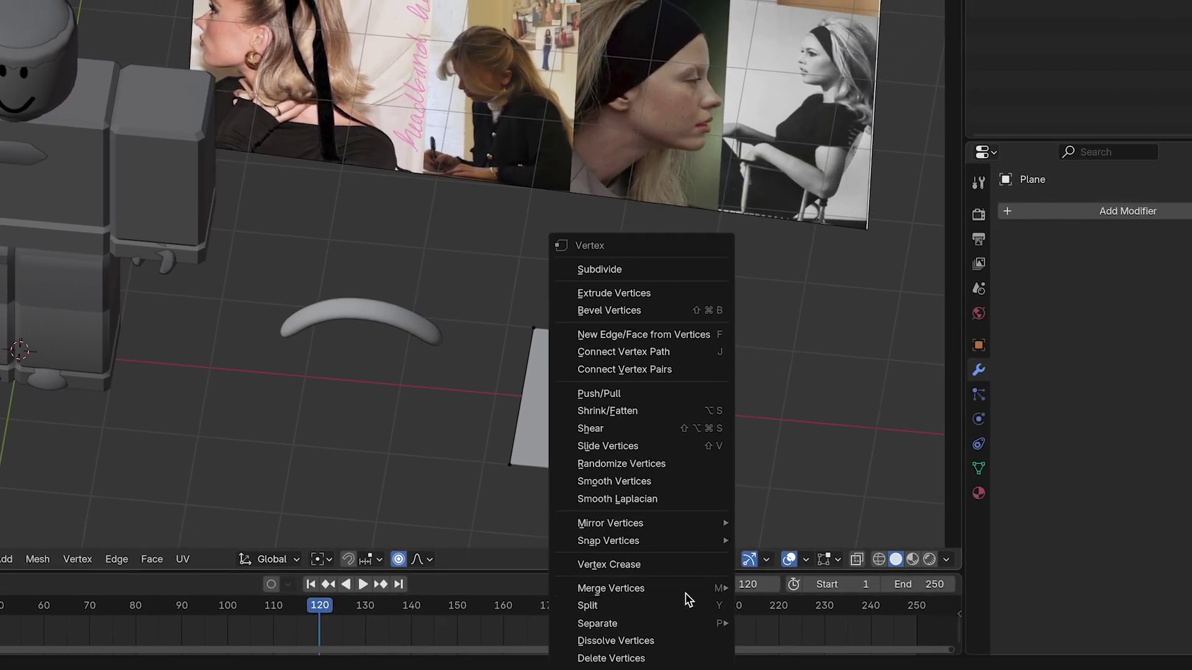
mouse_move(686, 579)
click(802, 527)
key(g)
key(x)
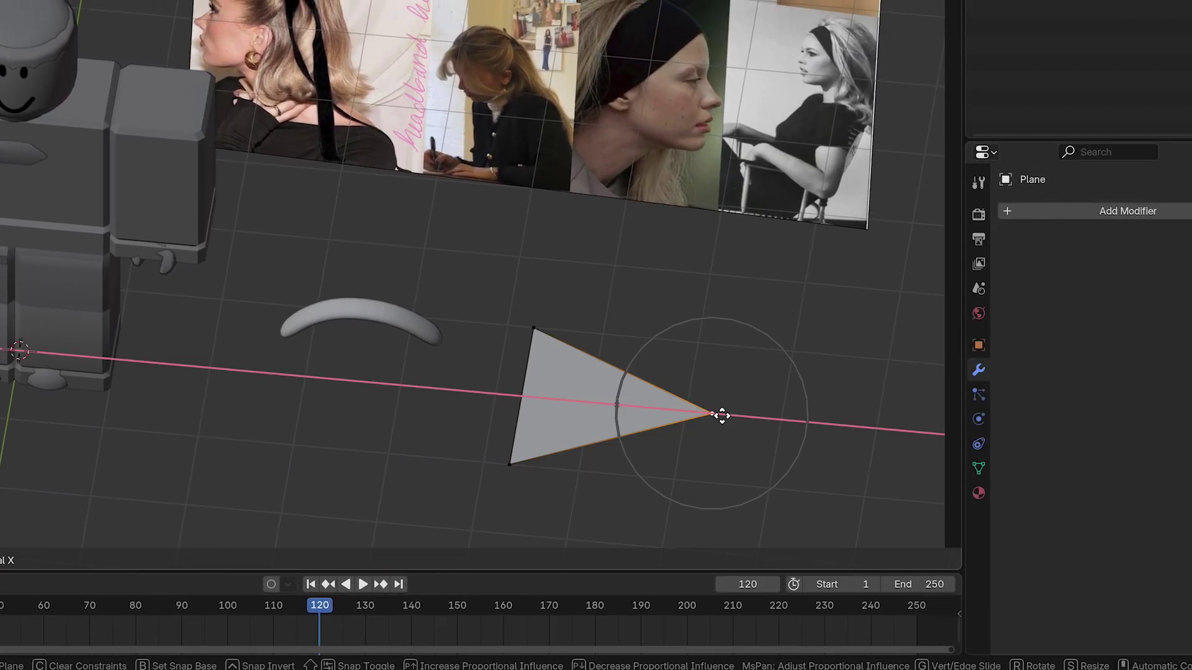
key(Escape)
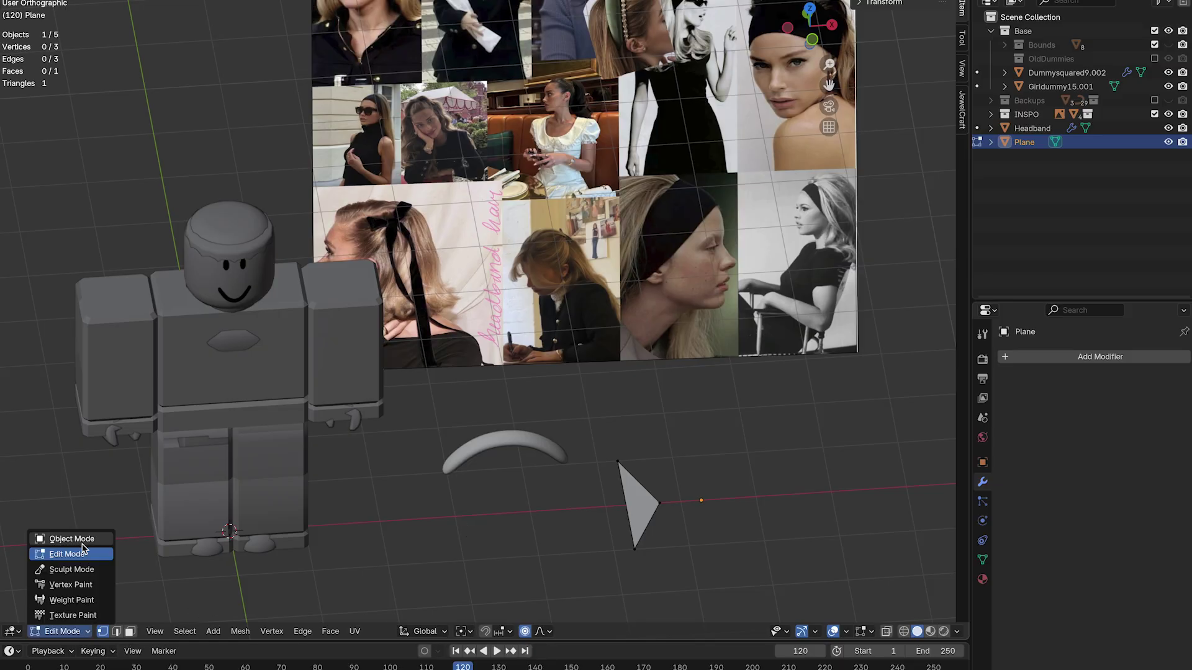
click(80, 540)
Step: Add a path curve, raise it about 5.25 m to the top of the head, and scale it to about 0.449
click(177, 631)
mouse_move(226, 376)
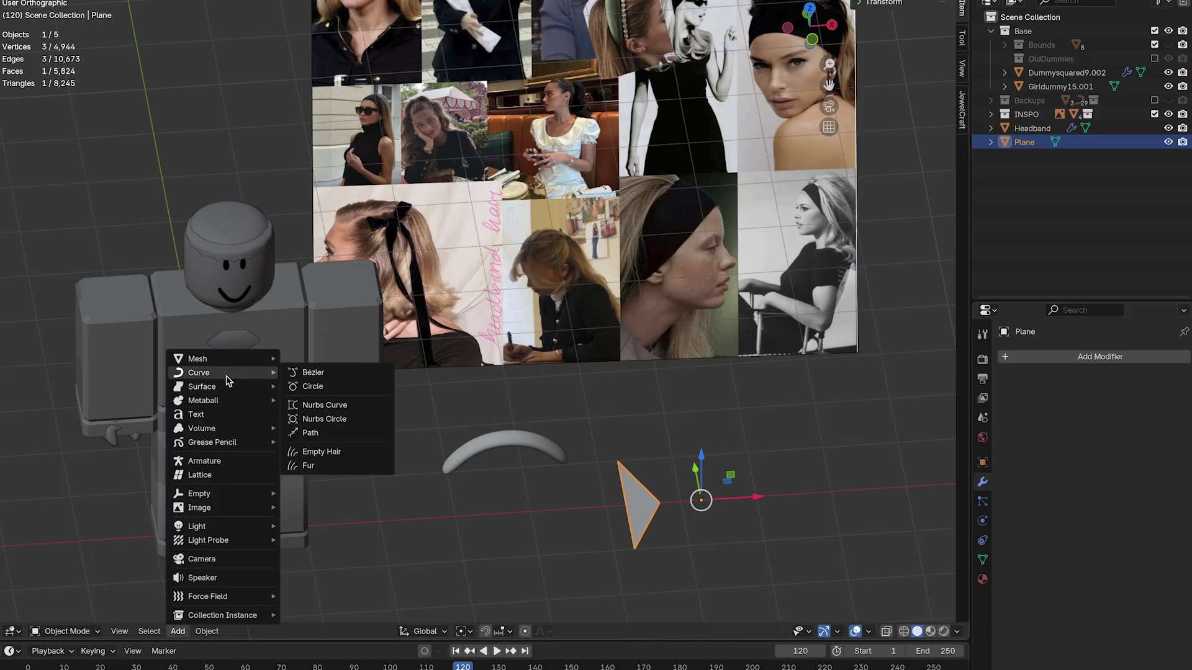
click(311, 433)
middle_drag(311, 437, 298, 433)
key(g)
key(x)
click(229, 363)
key(g)
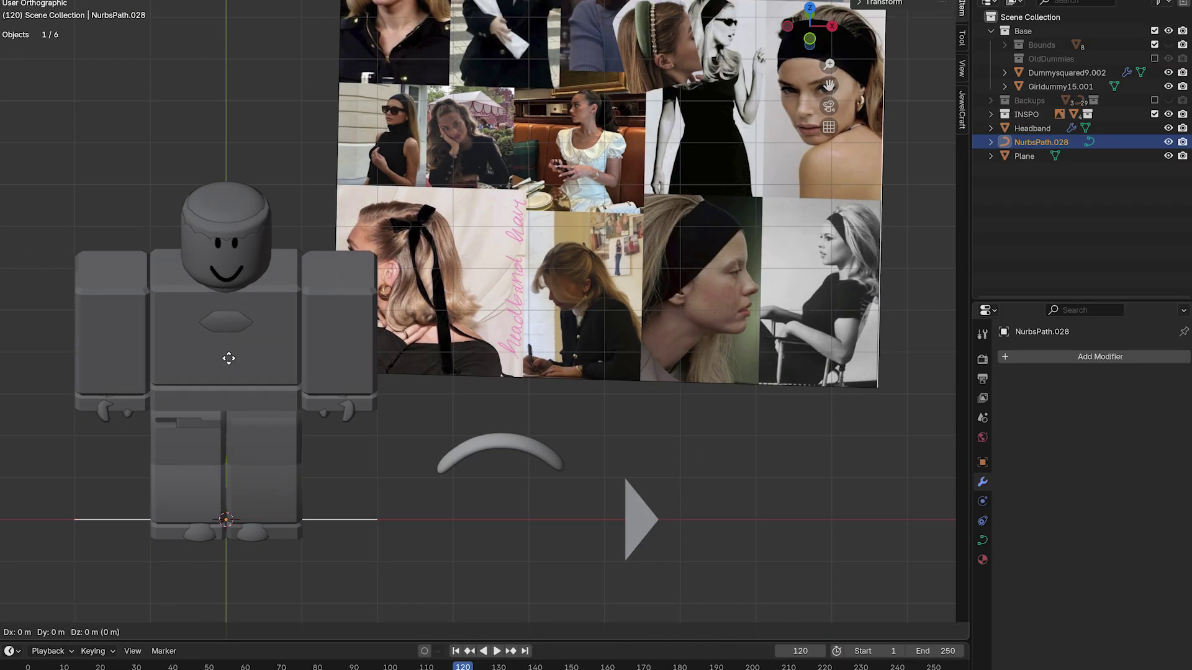
click(278, 28)
key(s)
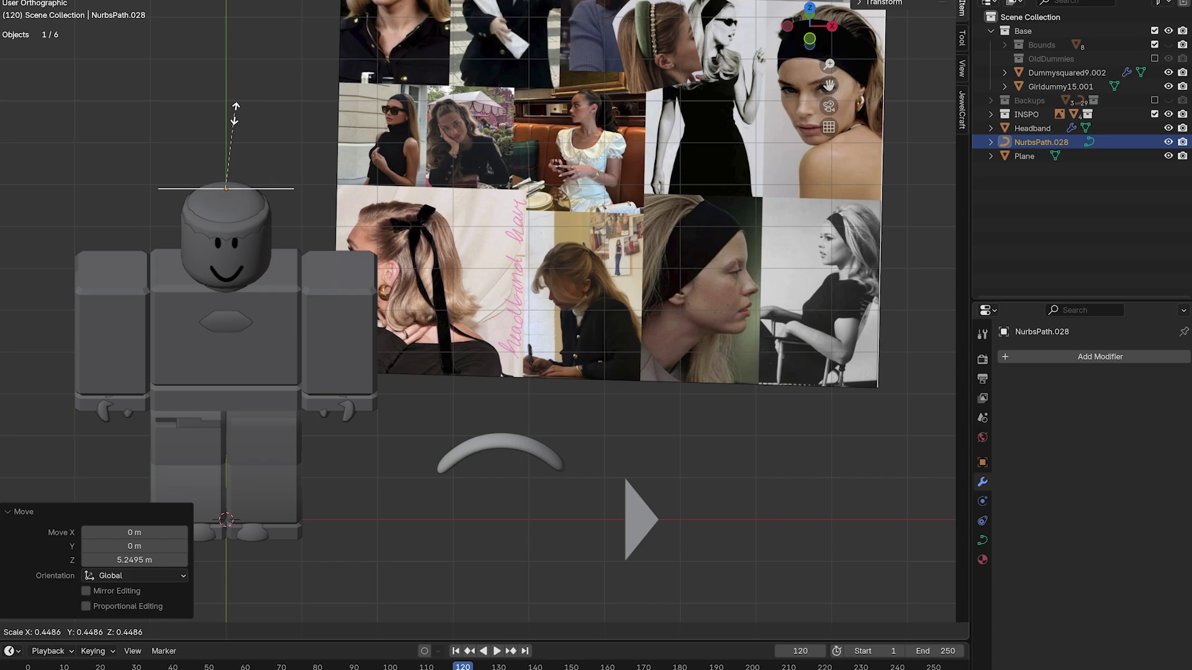
Step: Convert both the path above the head and the triangular plane to curves
right_click(225, 186)
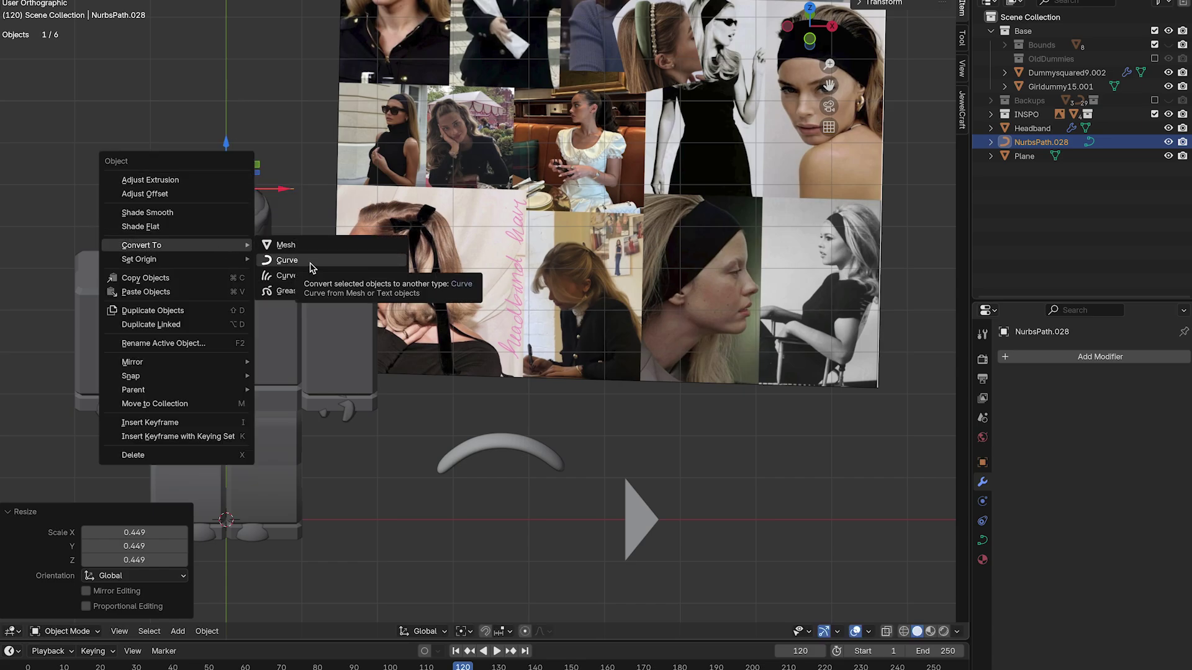
click(286, 260)
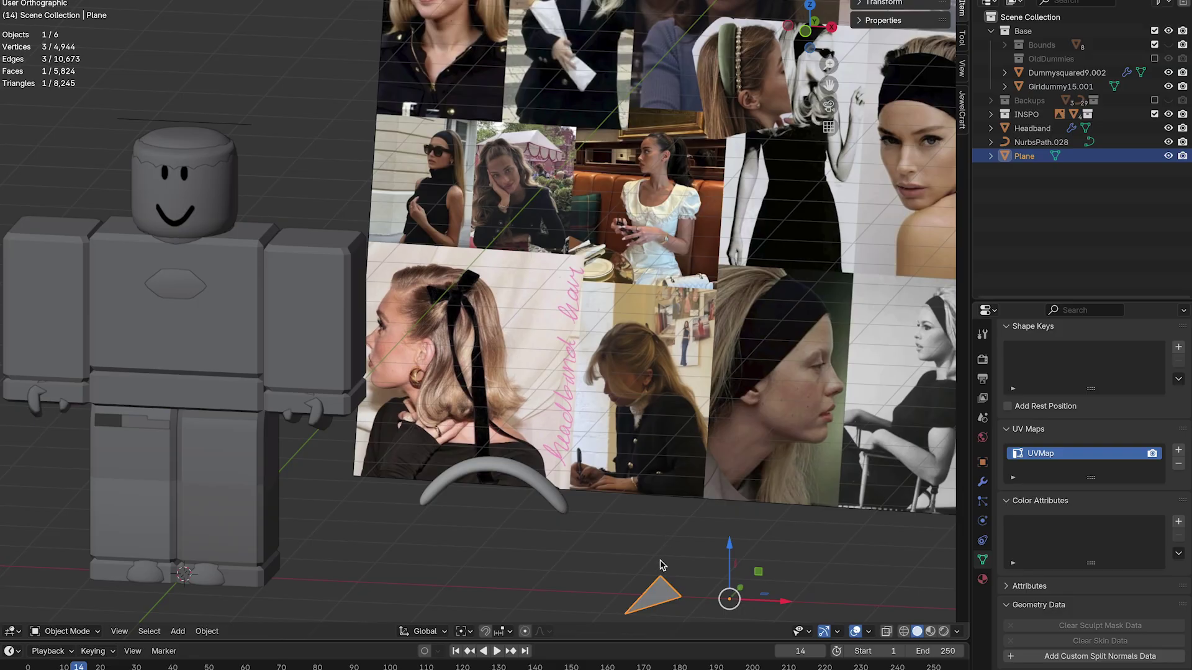
right_click(658, 601)
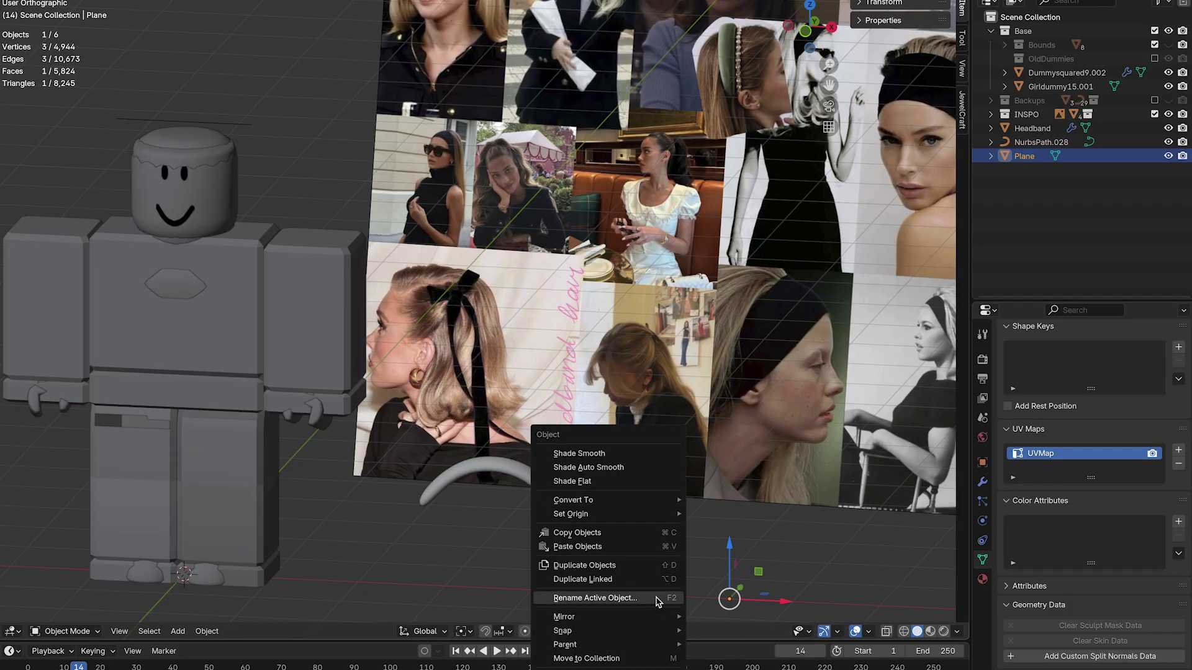
click(719, 517)
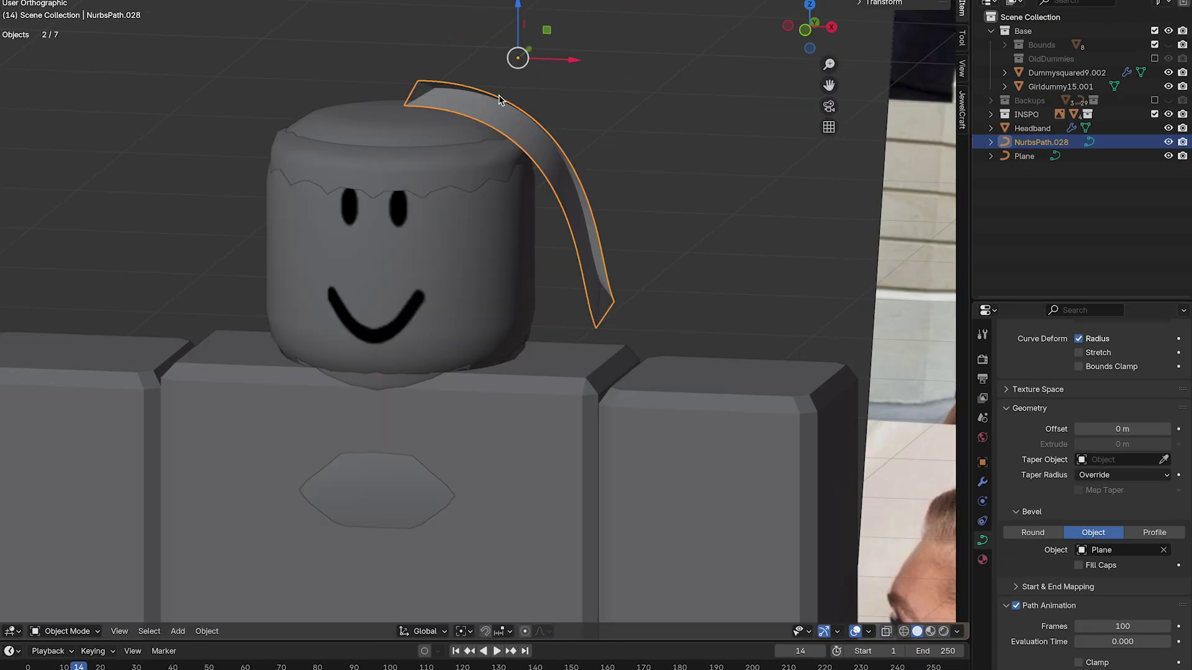
Step: Apply flat shading to the bevelled hair strand on the head
right_click(492, 108)
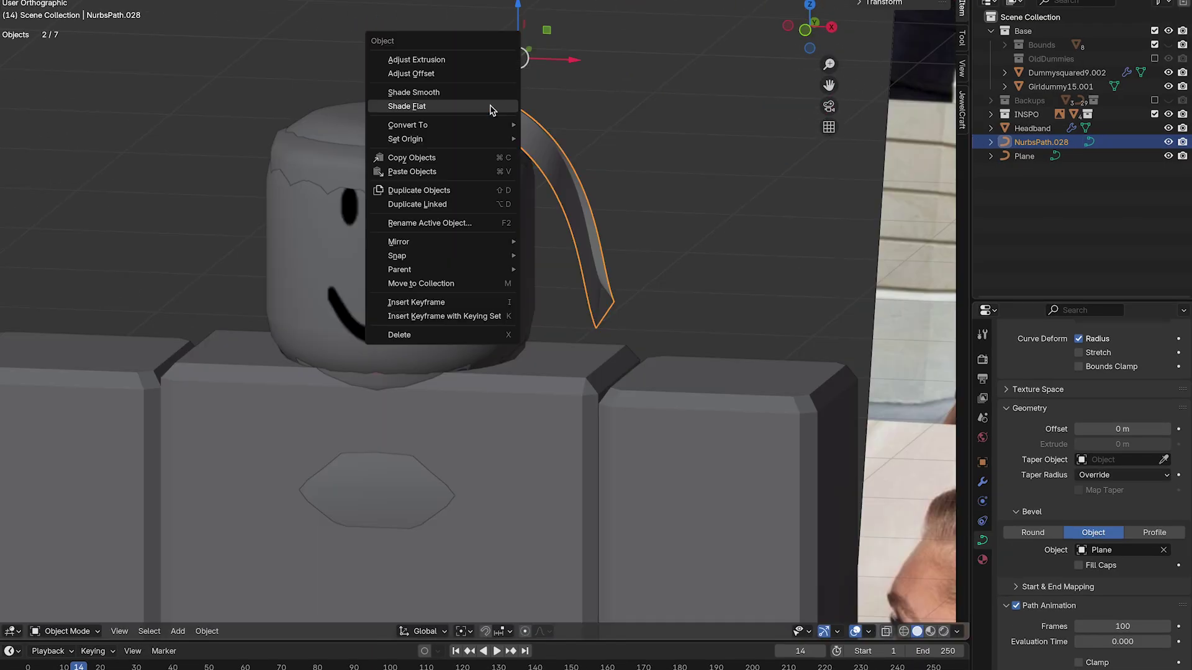
click(487, 112)
scroll(487, 111, right, 5)
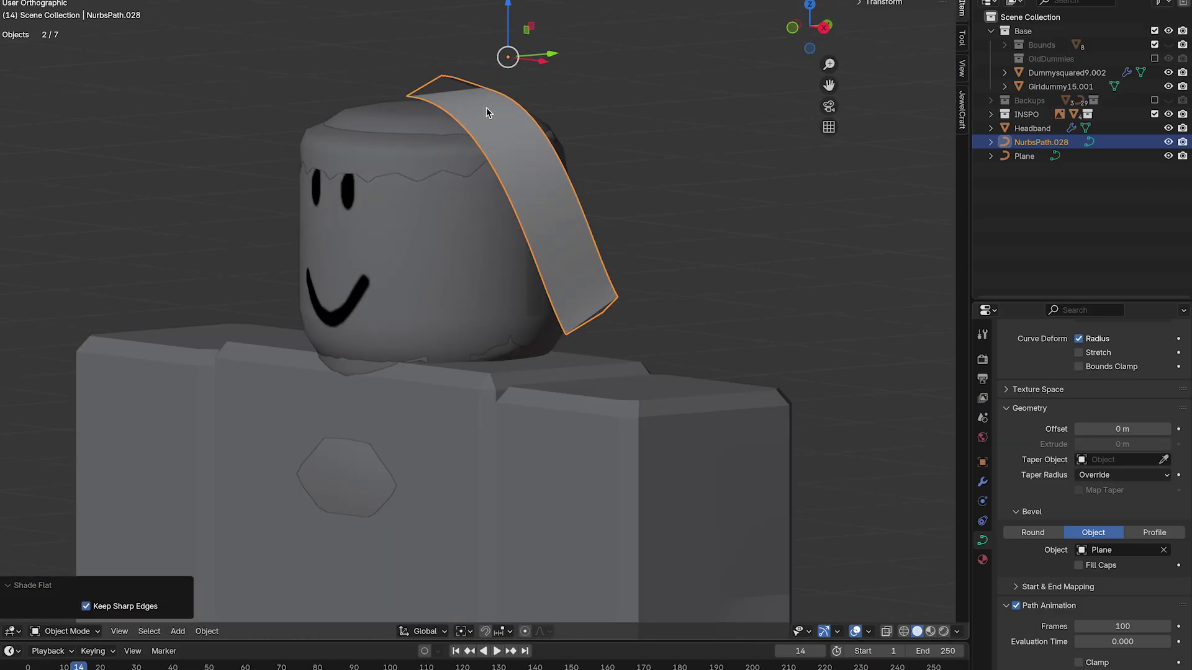
Step: Taper the strand's upper end in Edit Mode by shrinking its first control point's radius to a factor of about 0.068
key(Tab)
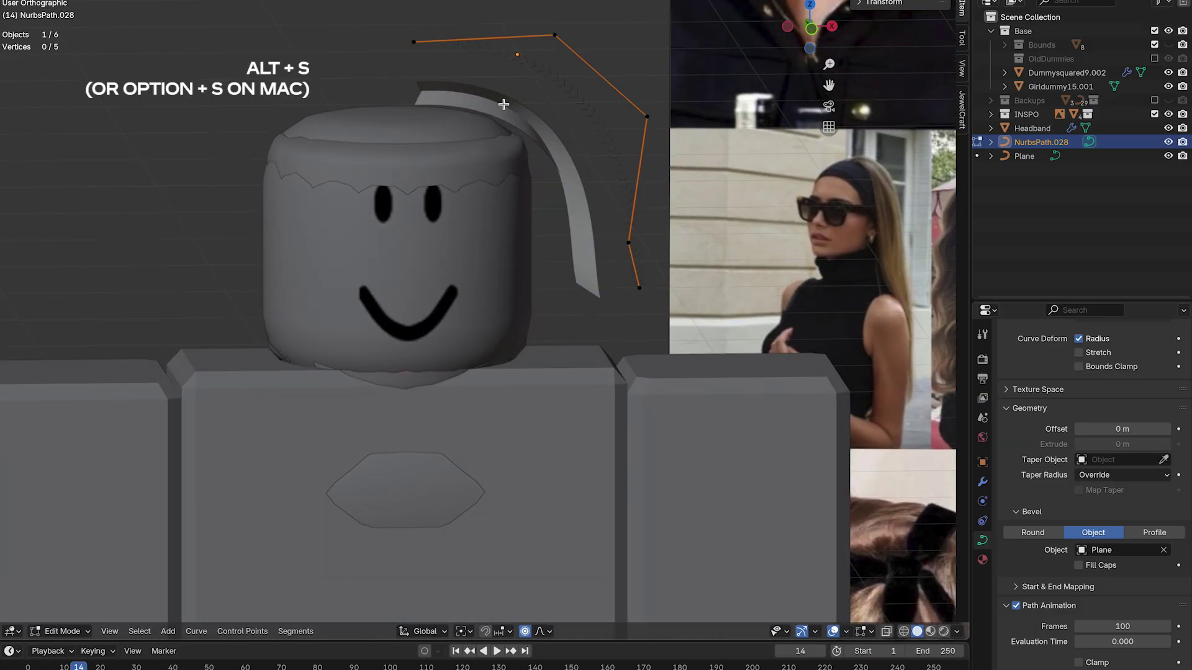
key(g)
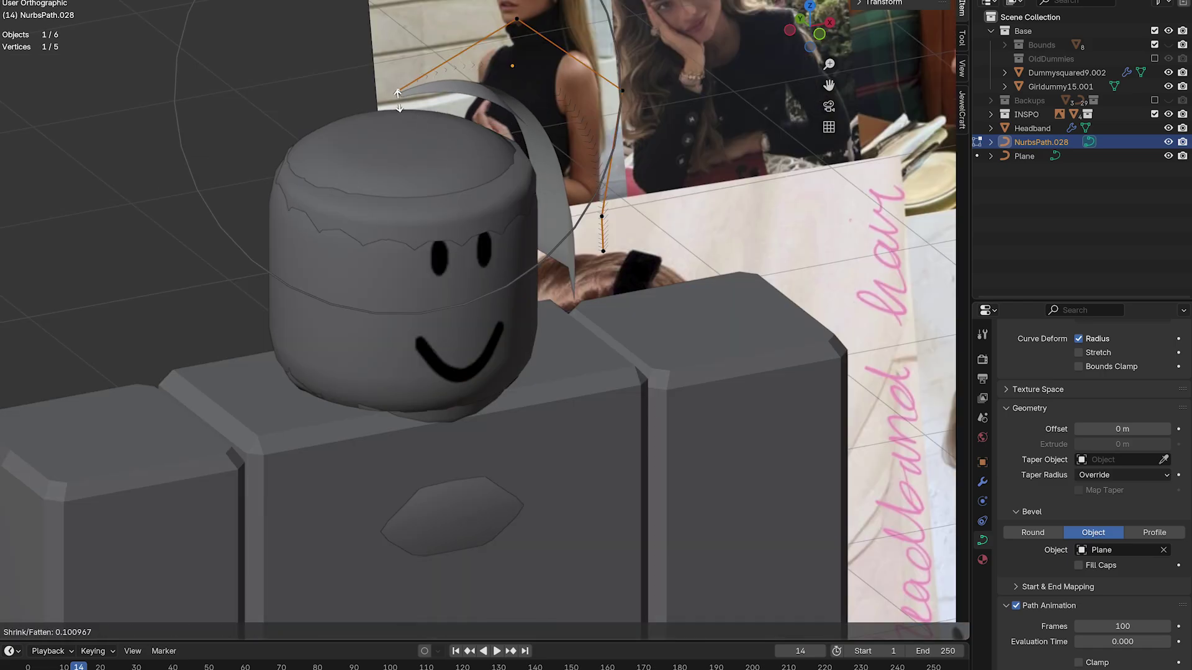
click(397, 93)
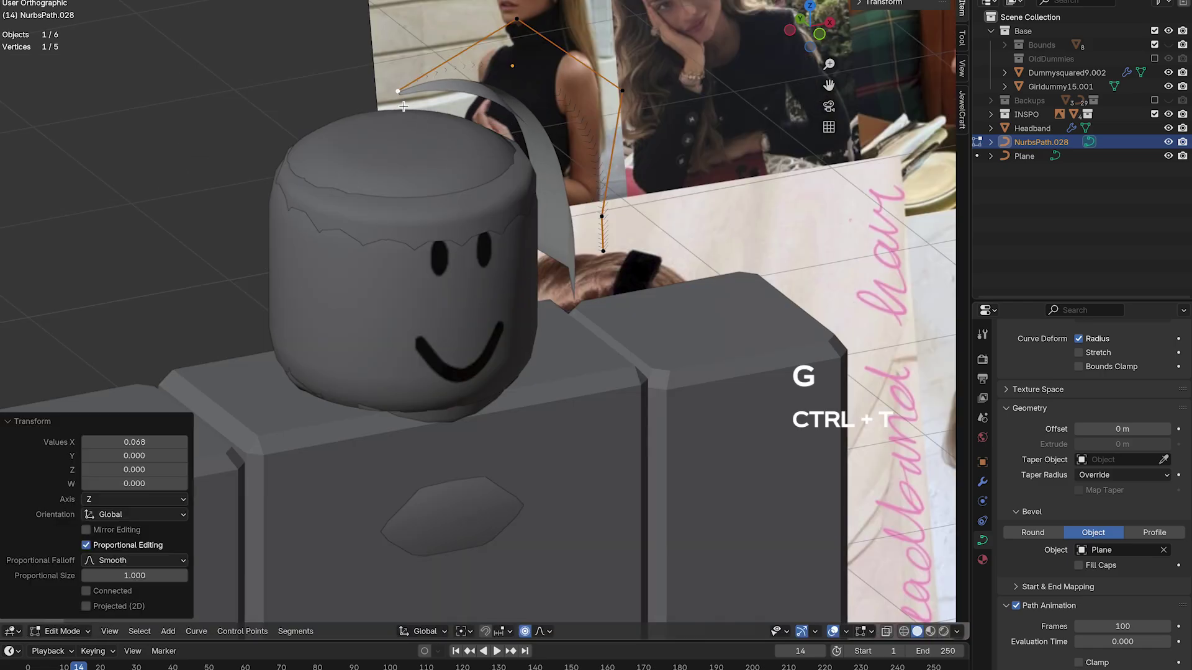
Step: Reposition the strand's root control point at the top of the head and adjust its lower end point
middle_drag(398, 94, 451, 209)
click(415, 132)
key(g)
click(452, 163)
click(531, 325)
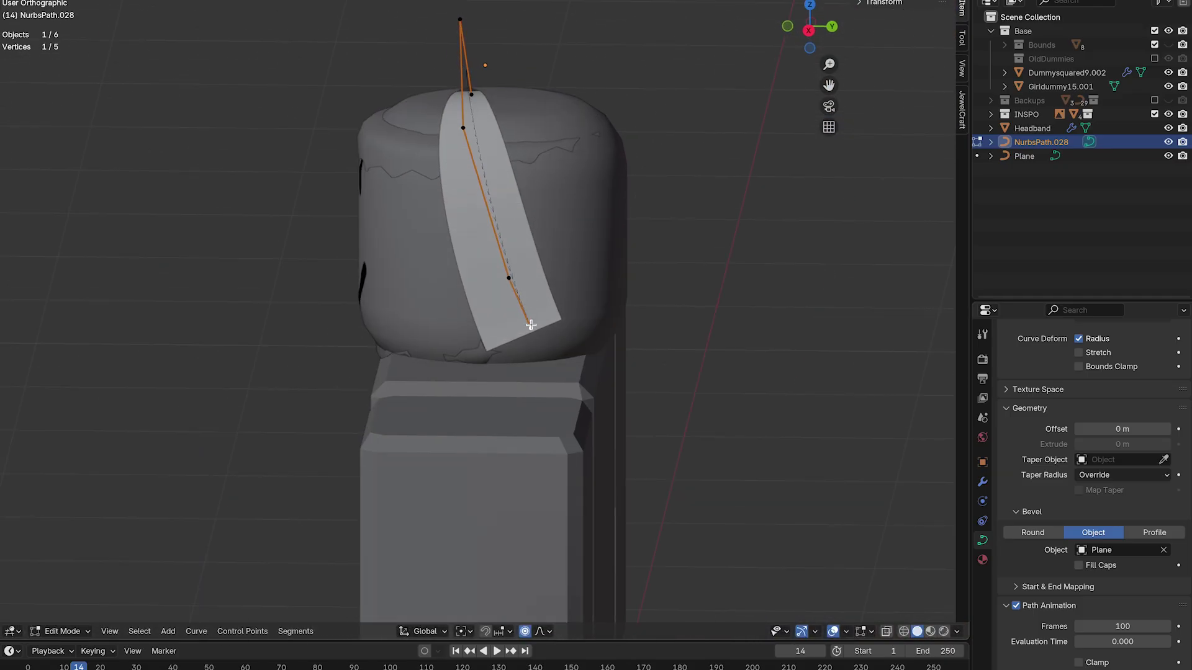
click(481, 365)
middle_drag(481, 365, 484, 355)
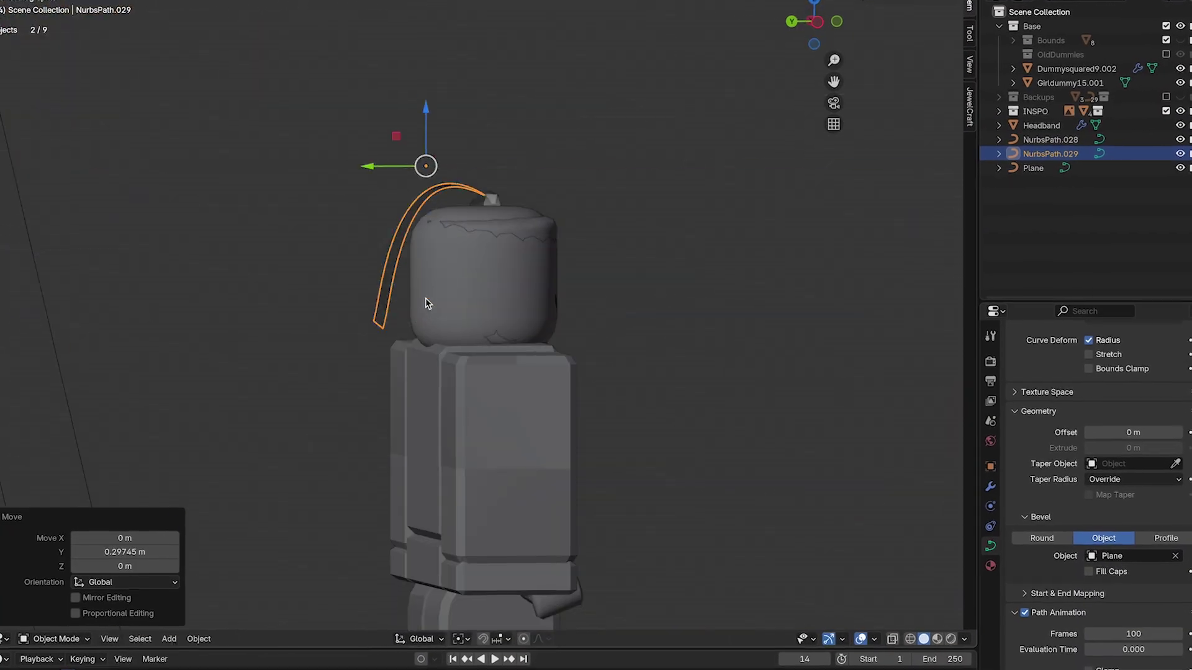
Step: Reposition the duplicated hair strand behind the head
key(g)
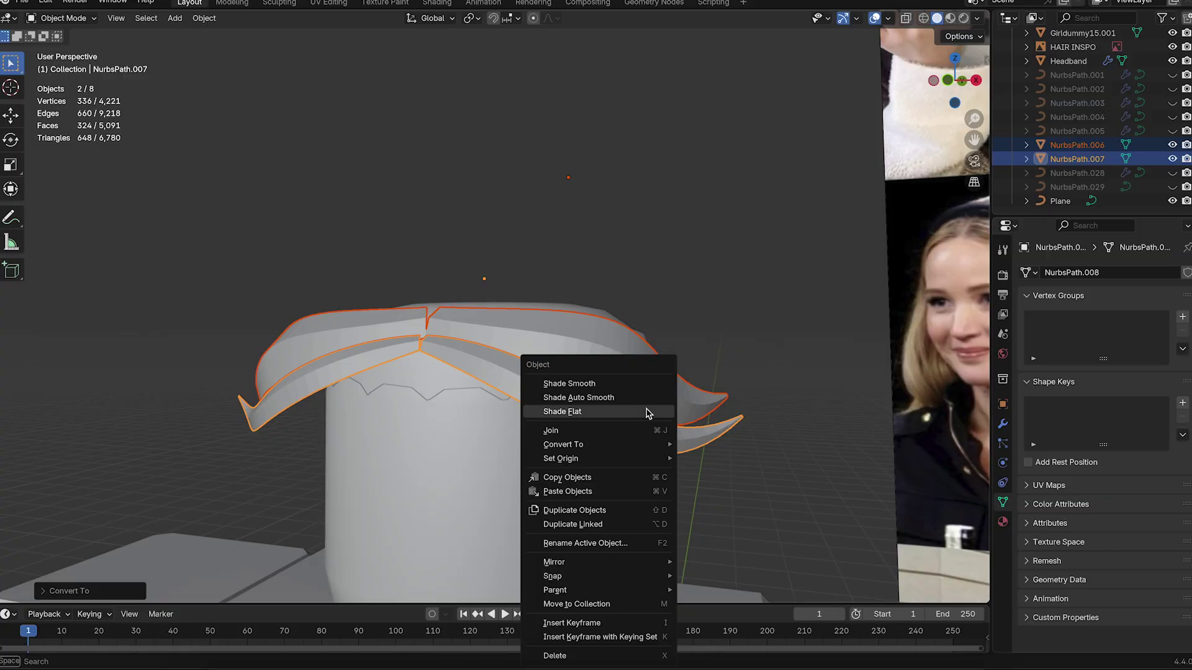
Step: Convert the selected mirrored hair strands to meshes and join them into one object
click(593, 431)
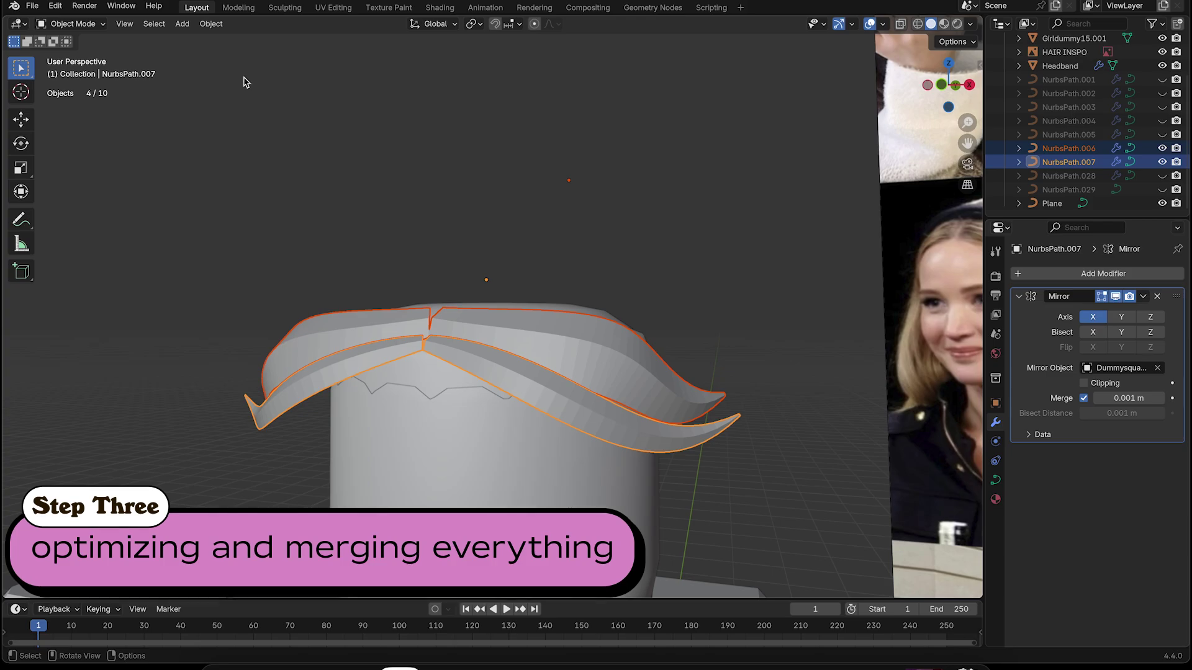
click(212, 22)
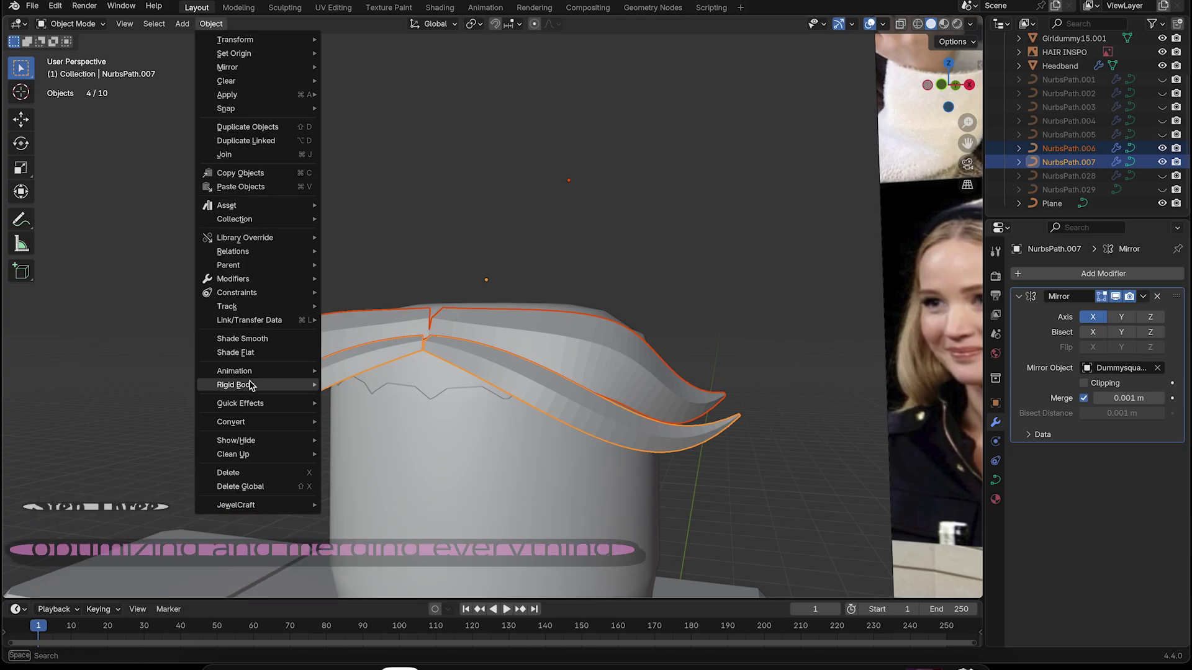
mouse_move(255, 424)
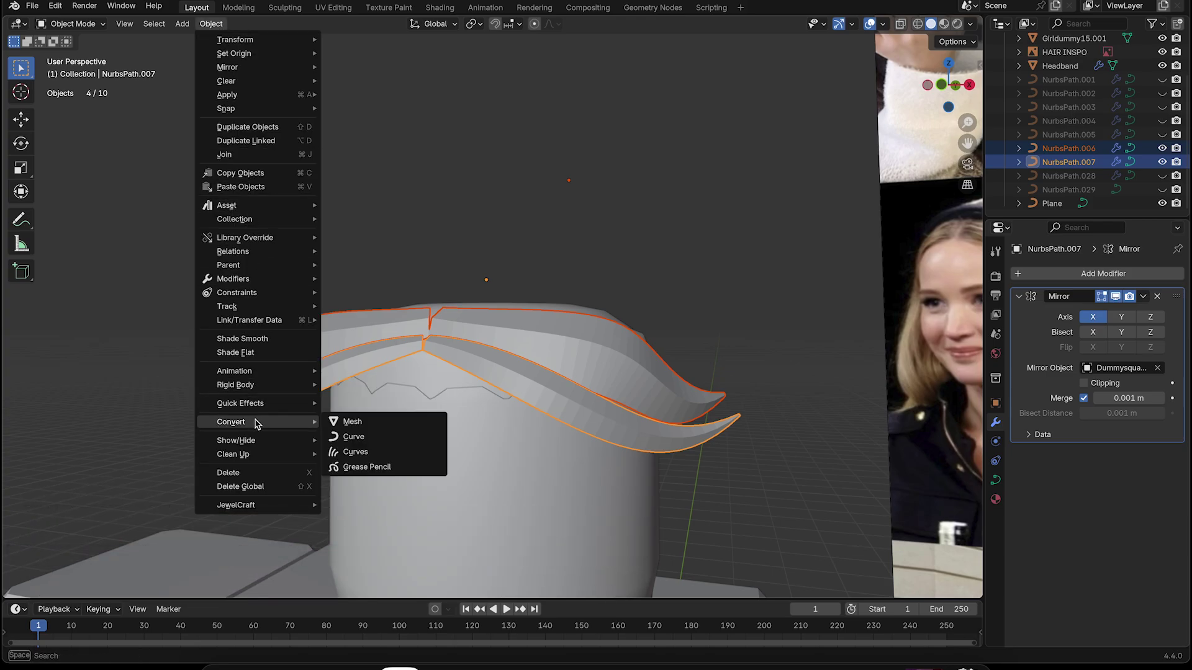
click(352, 422)
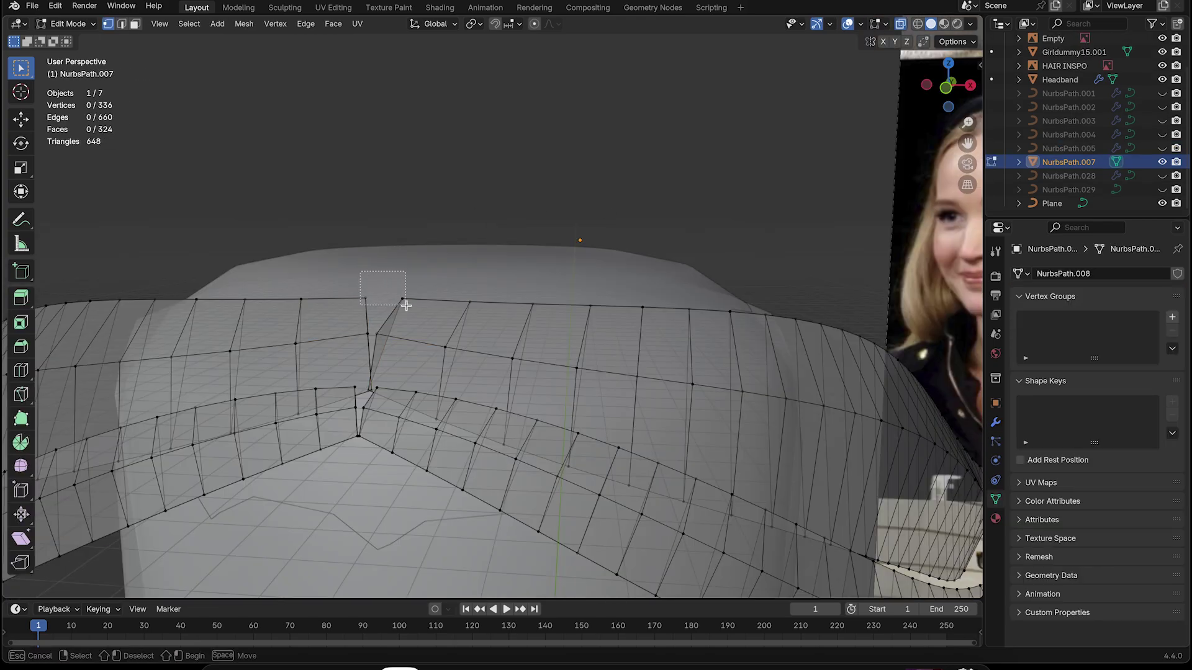
Step: Merge the two uppermost vertices at the hair's middle parting at their center
drag(406, 305, 407, 306)
key(m)
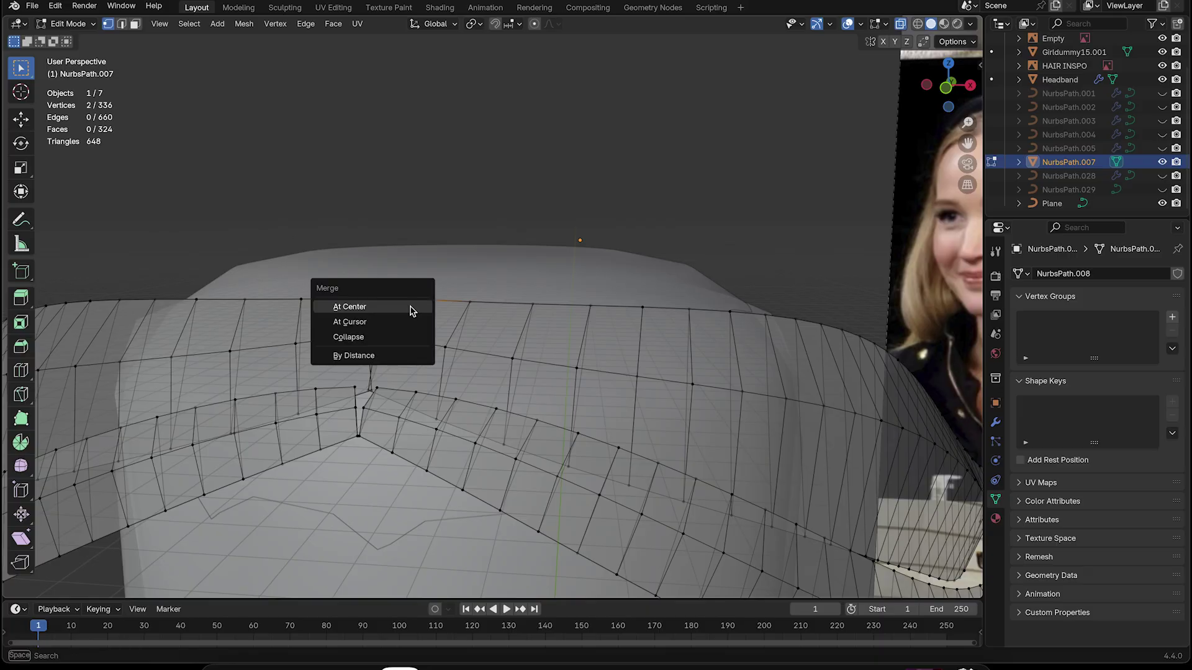
click(413, 308)
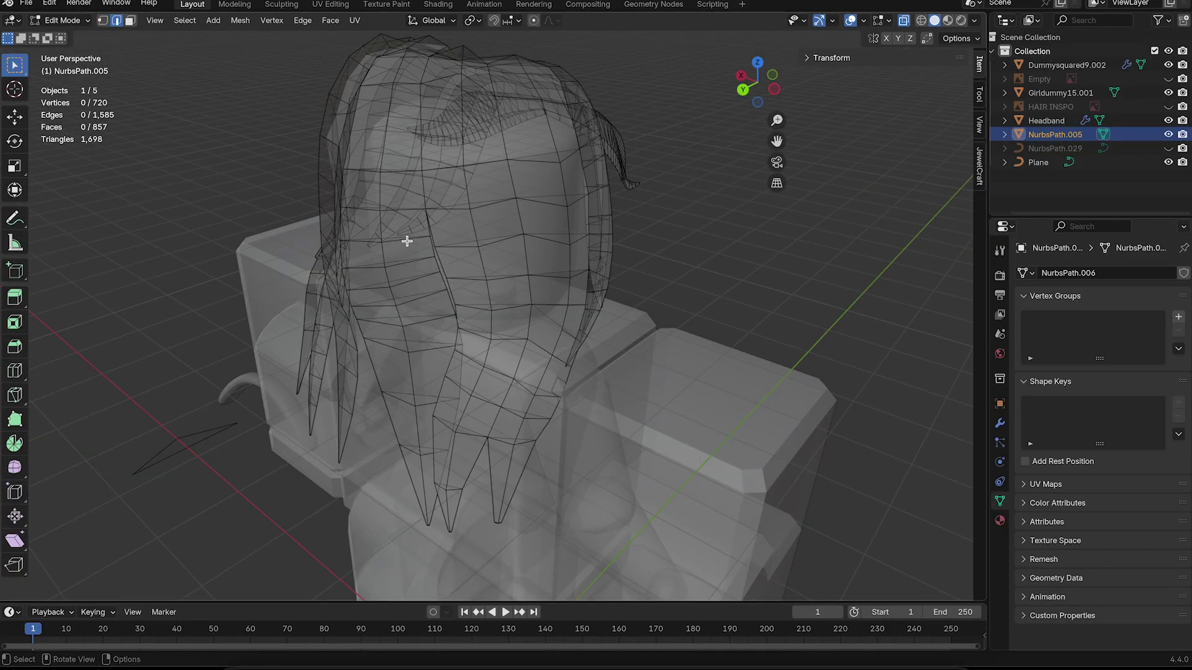
Step: Slide the horizontal edge loop across the middle of the back hair strand downward by a factor of about 0.49
alt+click(405, 240)
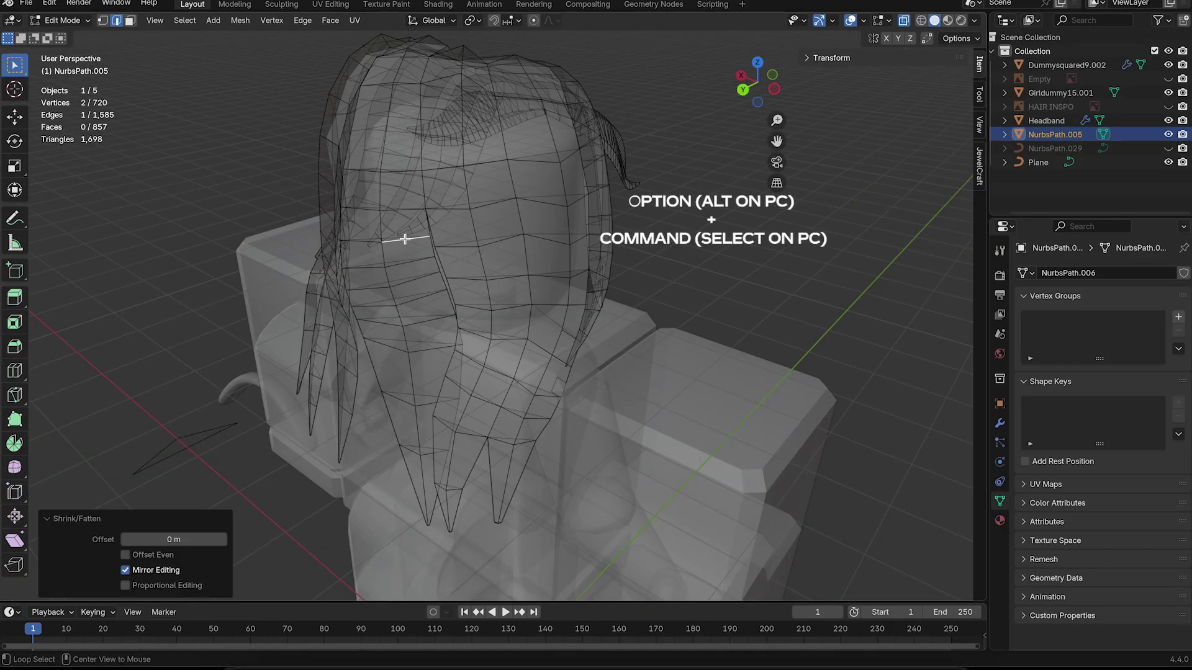
key(g)
key(g)
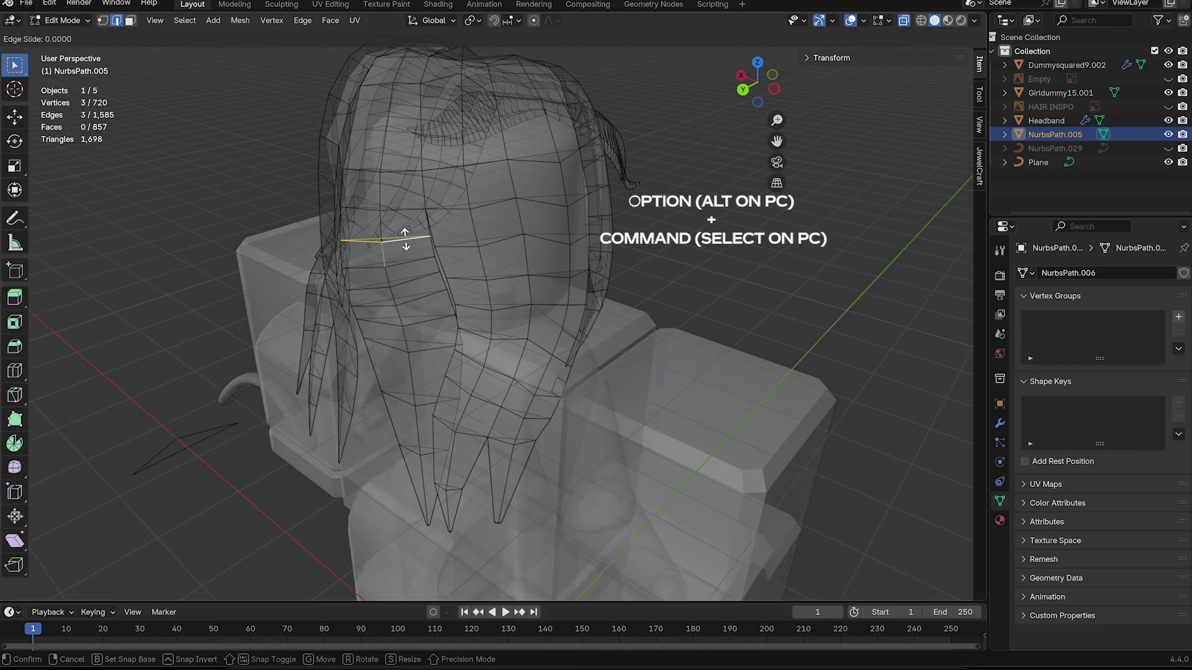
click(405, 254)
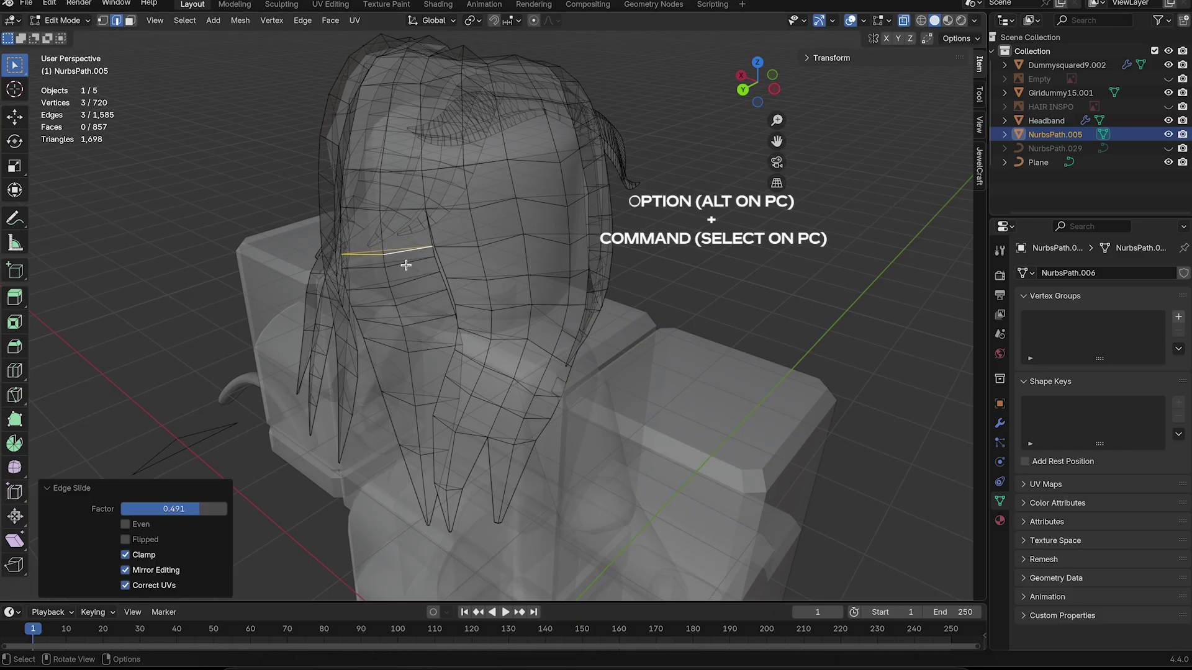
Step: Dissolve the edge loop directly below the moved loop on the back hair strand
click(405, 265)
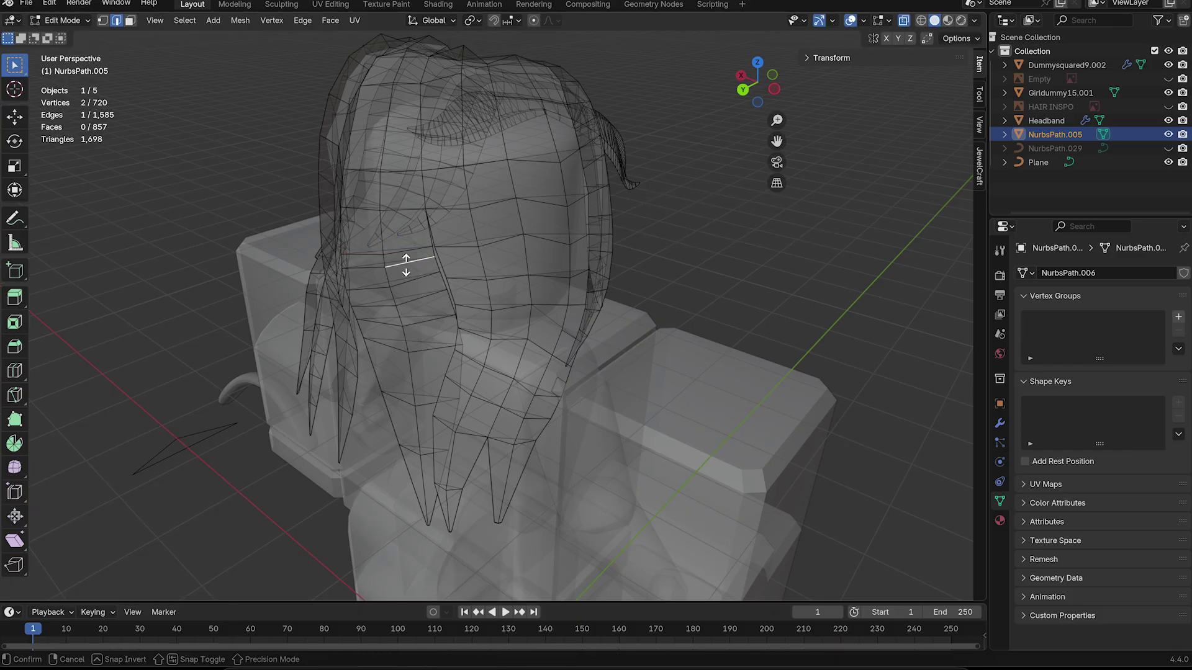
click(406, 265)
alt+click(404, 264)
key(ctrl+e)
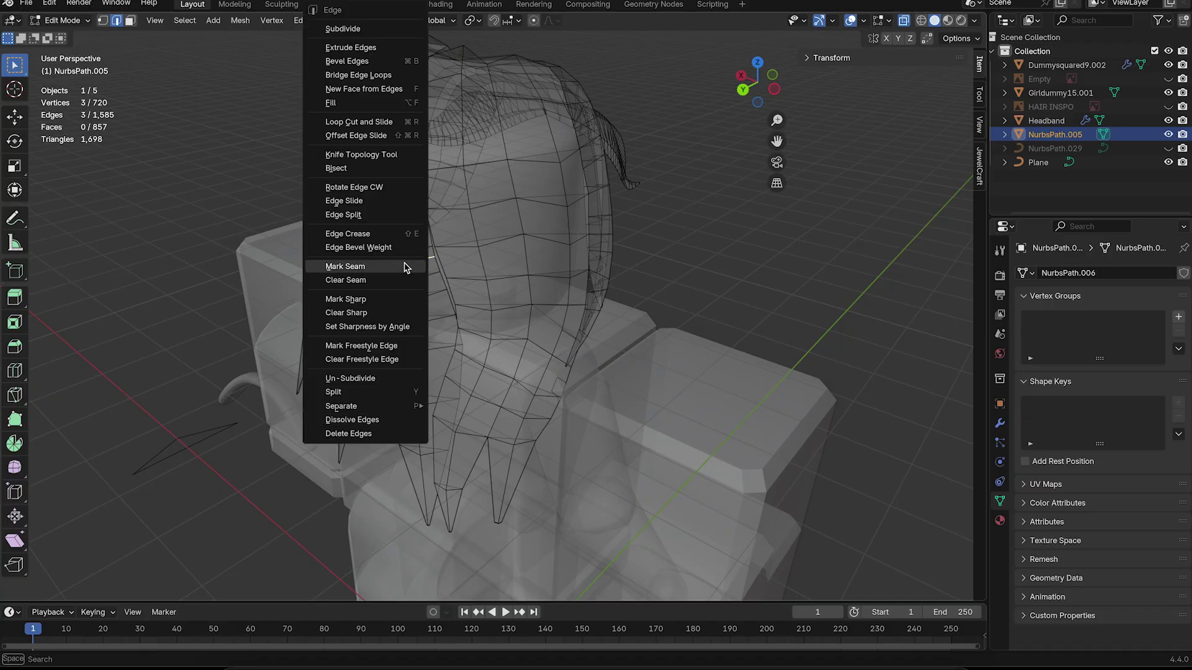
click(352, 420)
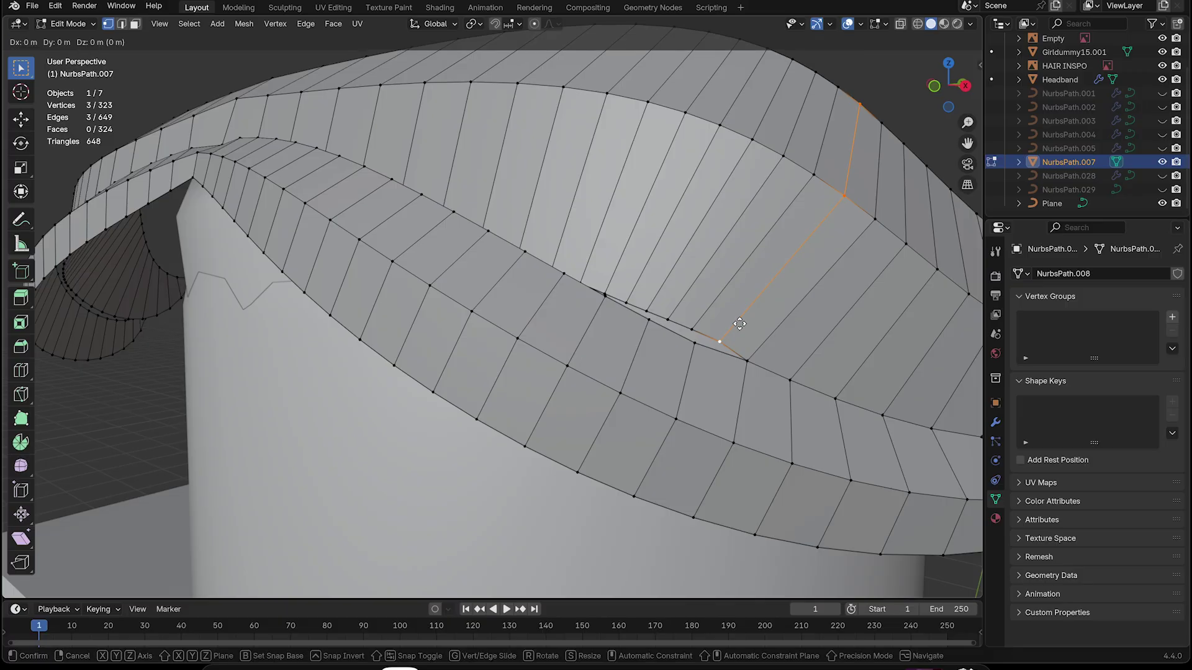
Step: Edge-slide the selected row of edges on the front hair strand toward the adjacent row
key(g)
key(g)
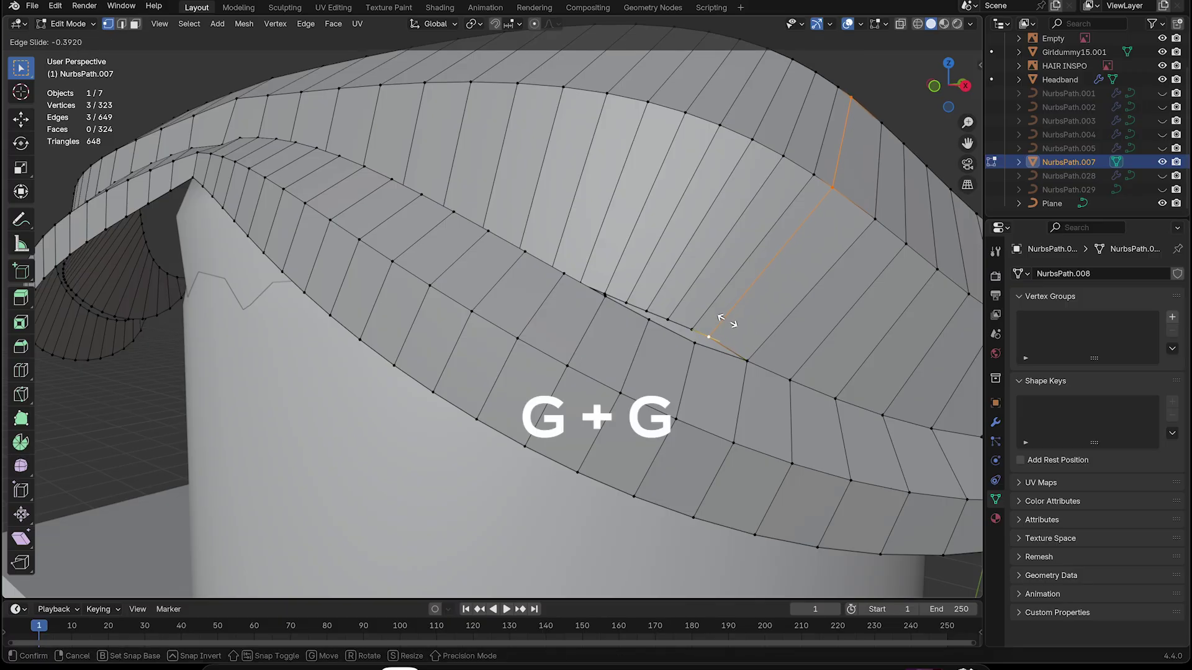
click(715, 319)
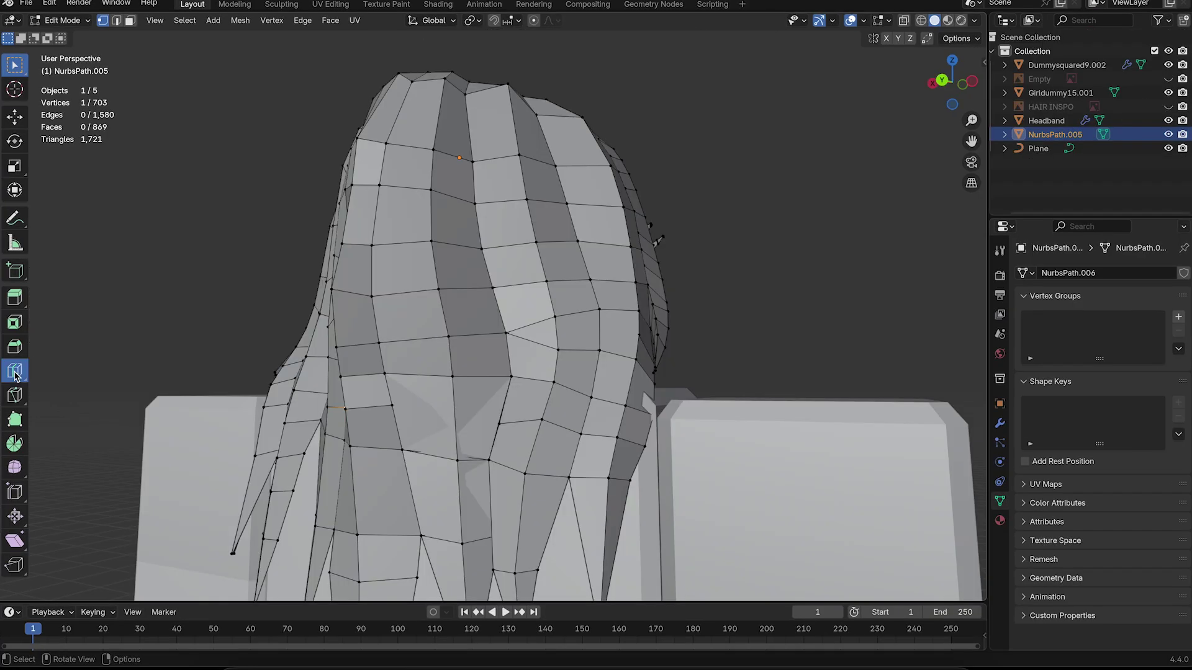
Step: Add a single loop cut across the lower back hair strands, between two existing edge rows
click(15, 371)
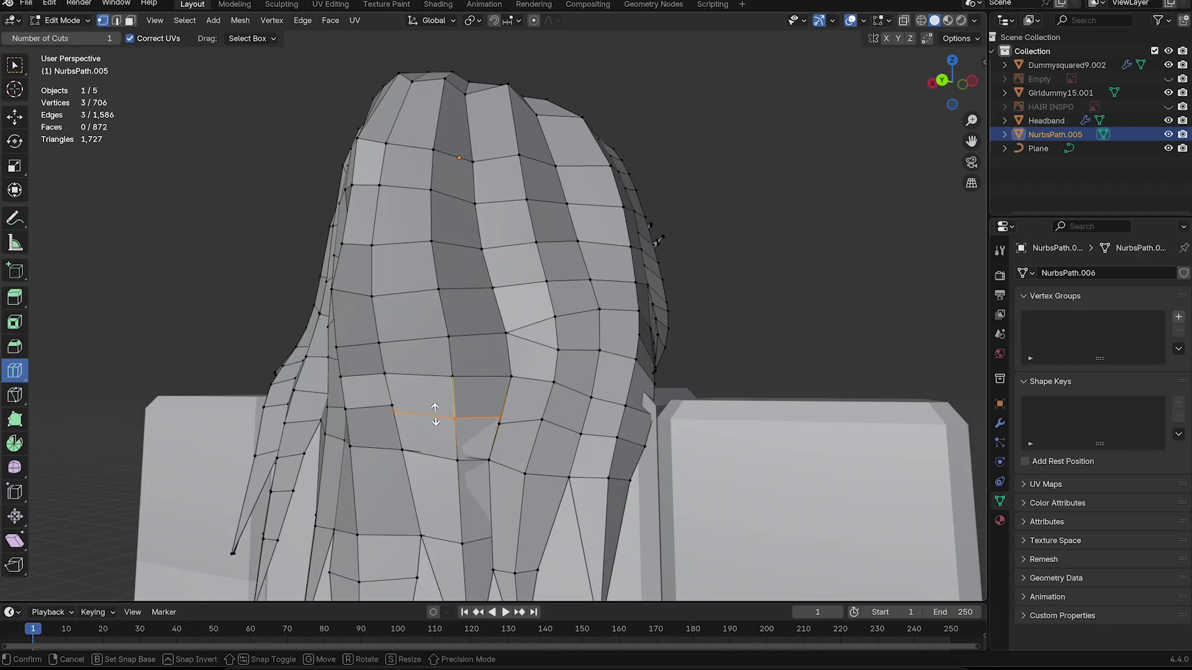
click(436, 415)
middle_drag(435, 415, 434, 417)
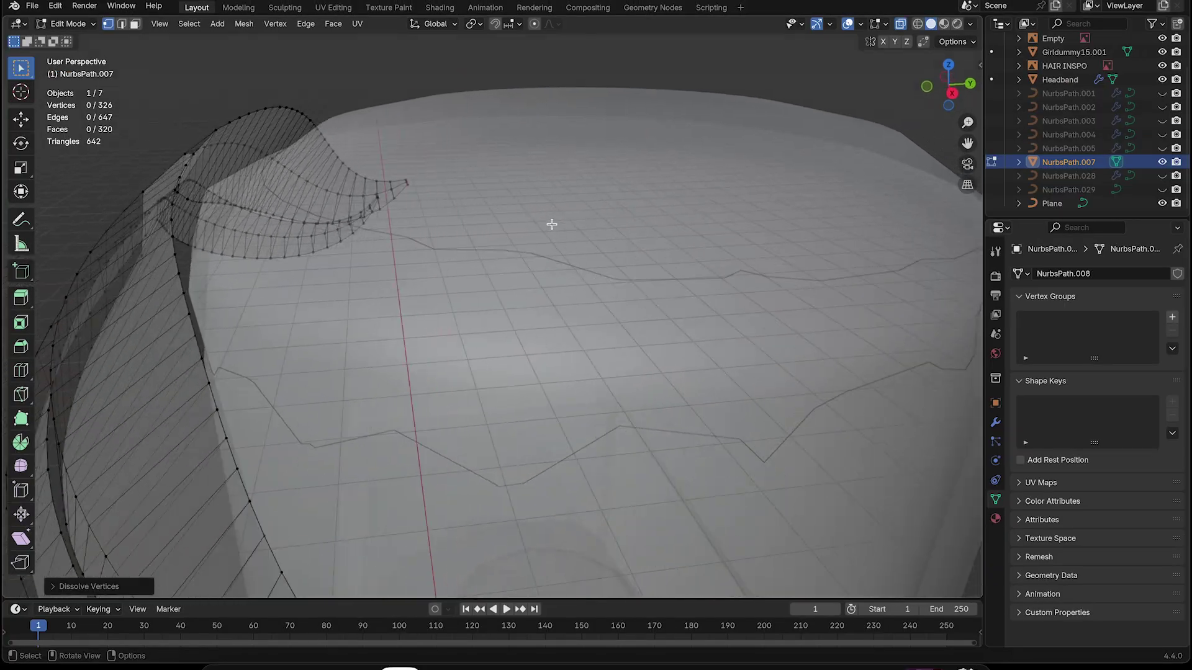
Step: Turn off X-ray display and briefly hide the Dummysquared9.002 body to inspect the hair, restoring its visibility
middle_drag(552, 224, 550, 223)
click(901, 25)
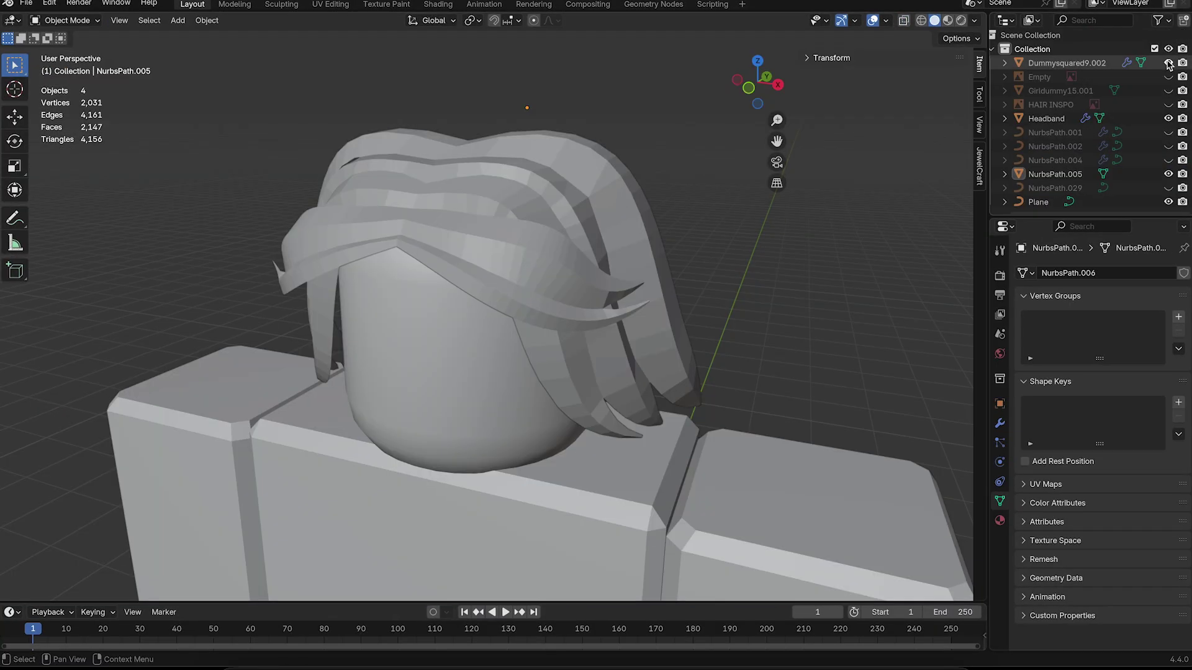
click(1168, 64)
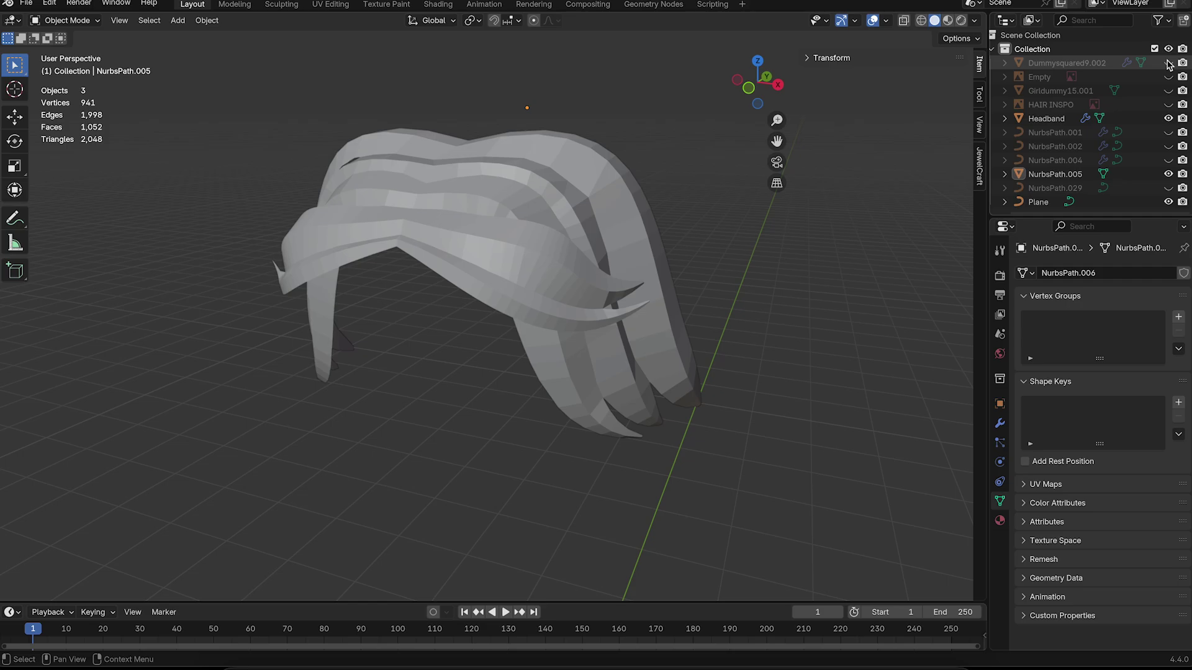
click(1168, 63)
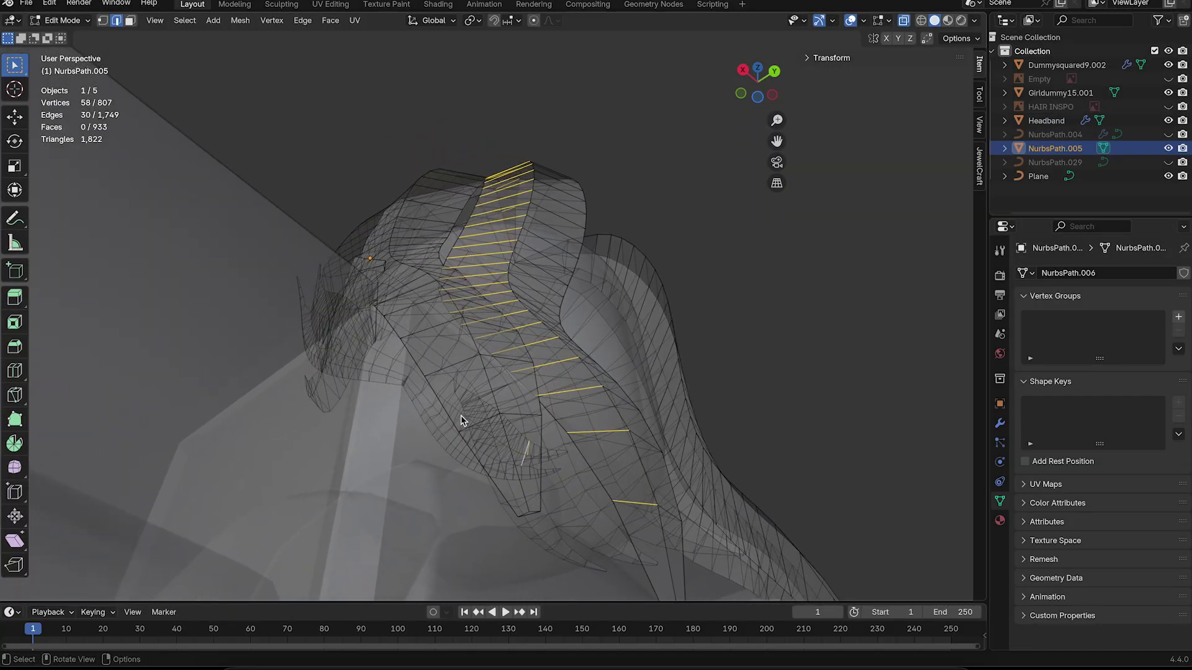
Step: Select the ring of cross edges running down the long hair strand at the back of the head
middle_drag(461, 415, 513, 356)
click(676, 268)
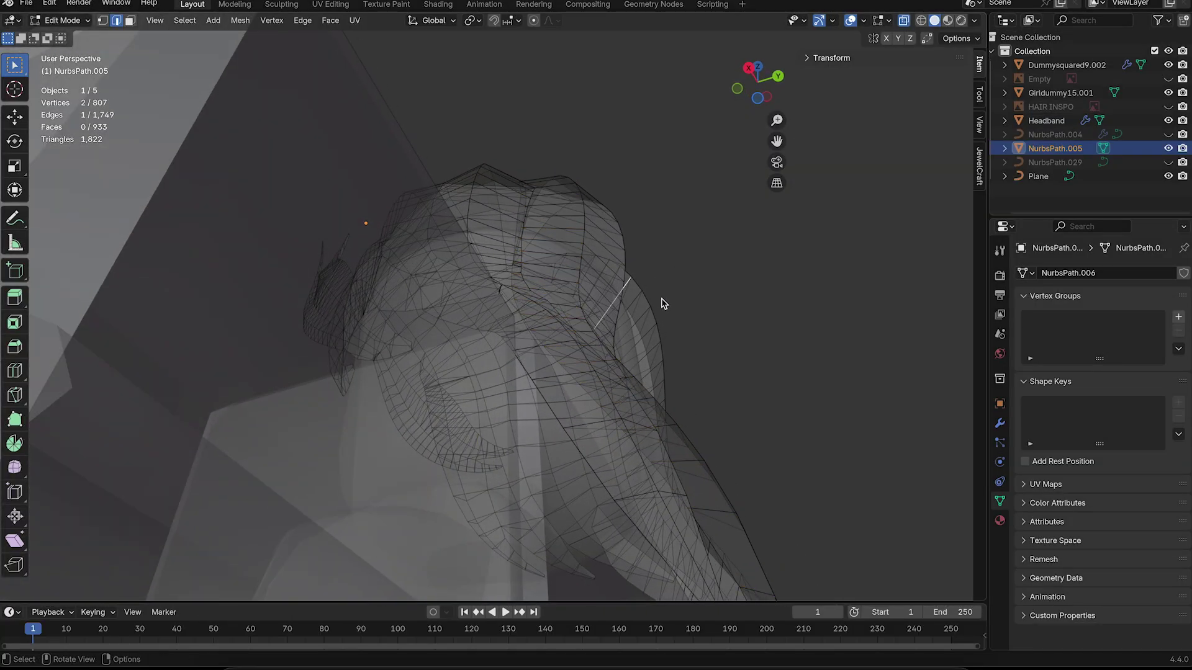
middle_drag(661, 304, 662, 303)
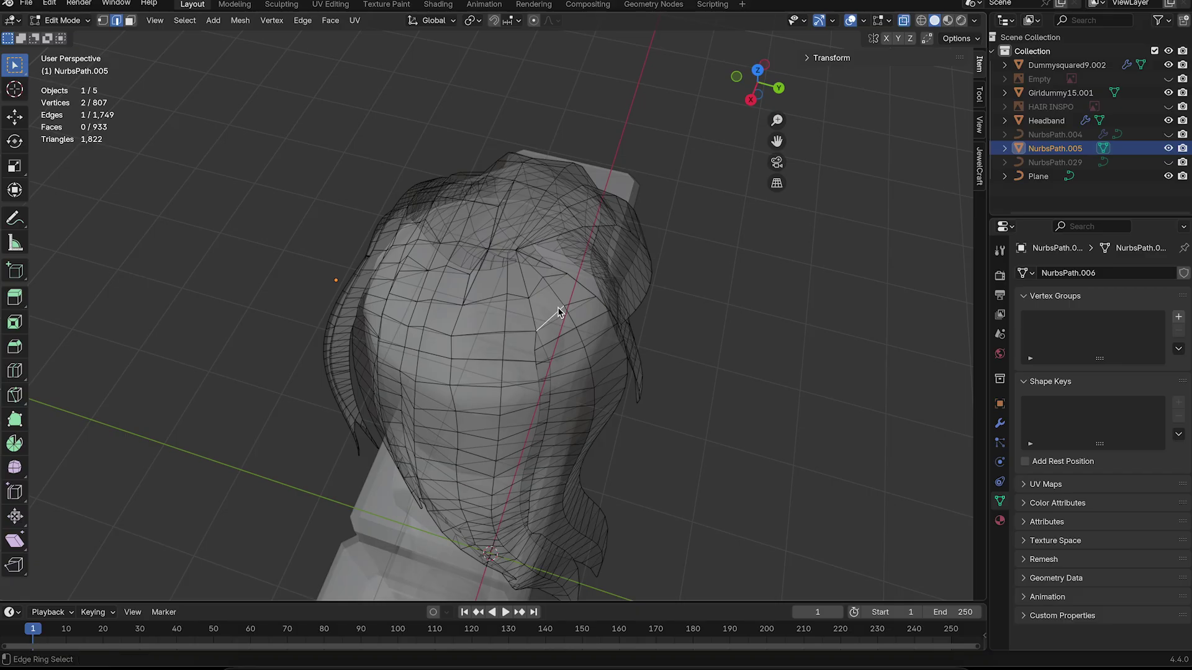
middle_drag(558, 313, 558, 312)
scroll(558, 313, down, 3)
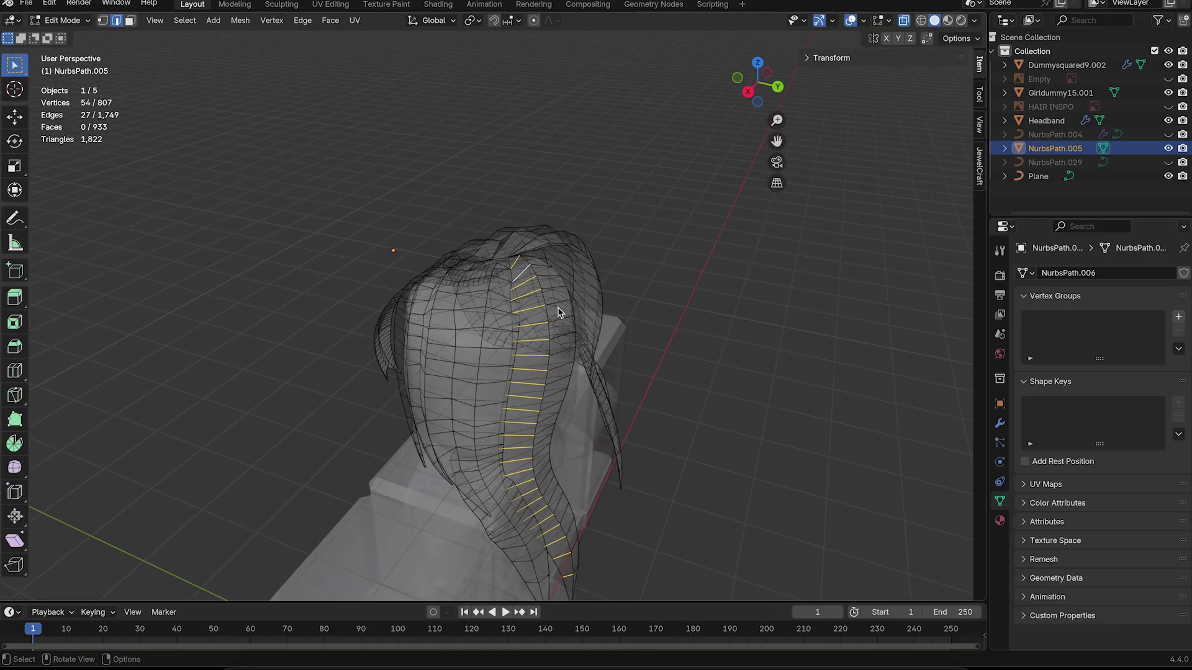
shift+scroll(558, 313, down, 7)
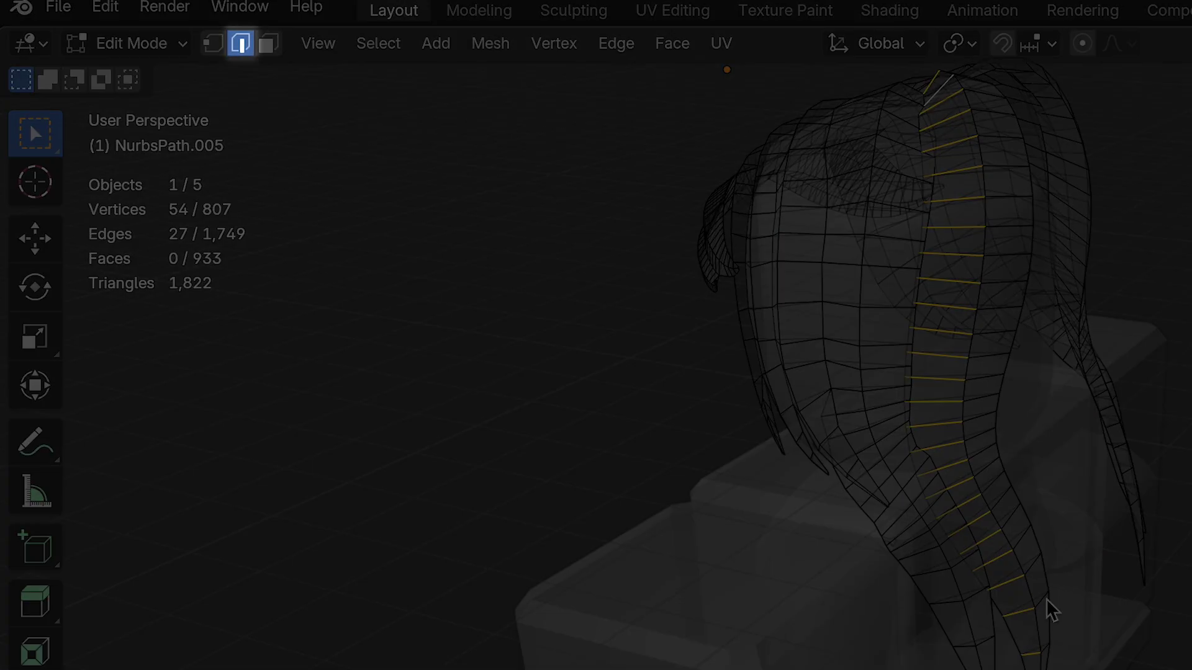
Step: Deselect the ring's edges along the lower end of the strand, starting from its tip
scroll(516, 296, up, 4)
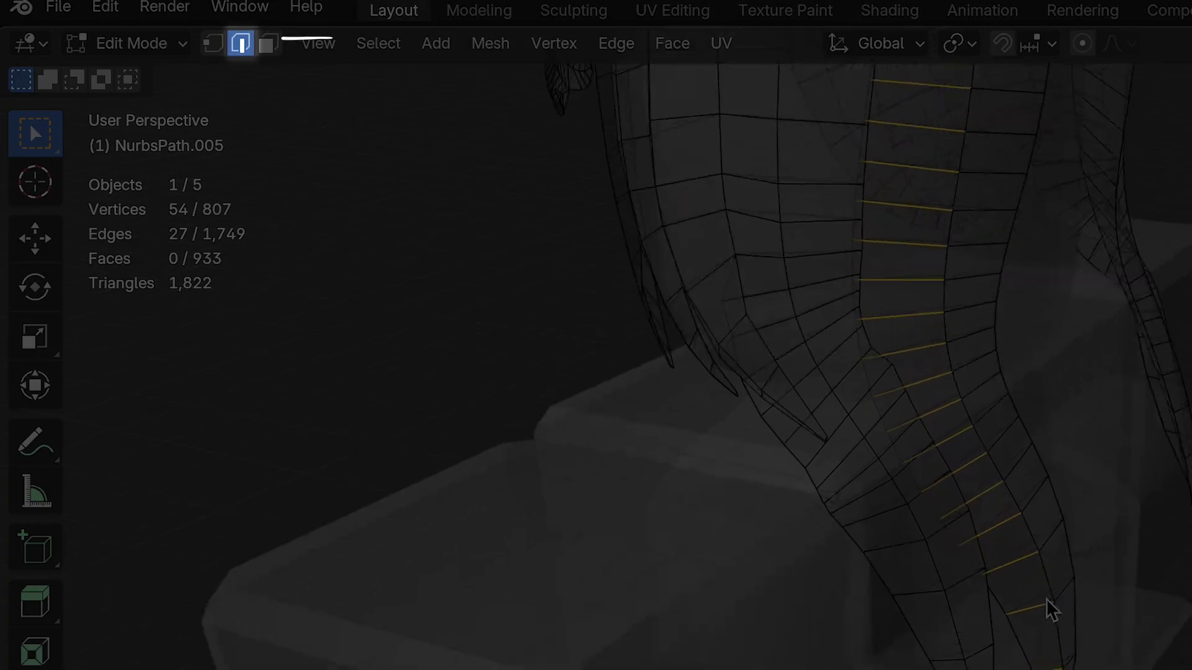
scroll(1051, 610, up, 8)
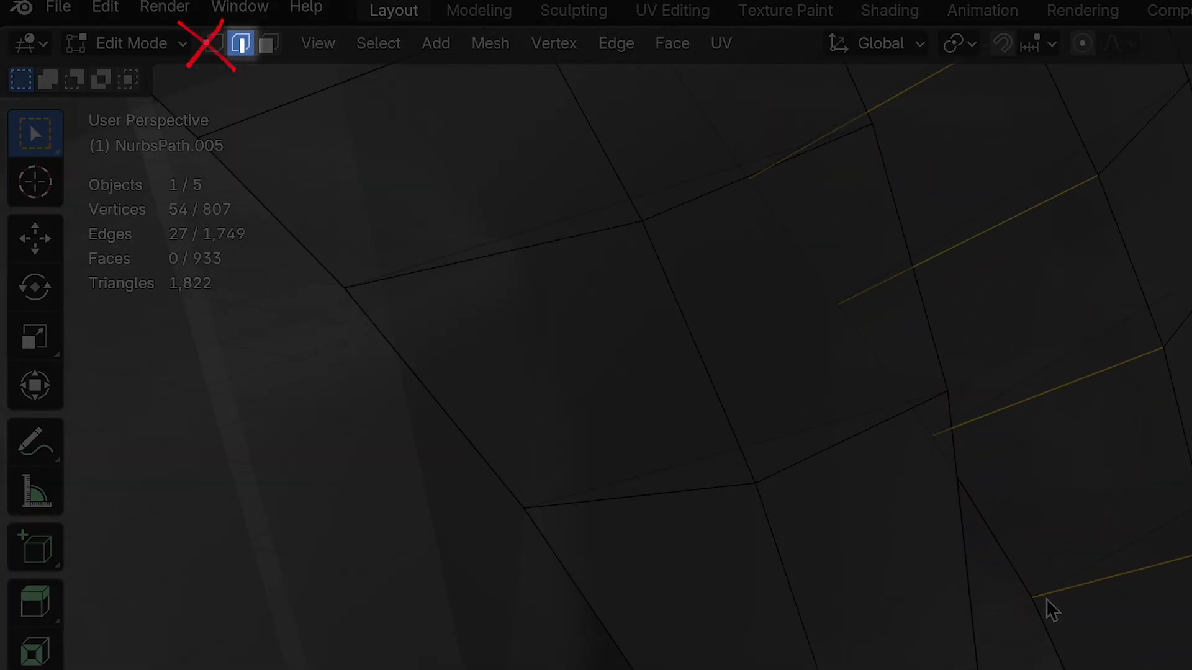
shift+click(1187, 664)
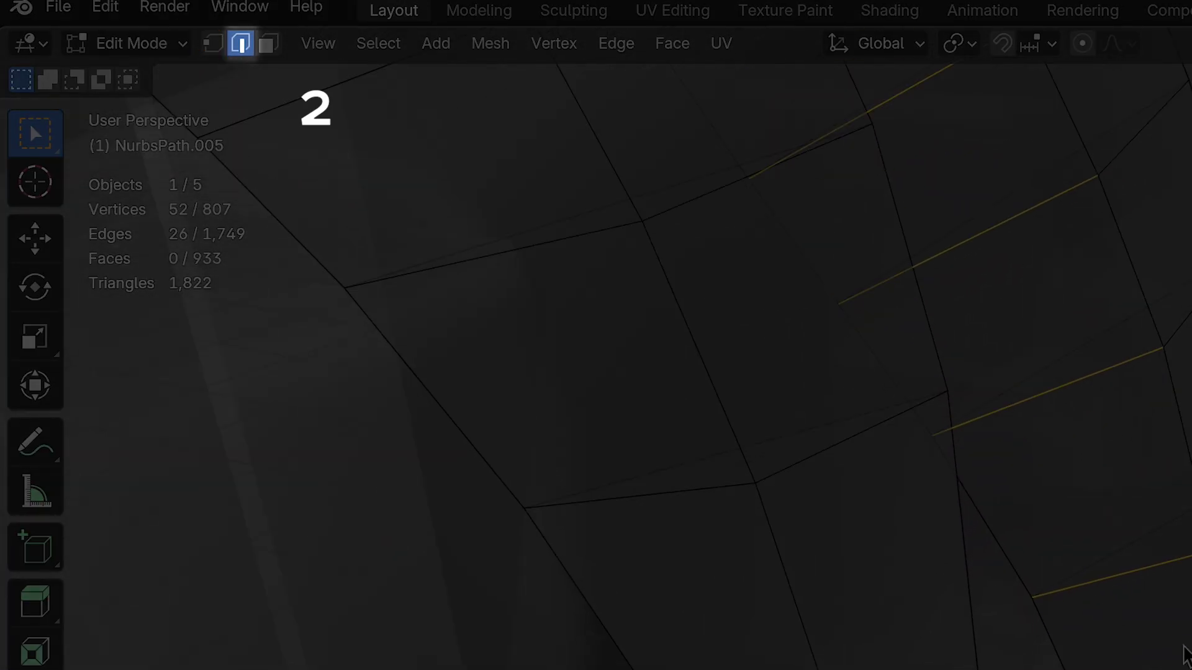
shift+click(1167, 566)
shift+click(1109, 370)
shift+click(1055, 213)
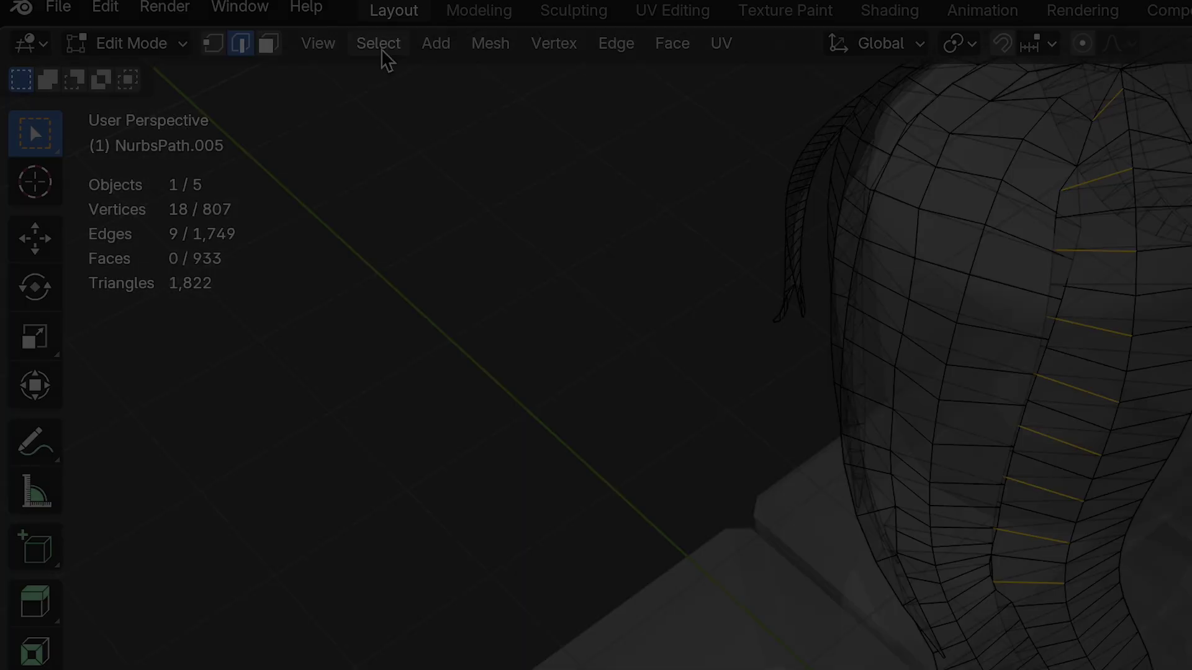
Step: Thin the selected edge ring with Checker Deselect, extend the selection to full edge loops and open the edge operations
click(379, 44)
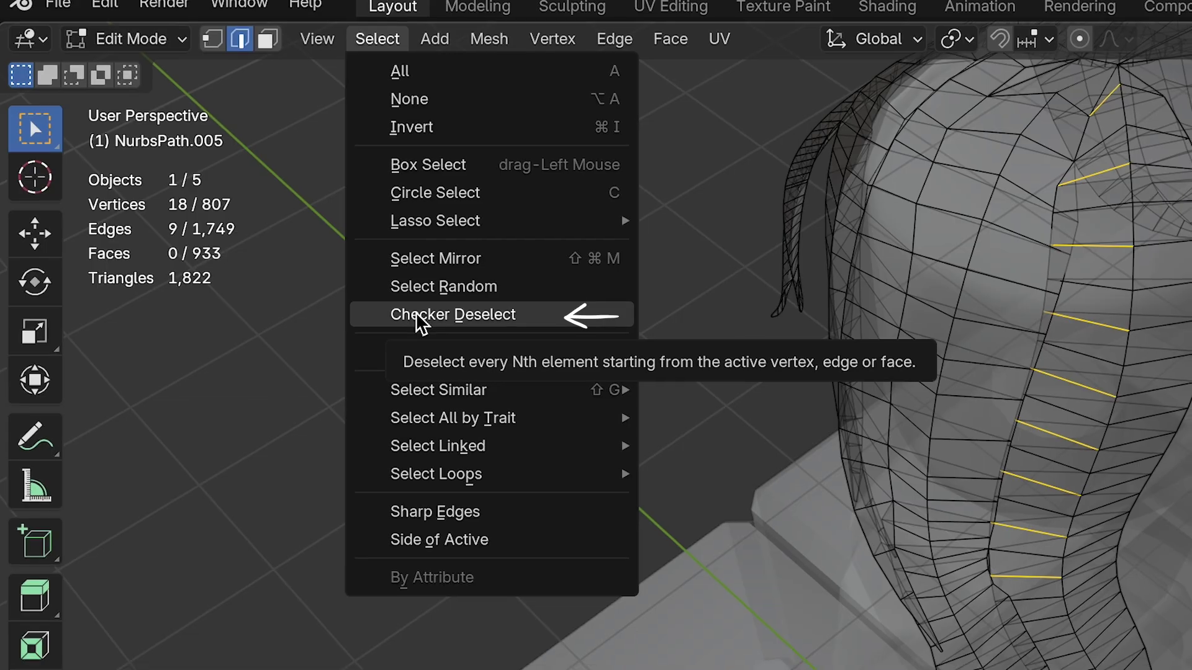
click(428, 320)
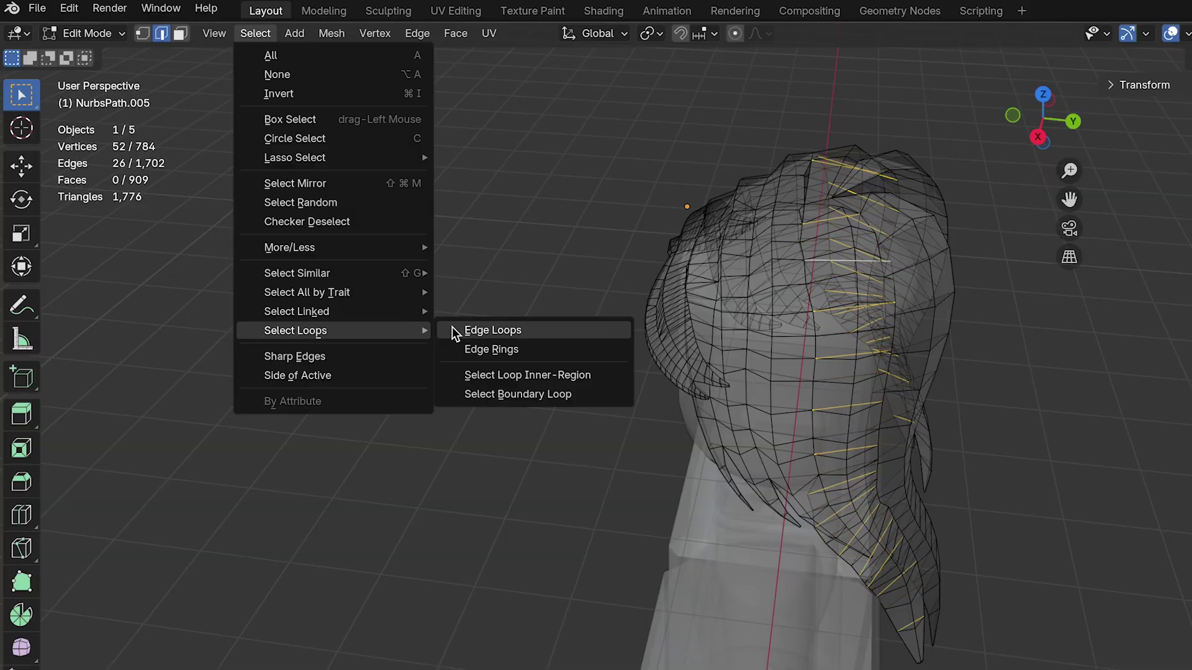
click(453, 331)
key(ctrl+e)
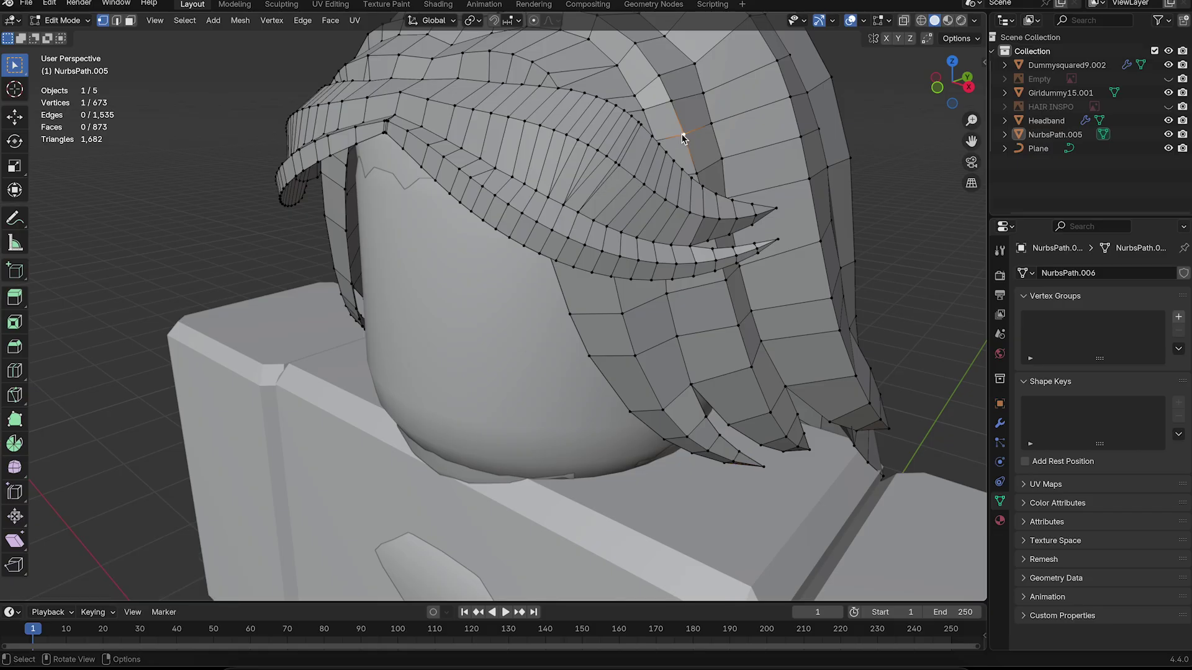
Step: Merge all of the hair mesh's vertices by distance and increase the merge distance
key(a)
key(m)
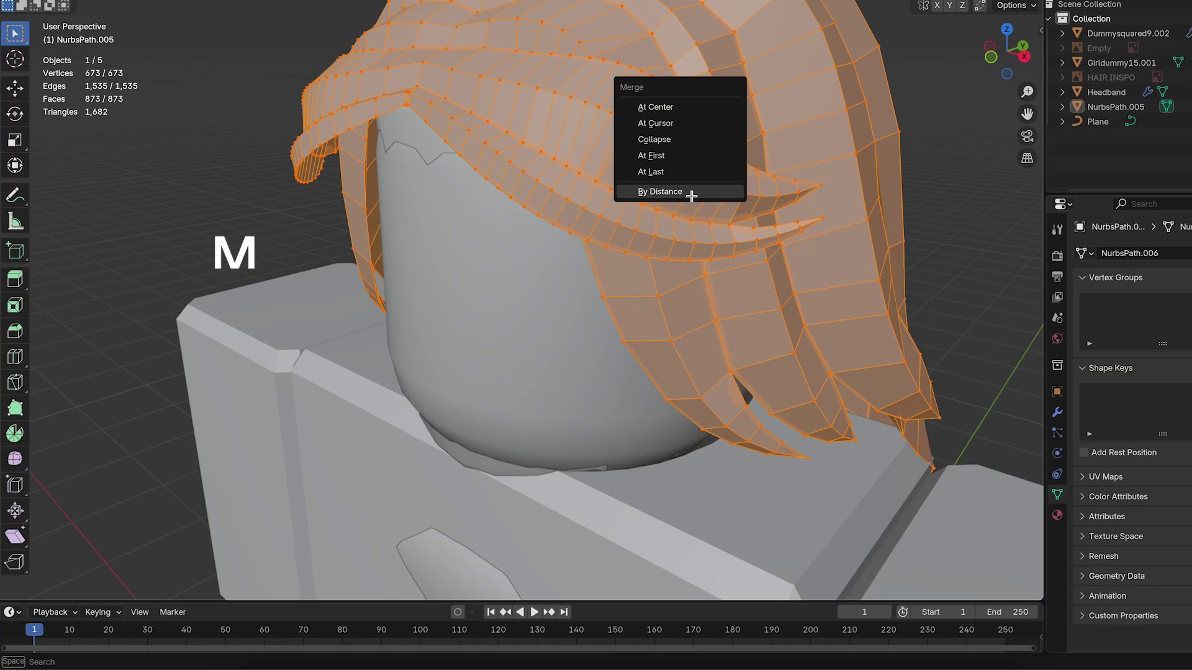
click(659, 214)
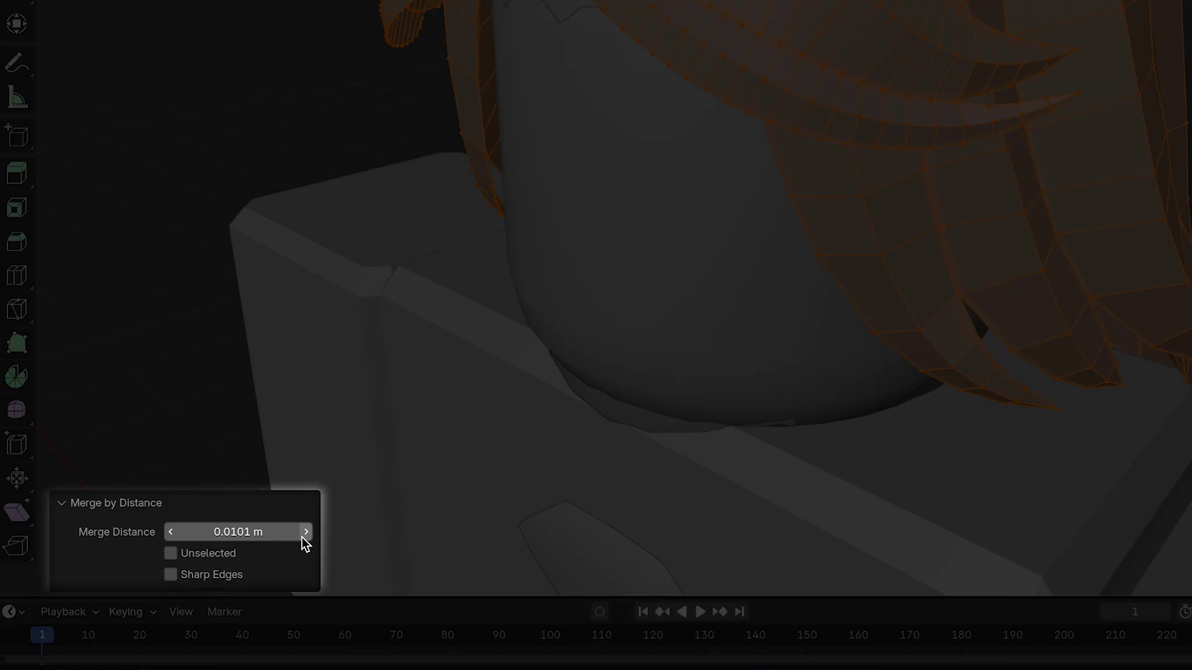
click(303, 535)
click(304, 533)
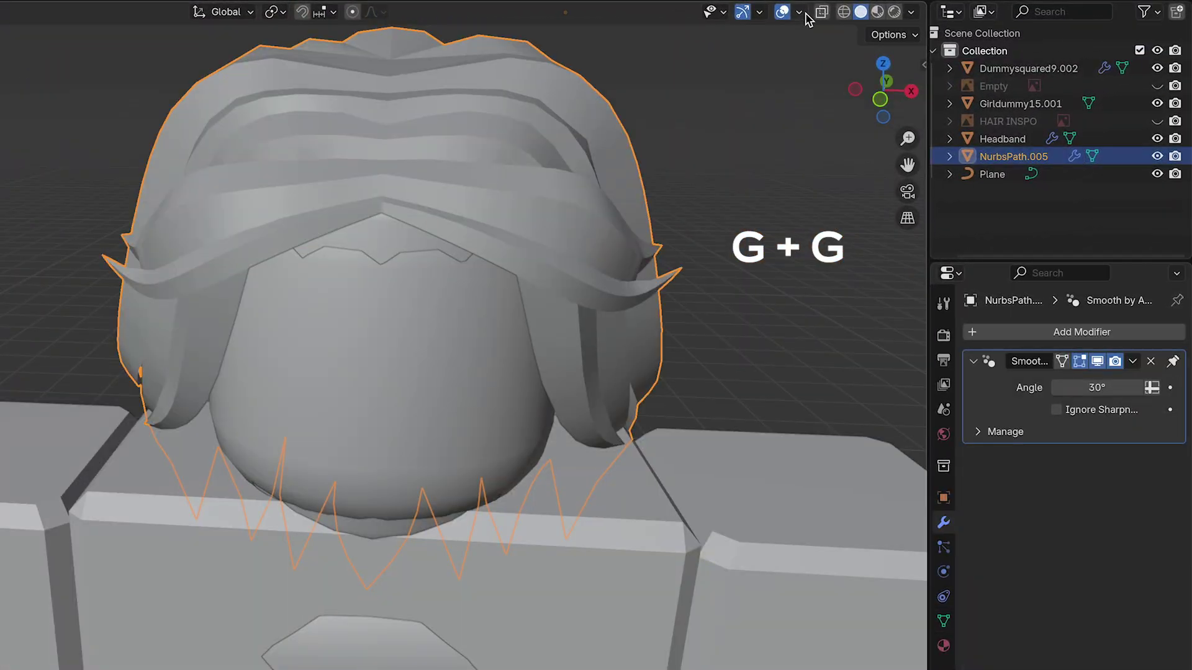
Step: Enable the Face Orientation overlay in the viewport
click(800, 12)
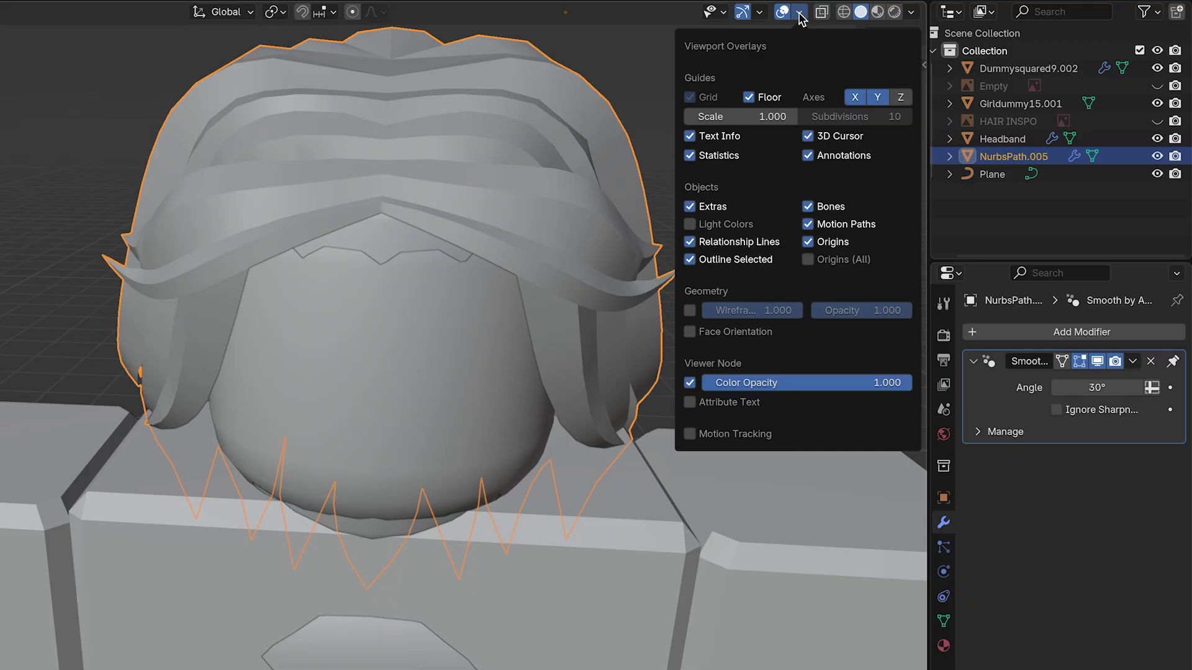
click(799, 14)
click(799, 14)
click(690, 331)
Step: Enter Edit Mode on the hair mesh and flip the normals of all its faces
click(95, 39)
click(91, 77)
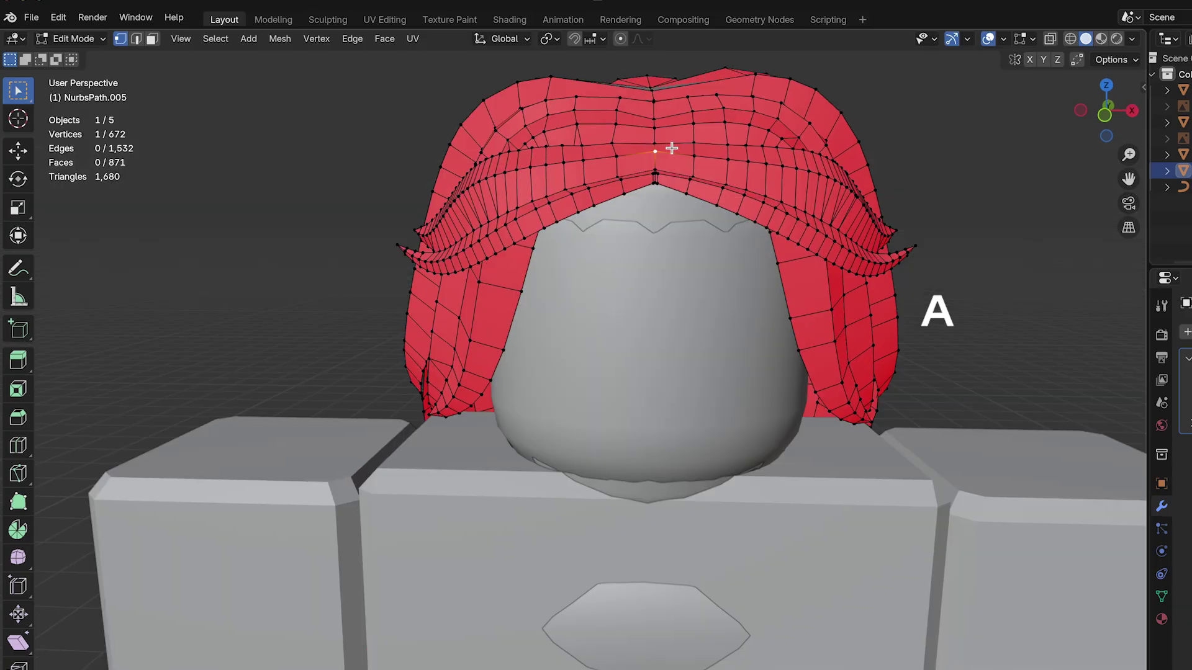
key(a)
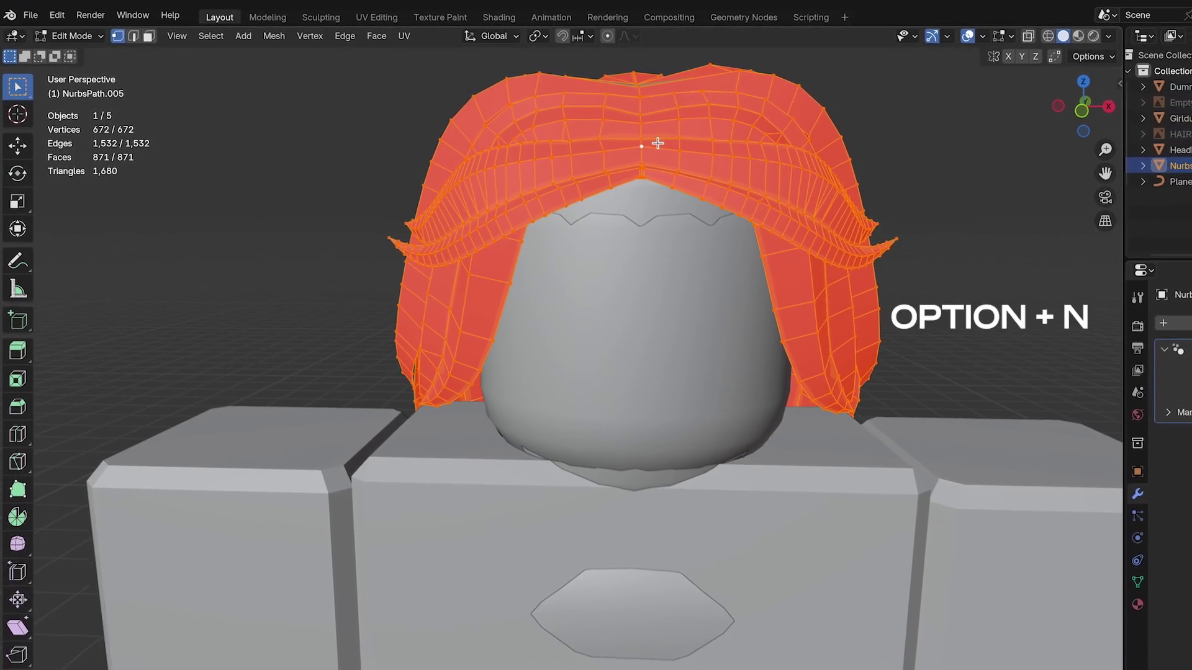
key(alt+n)
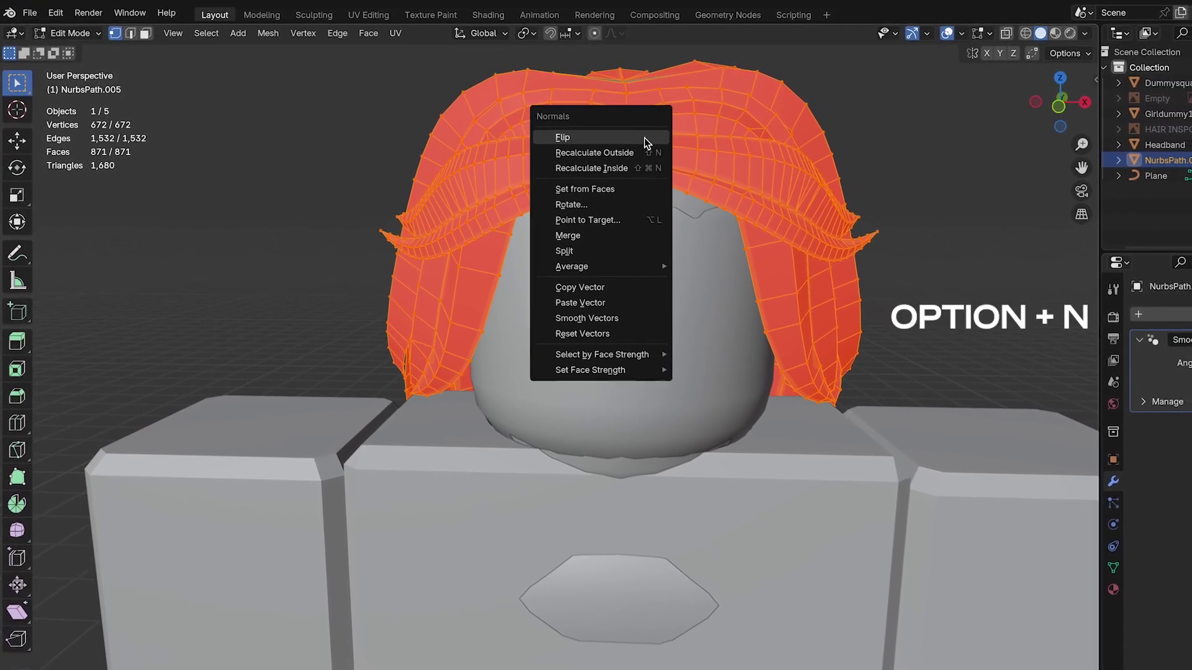
click(612, 138)
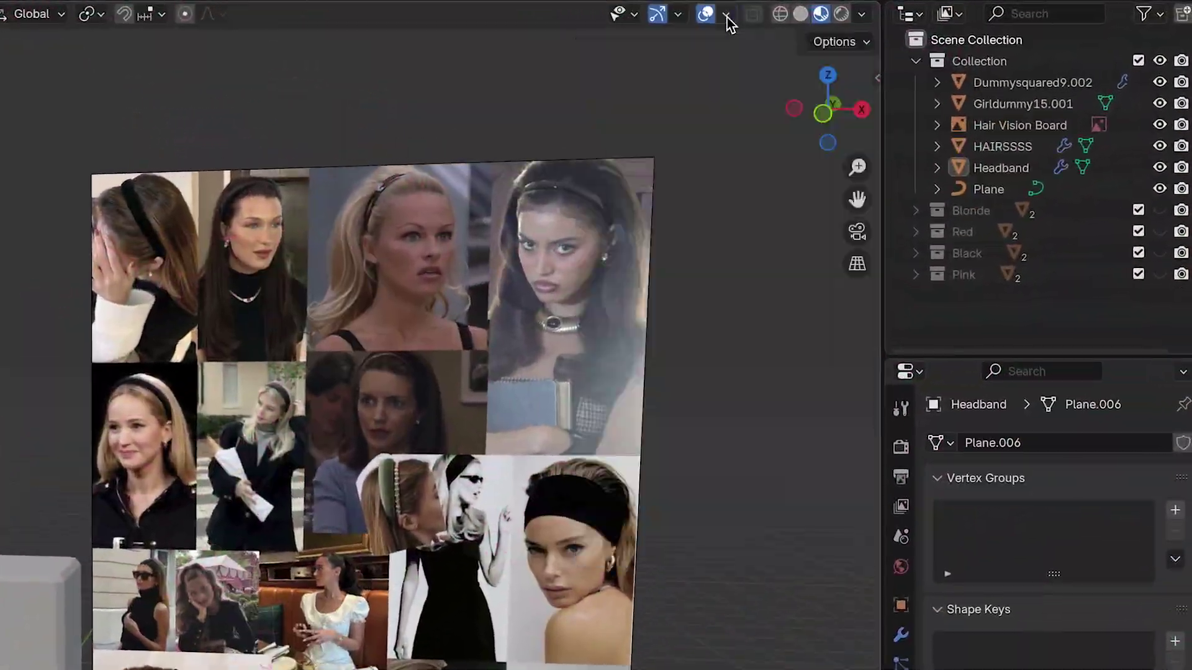
Step: Enable the Statistics overlay in the viewport
click(726, 15)
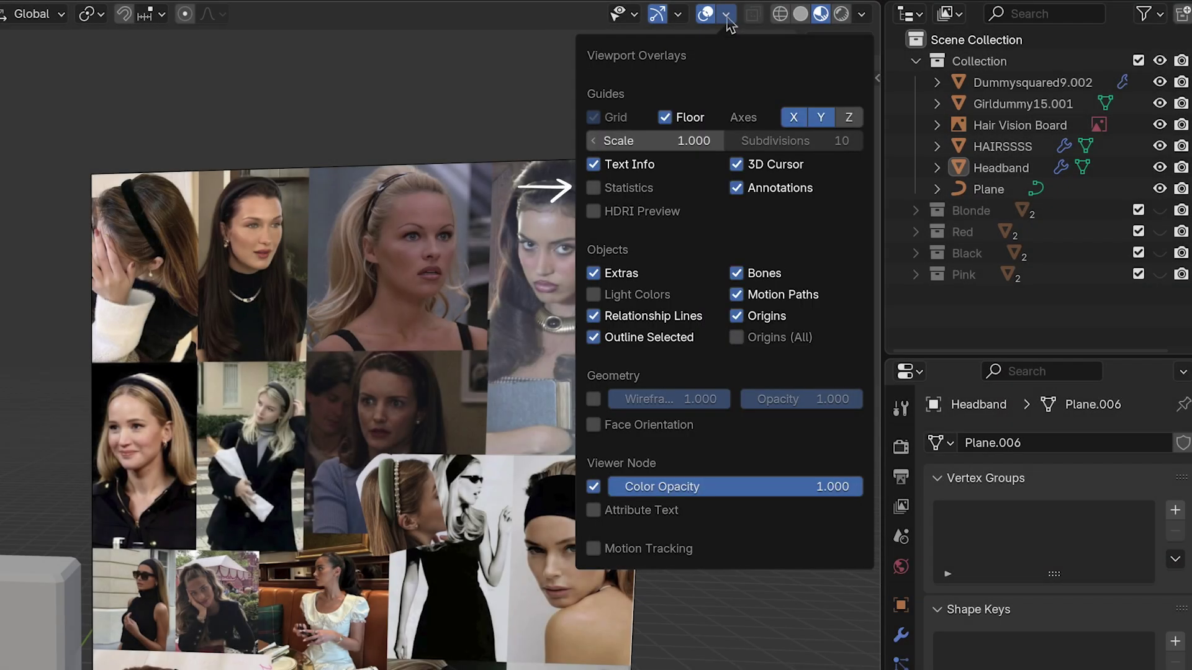
click(648, 189)
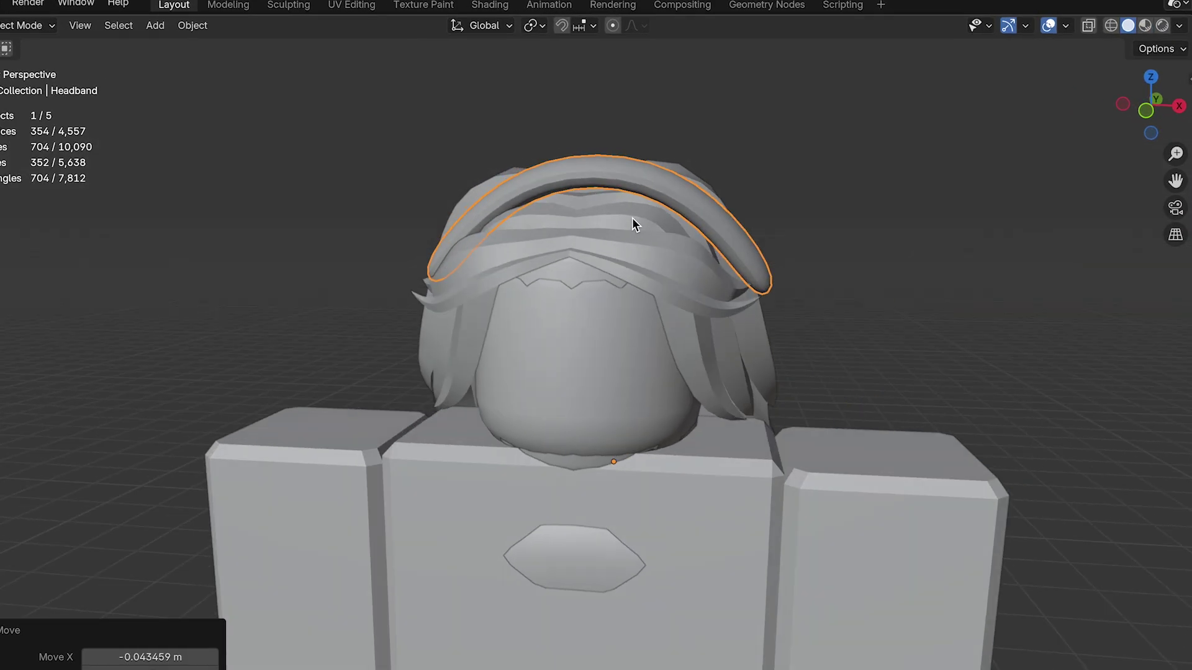
Step: Scale the headband to fit around the hair
key(s)
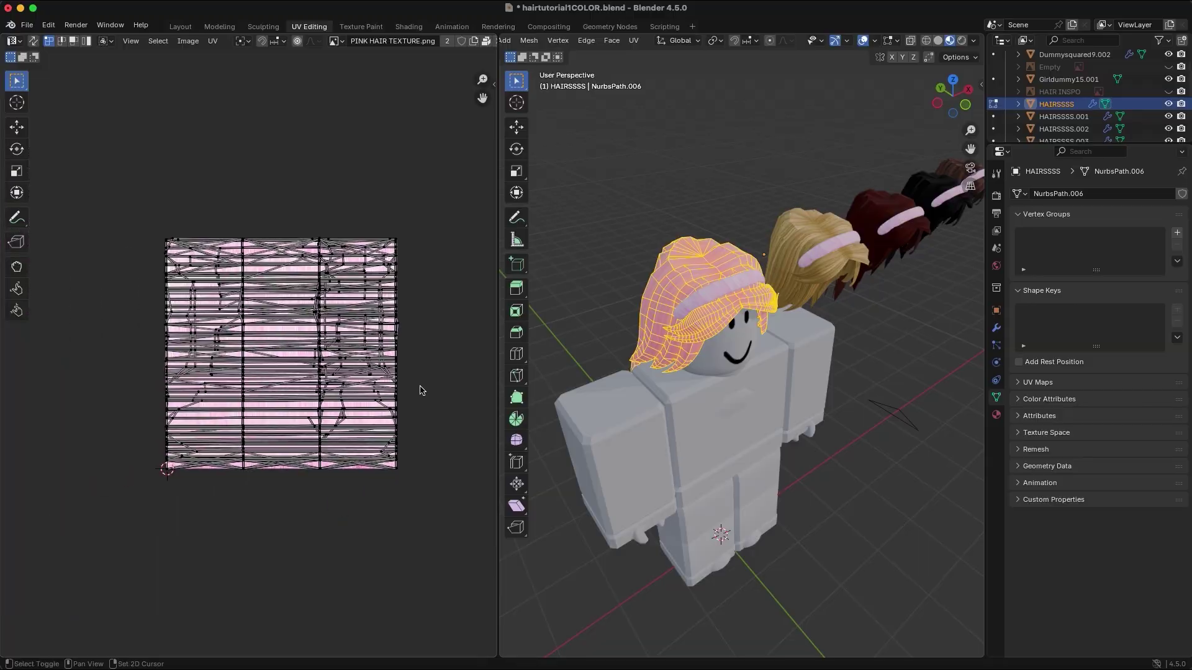
Step: Select all of the hair mesh's UVs and examine its UV layout before returning to the Layout workspace
key(a)
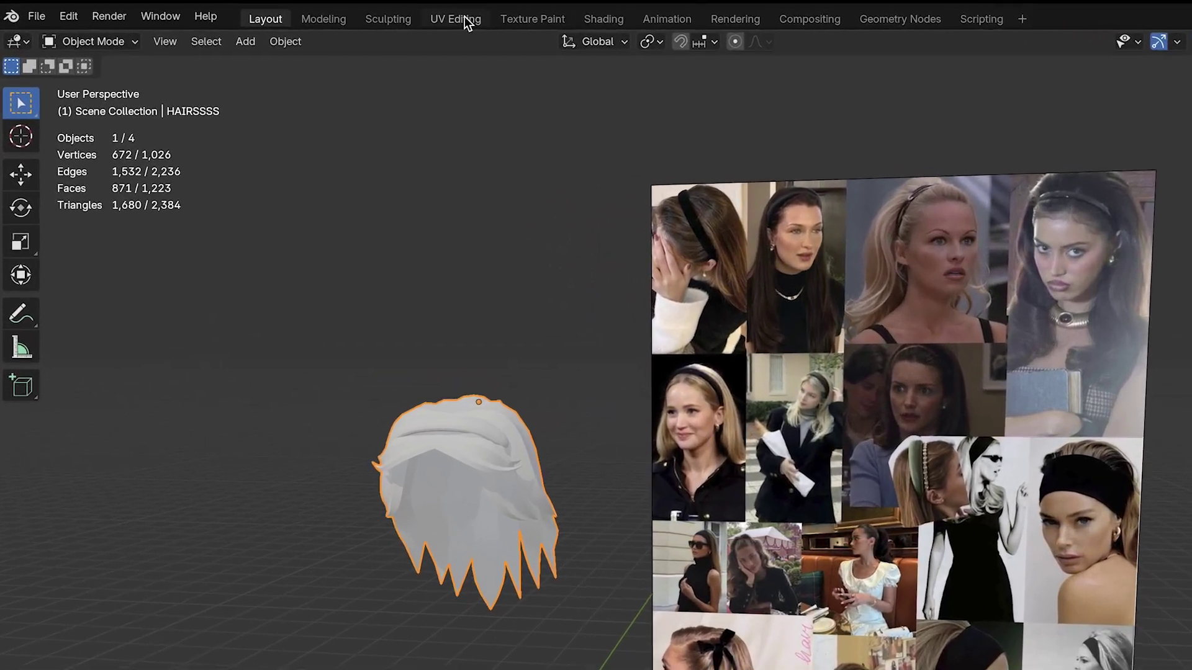
click(466, 19)
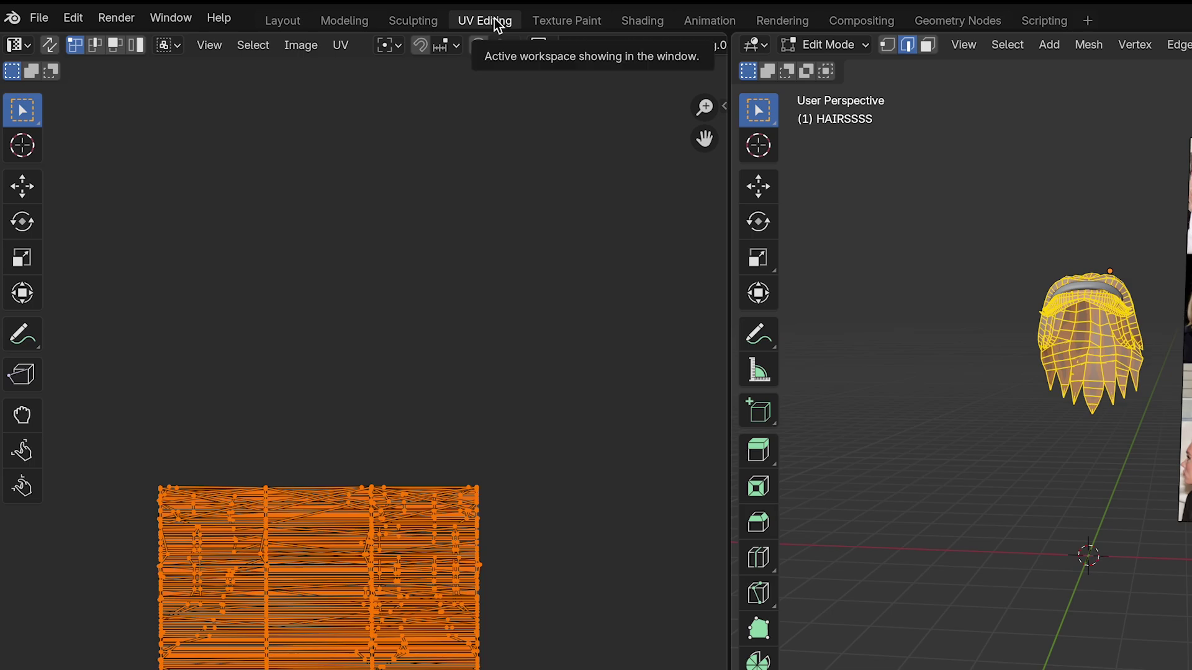
click(296, 25)
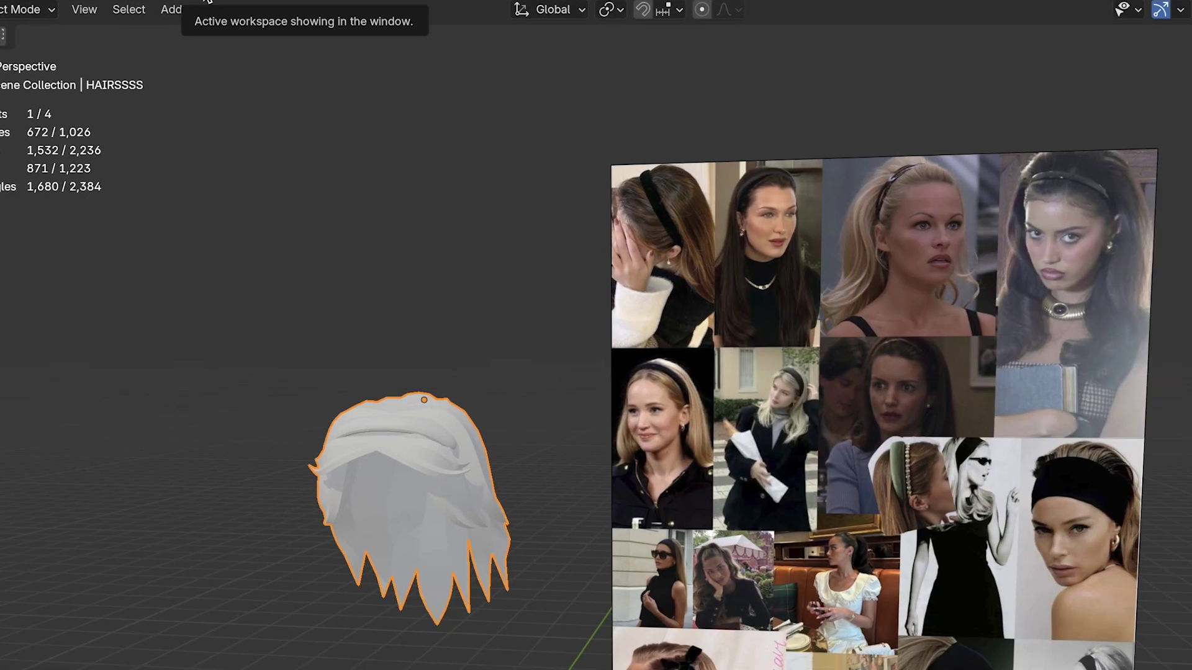
Step: Select the headband and save the project as hairfinishedpt2.blend in the Hair folder
click(877, 426)
click(1130, 253)
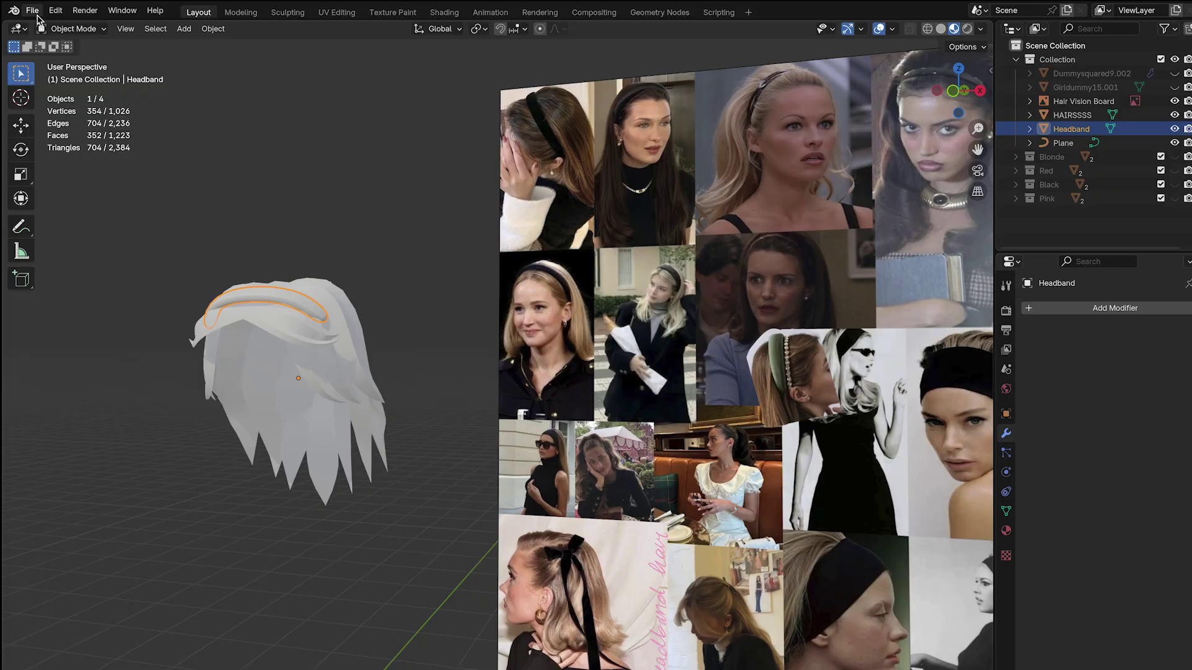
click(33, 11)
click(44, 115)
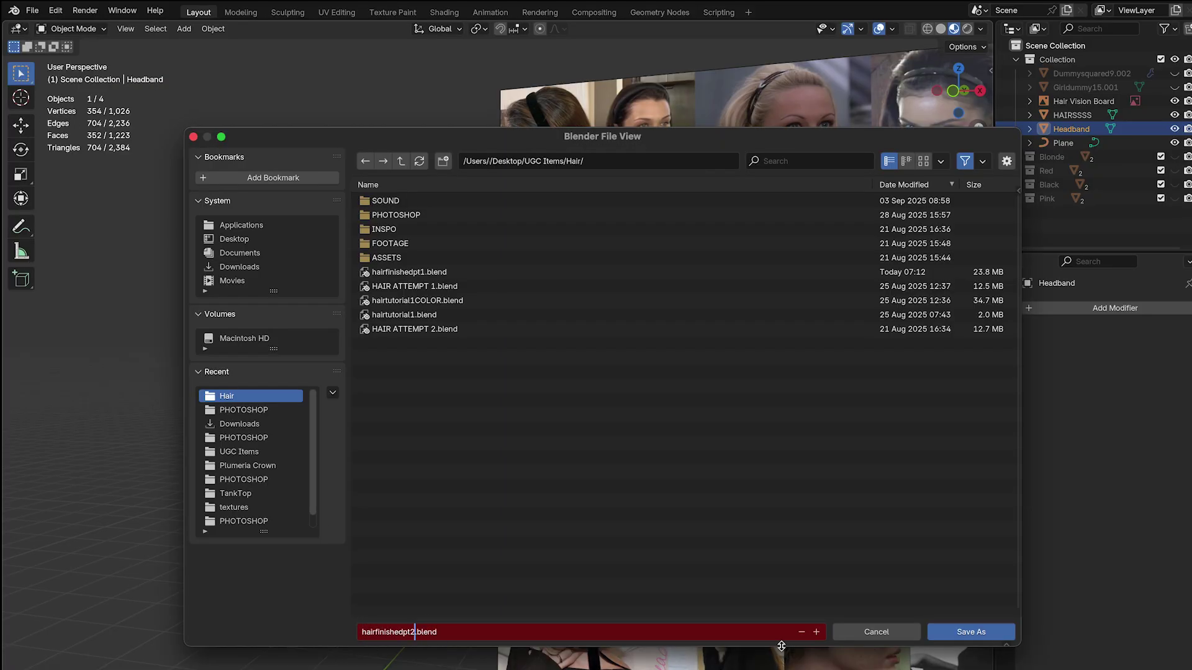
click(963, 632)
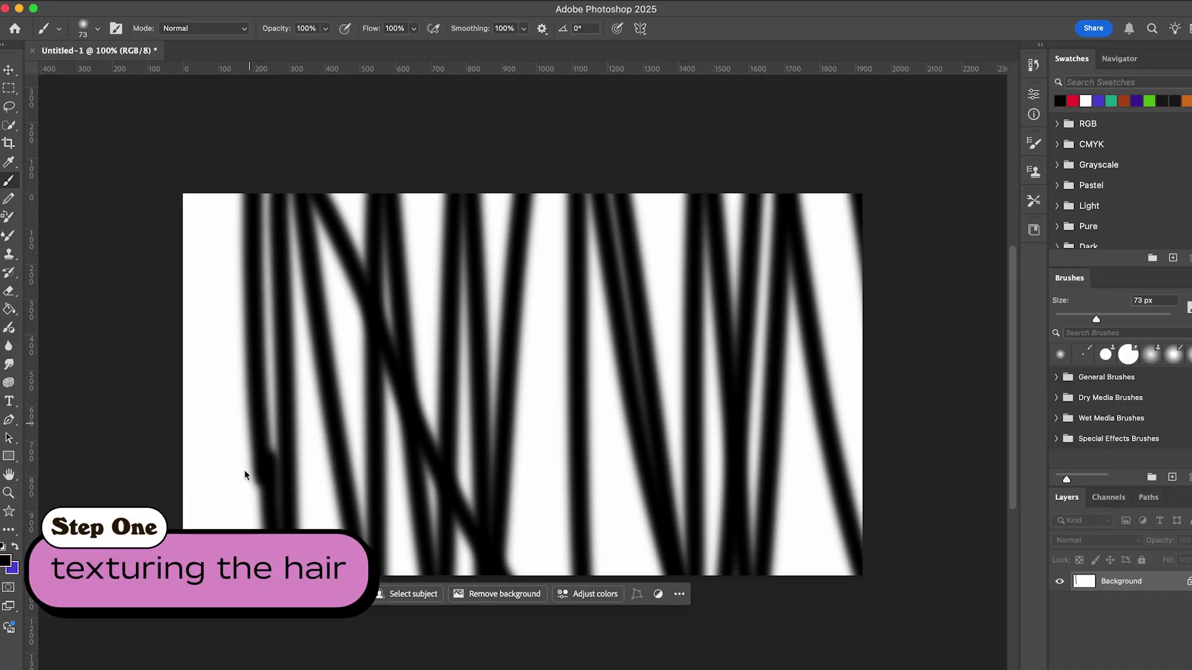
Step: Switch to Photoshop, duplicate the painted stroke layer, and apply a Gaussian Blur to Layer 1
right_click(1156, 619)
right_click(1121, 584)
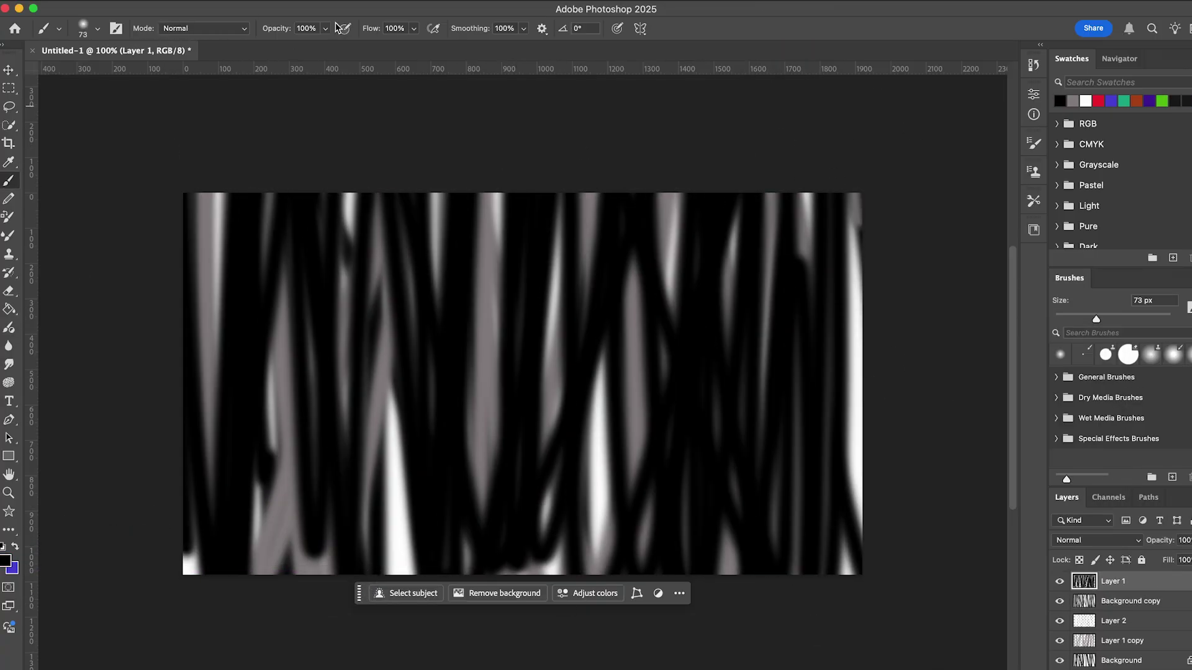
click(322, 4)
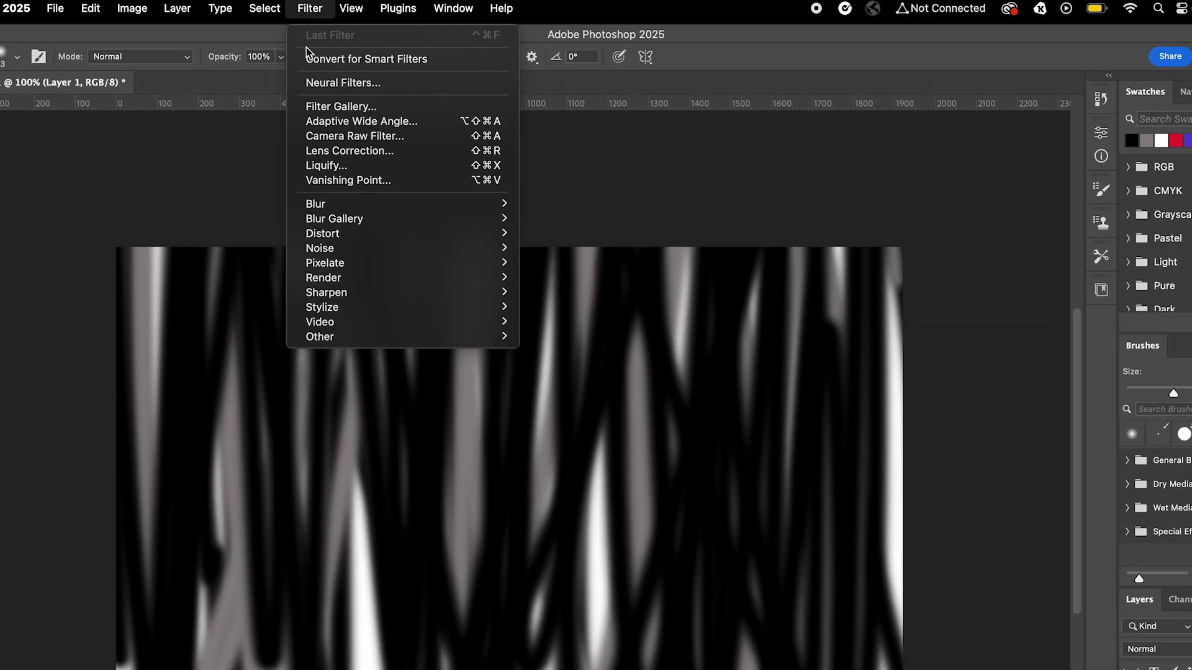
mouse_move(497, 202)
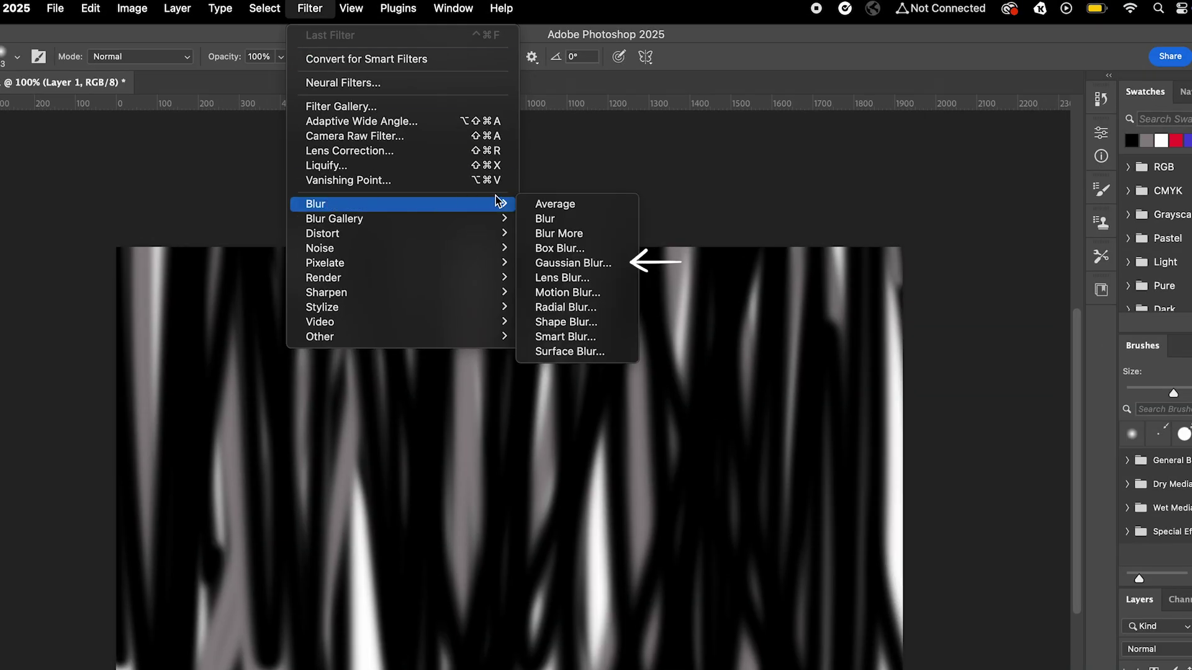
click(572, 263)
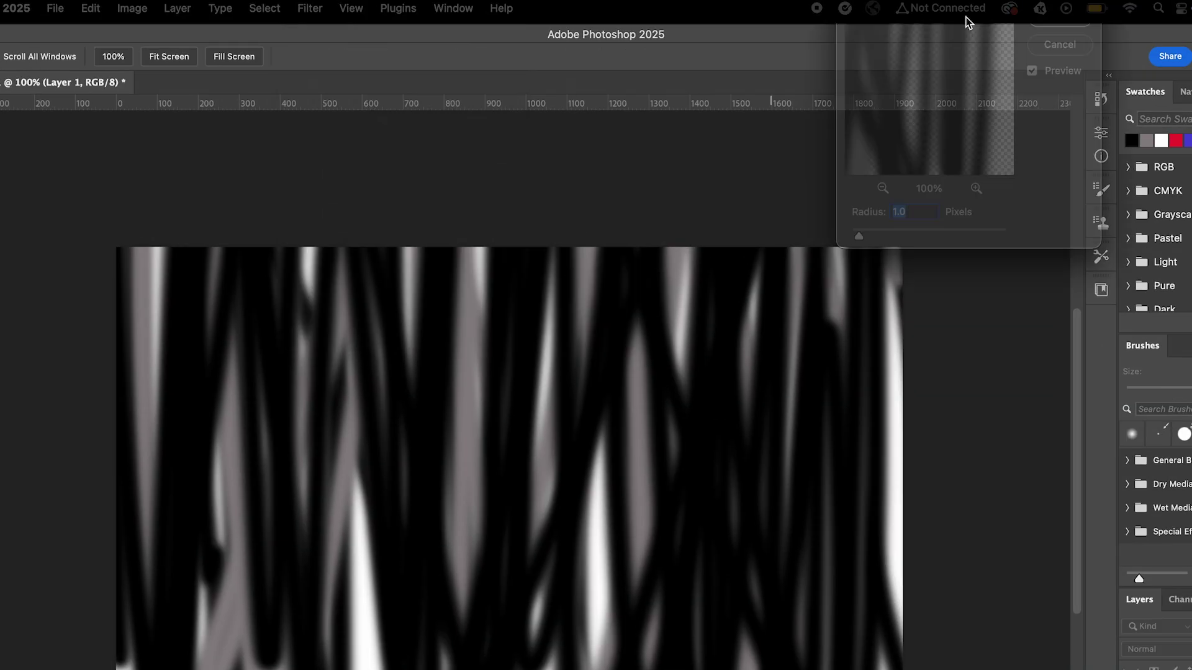
click(1049, 178)
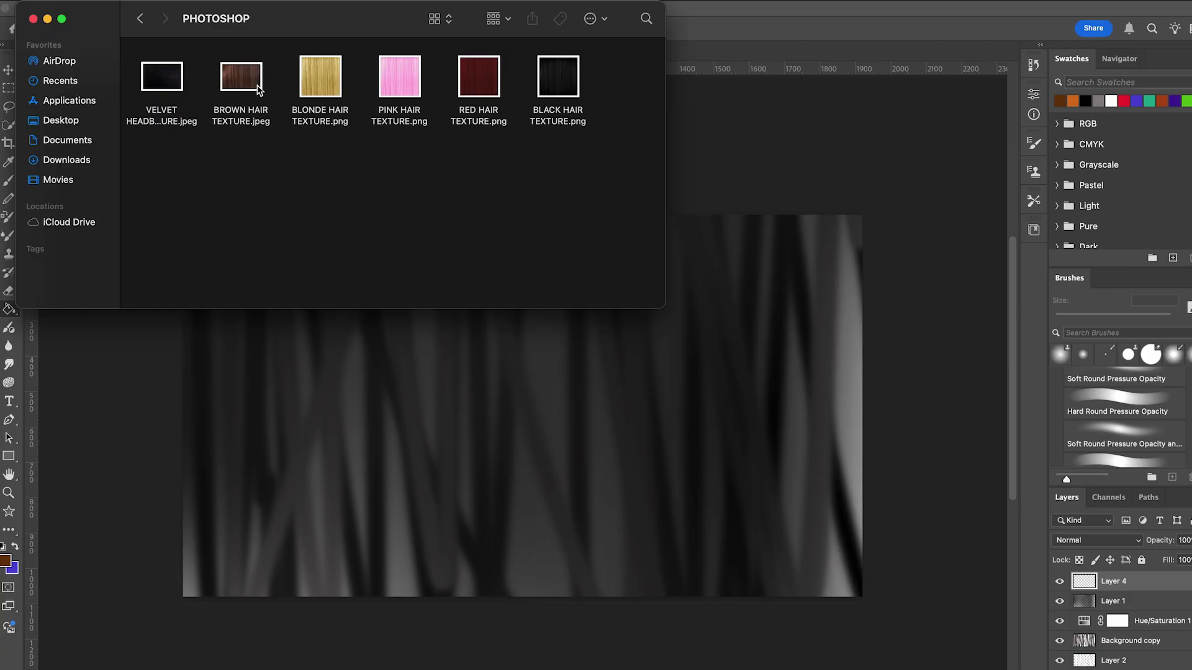
Step: Place BROWN HAIR TEXTURE.jpeg in the document, scale it from its centre to cover the canvas, and move Layer 1 above it
drag(253, 97, 427, 415)
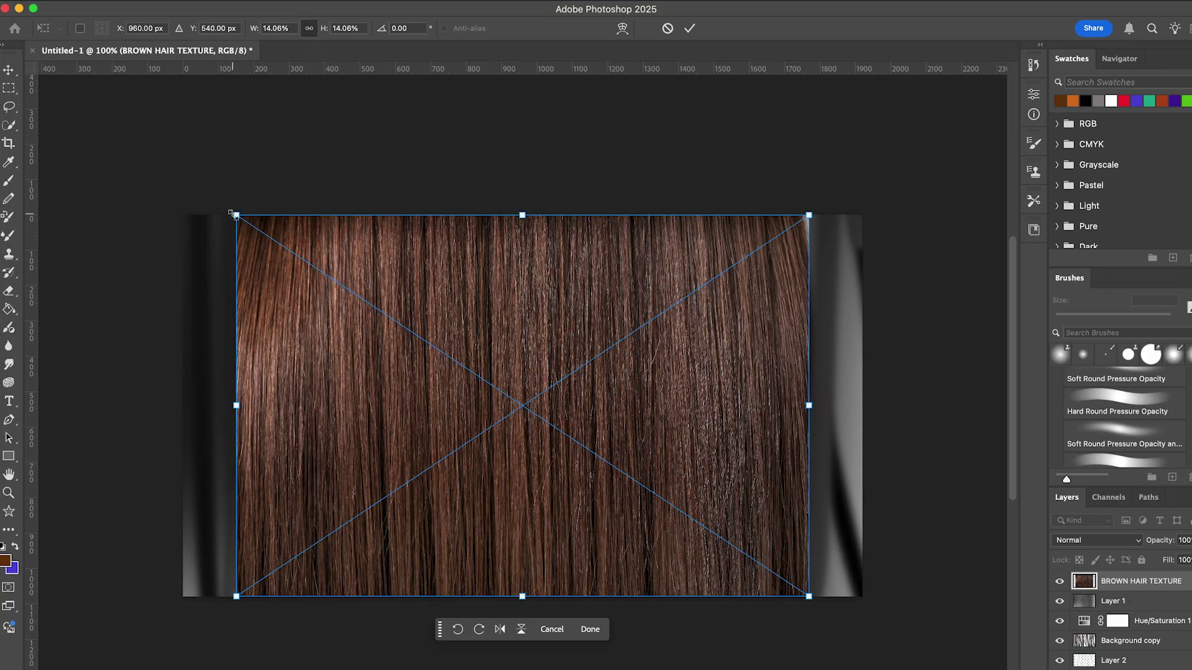
alt+drag(808, 594, 906, 602)
key(Return)
drag(1111, 601, 1137, 582)
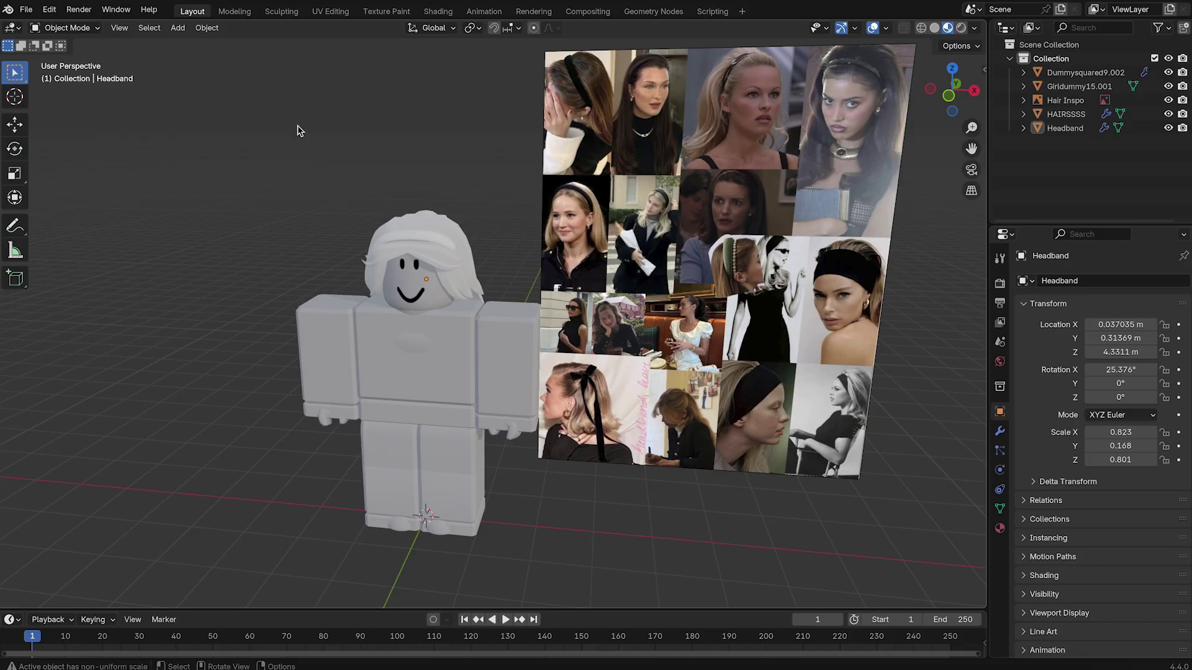
Step: Switch to Blender's Shading workspace and add an Image Texture node to the hair's material
click(436, 11)
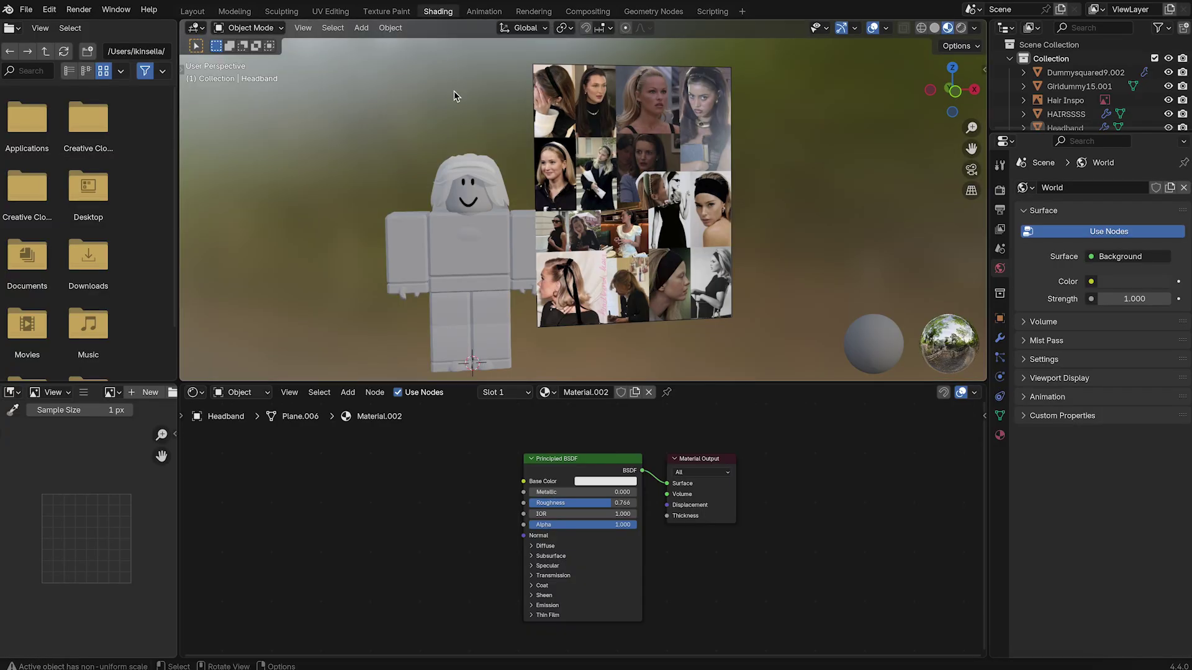
click(472, 163)
key(shift+a)
text(image)
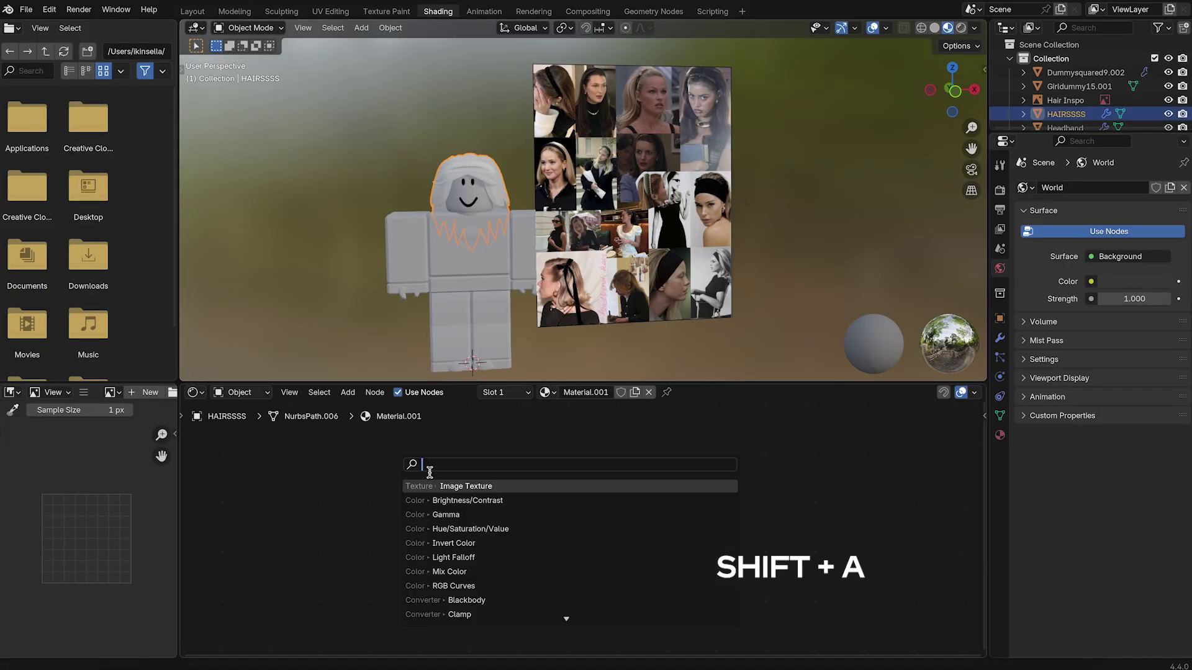
key(Return)
click(358, 456)
Step: Load BROWN HAIR TEXTURE.jpeg into the hair's image node and connect its Color output to the shader's Base Color
click(449, 499)
click(290, 353)
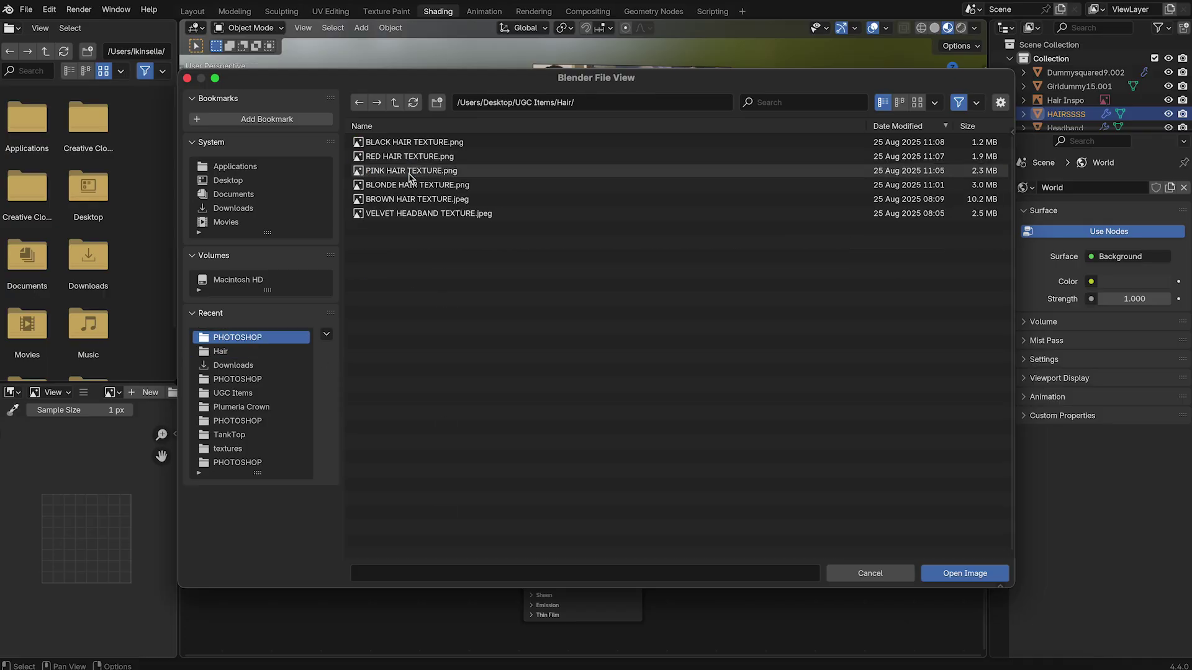
double_click(410, 198)
drag(477, 474, 522, 482)
Step: Rotate all of the hair's UVs a quarter turn over the brown texture and check the strands in the Shading workspace
scroll(465, 174, up, 3)
scroll(457, 167, up, 5)
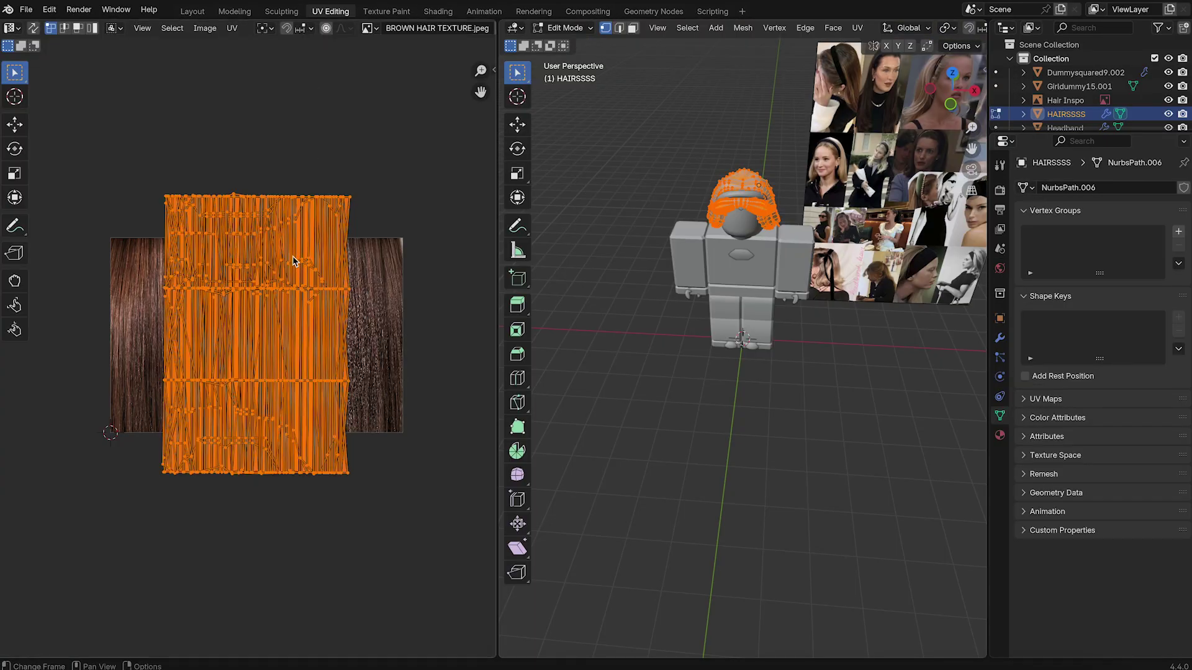
key(a)
key(r)
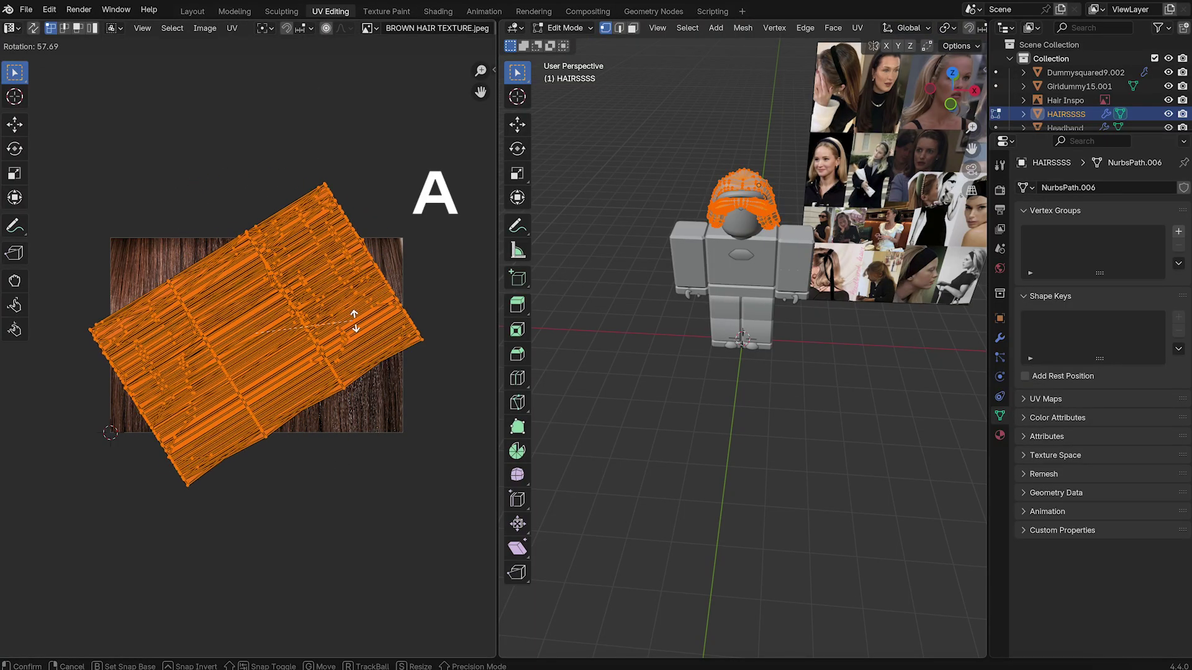
click(348, 380)
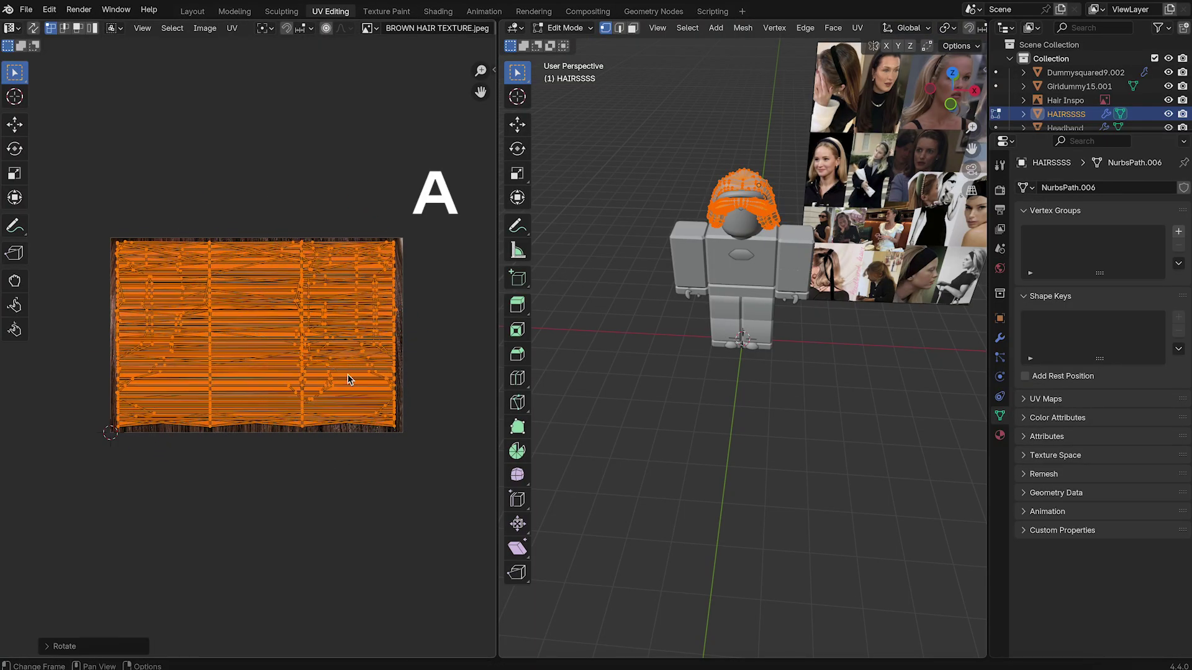
click(441, 12)
scroll(328, 206, up, 8)
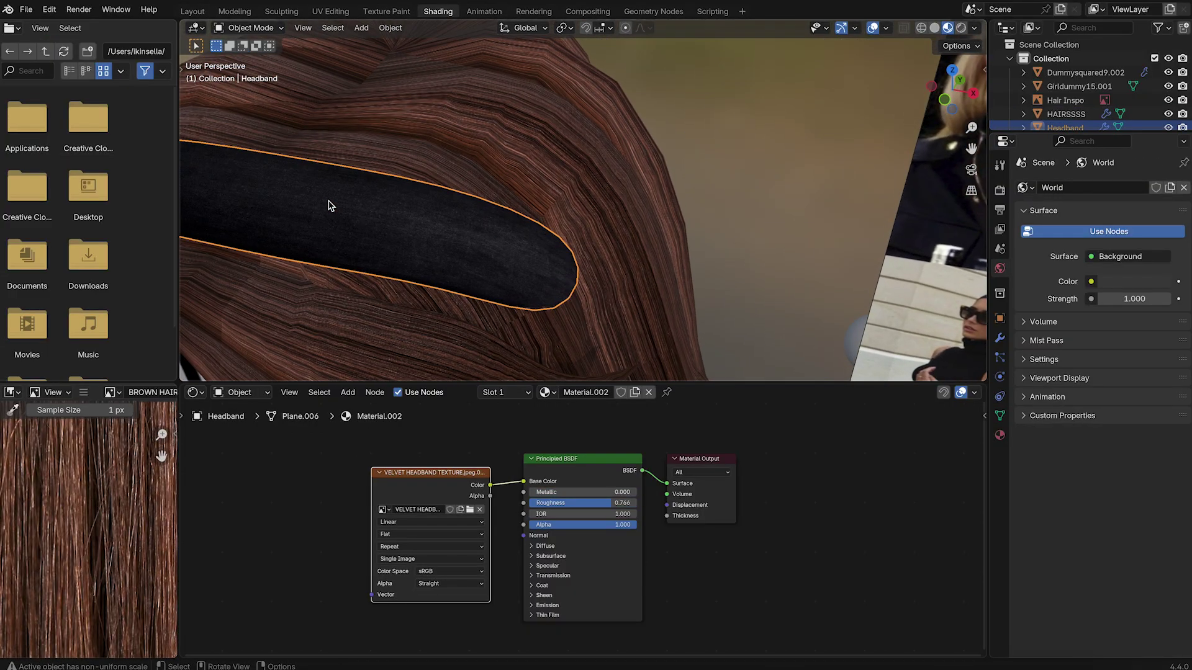
Step: Duplicate the textured hair with its headband beside the avatar and open the copied hair's material settings
scroll(330, 206, down, 2)
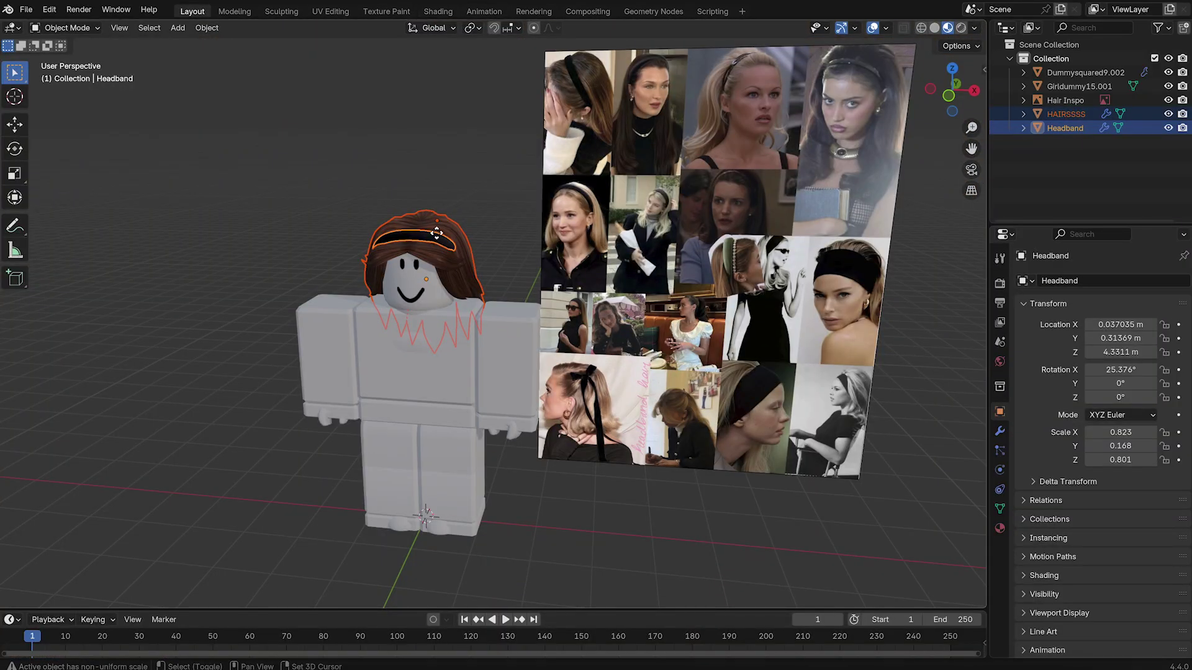
key(shift+d)
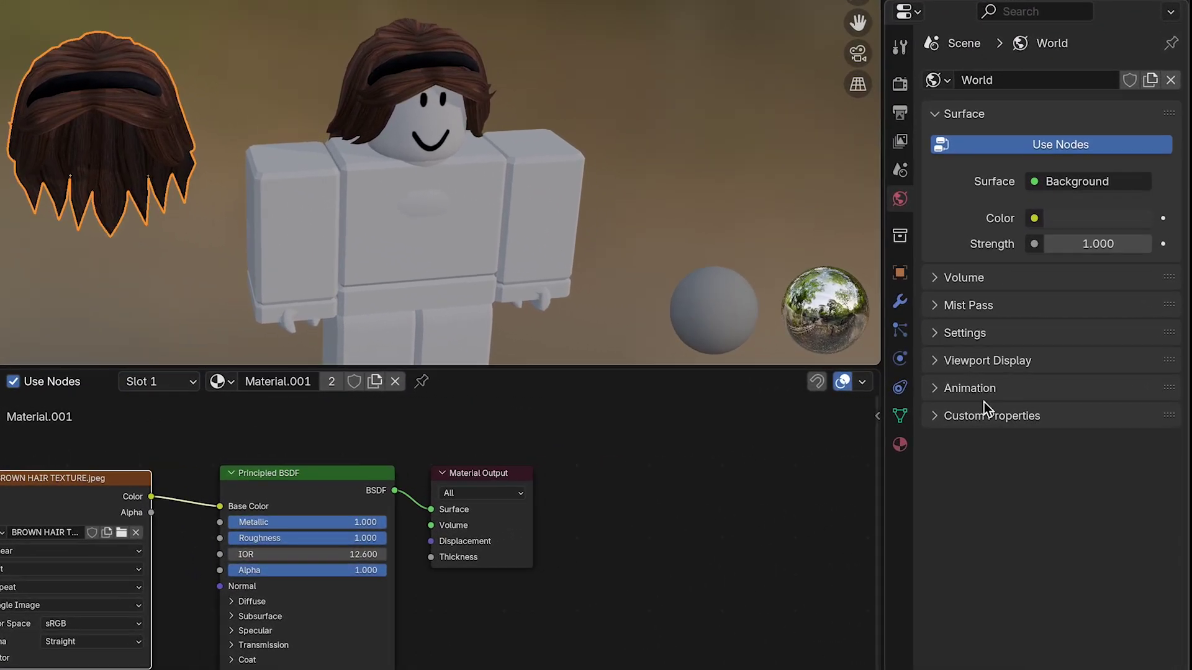
click(988, 436)
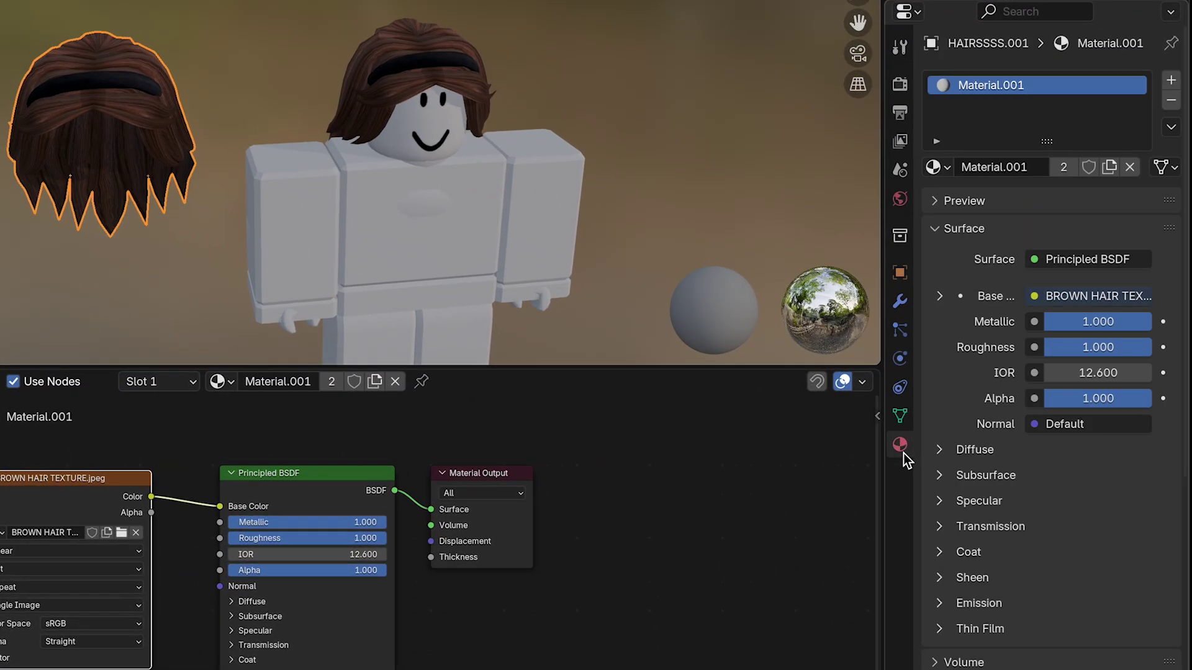
click(1057, 168)
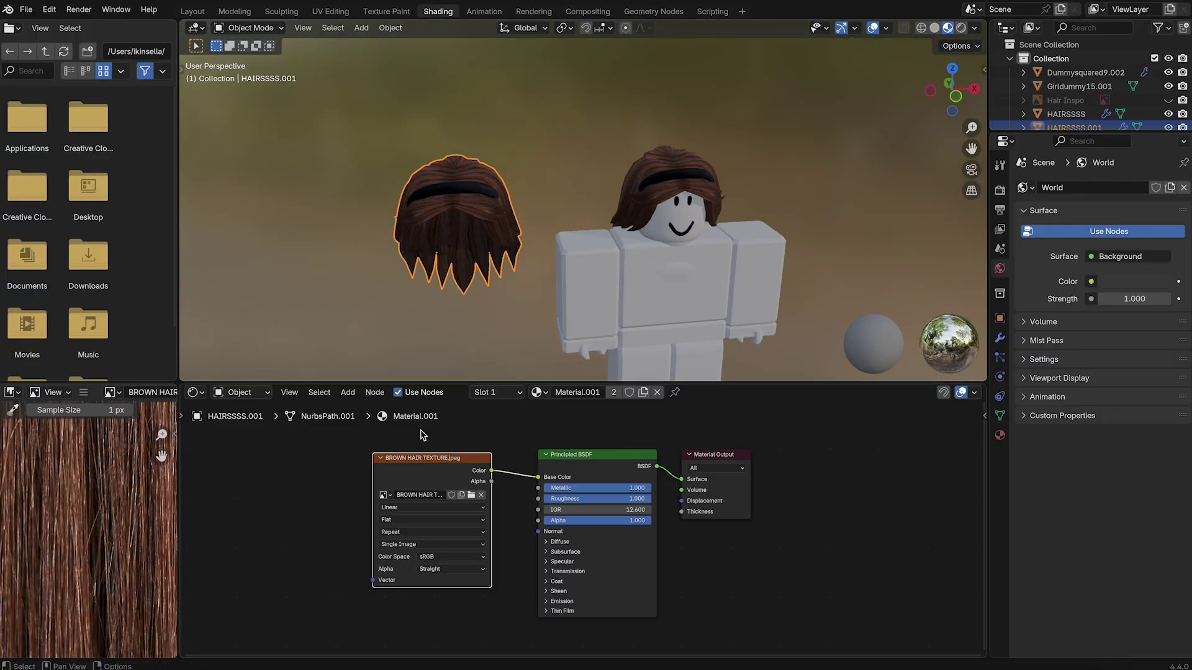
Step: Try to replace the brown image in the material shared by both hairs
click(483, 495)
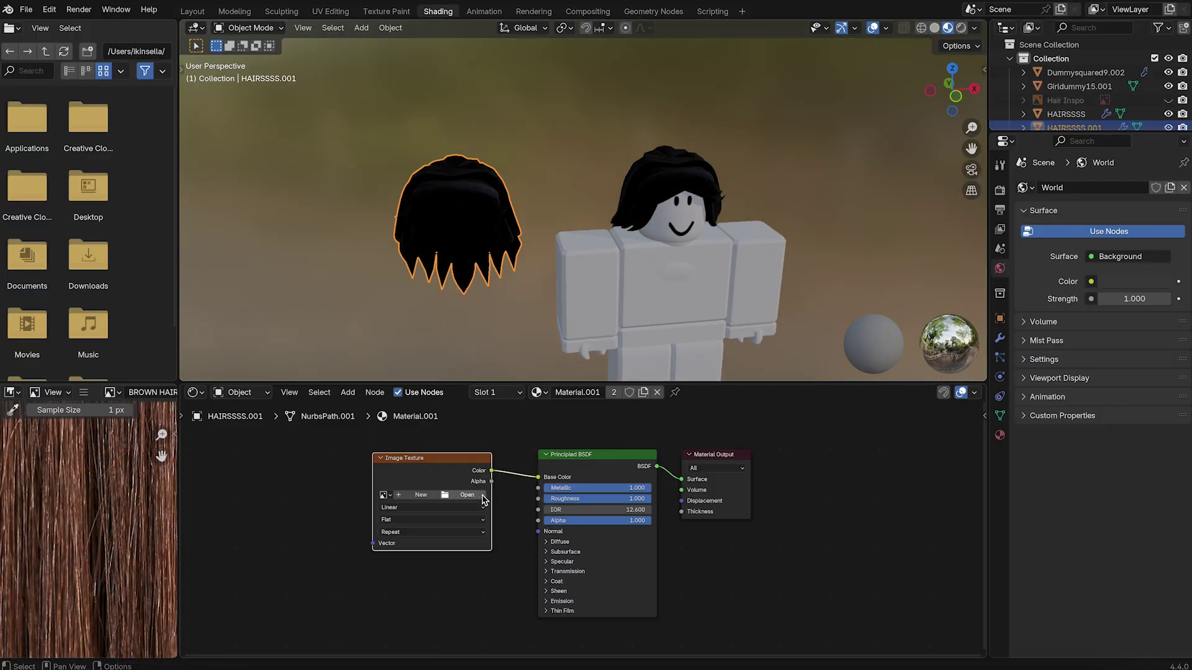
click(466, 494)
click(952, 579)
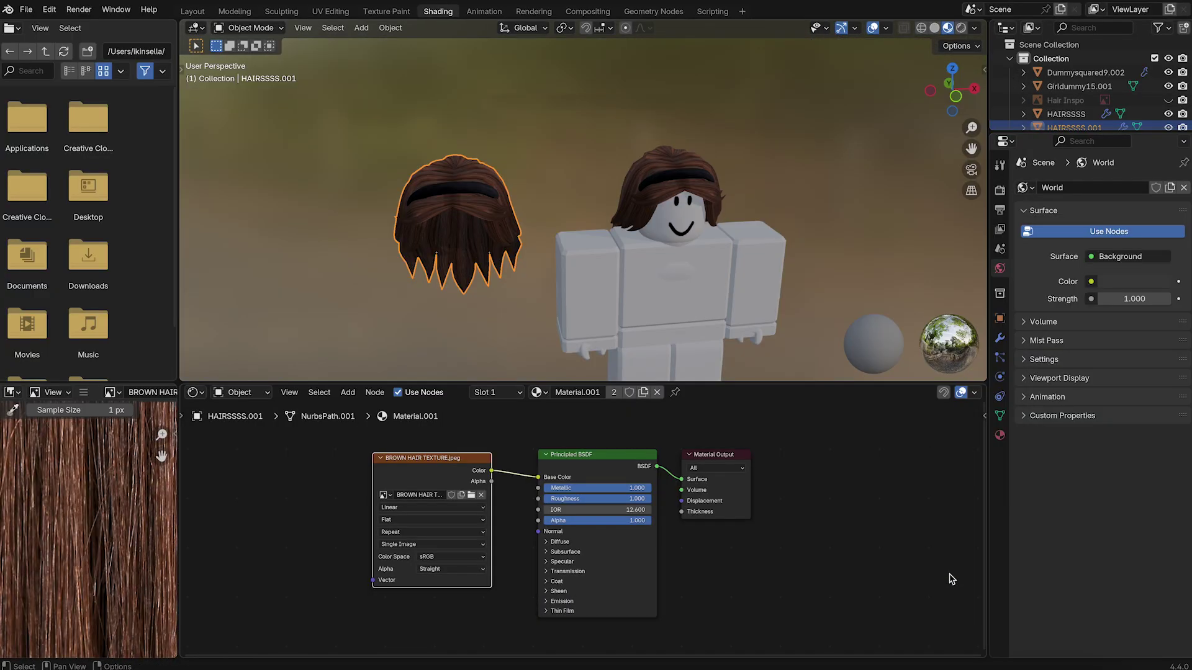
Step: Load BLONDE HAIR TEXTURE.png into the copied hair's own material and duplicate the blonde hair to its side
click(1000, 436)
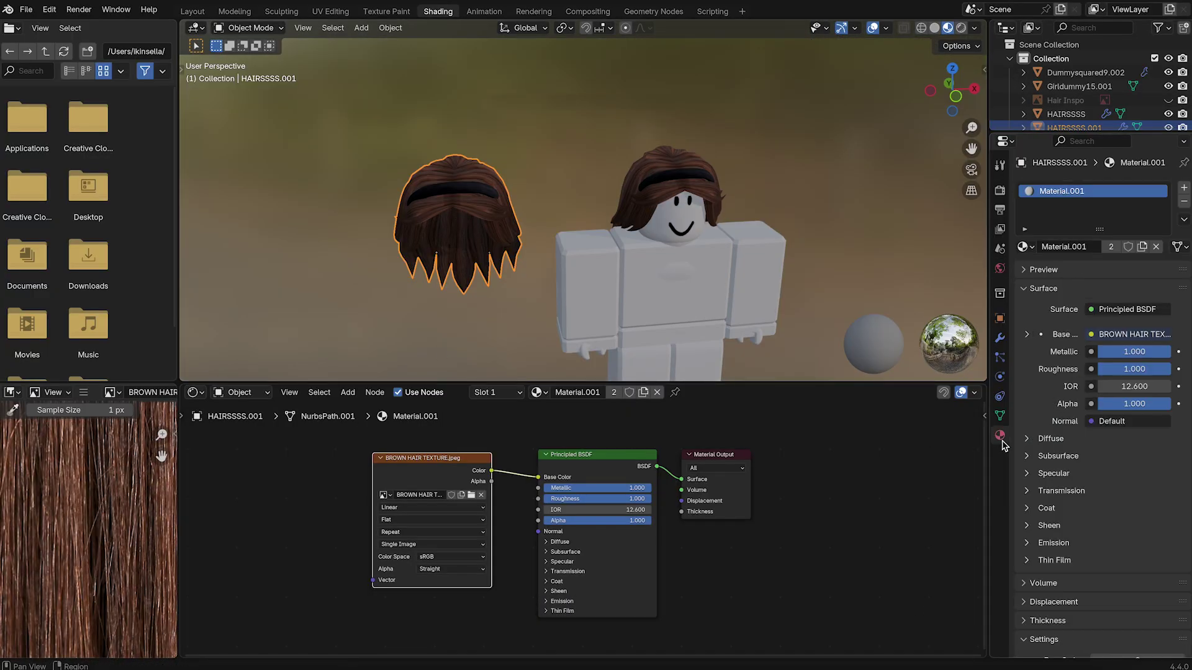
click(472, 499)
key(shift+d)
click(312, 242)
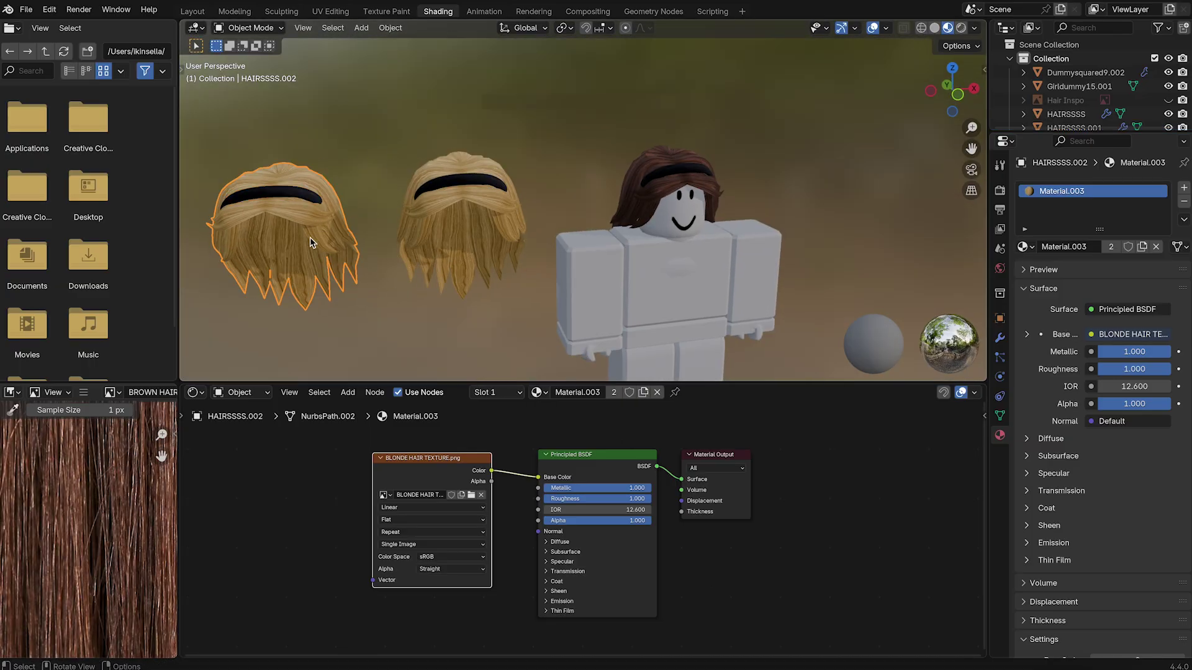
Step: Assign RED HAIR TEXTURE.png to the first hair copy and BLONDE HAIR TEXTURE.png to the second copy's own material
click(471, 495)
click(513, 155)
click(962, 573)
click(471, 495)
click(946, 572)
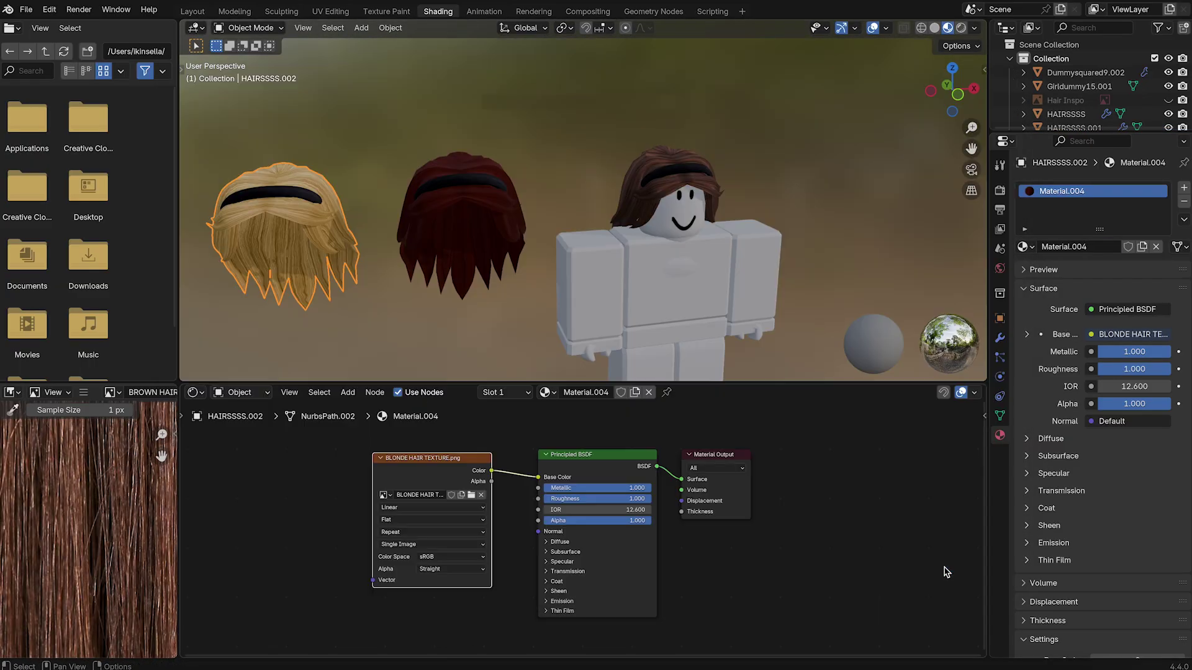
Step: Duplicate the blonde hair to its side, give the copy its own material, and load BLACK HAIR TEXTURE.png into it
shift+middle_drag(345, 272, 517, 253)
key(shift+d)
click(317, 180)
click(635, 393)
click(471, 494)
click(414, 142)
click(946, 573)
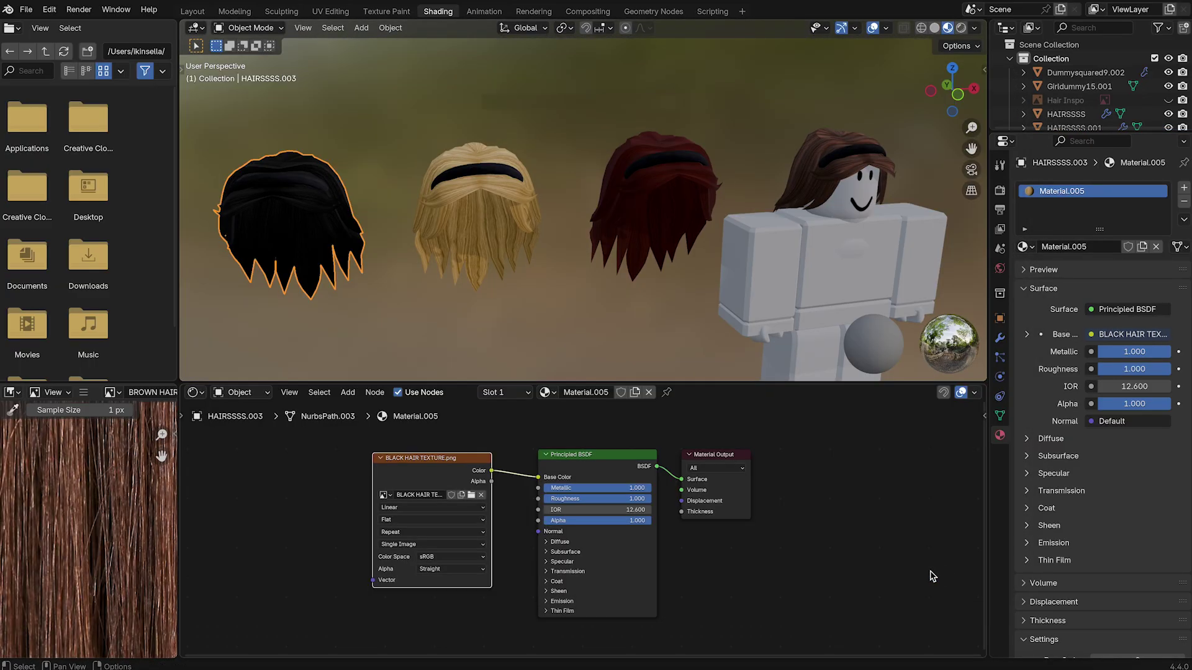
Step: Duplicate the black hair to its side, give the copy its own material, and load PINK HAIR TEXTURE.png into it
scroll(583, 210, down, 2)
key(shift+d)
click(260, 224)
click(634, 393)
click(471, 495)
click(397, 170)
click(956, 573)
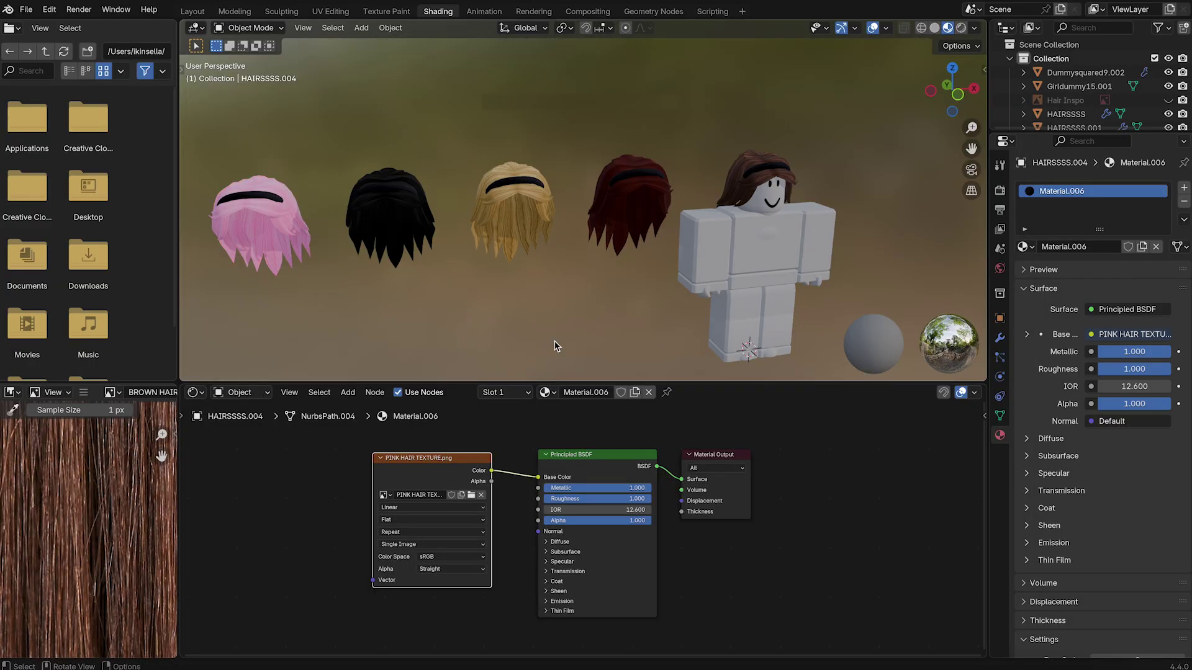
Step: Examine the row of coloured hair variants in the Layout workspace
click(192, 11)
scroll(339, 256, down, 6)
middle_drag(351, 287, 352, 286)
scroll(500, 329, up, 6)
middle_drag(497, 329, 500, 331)
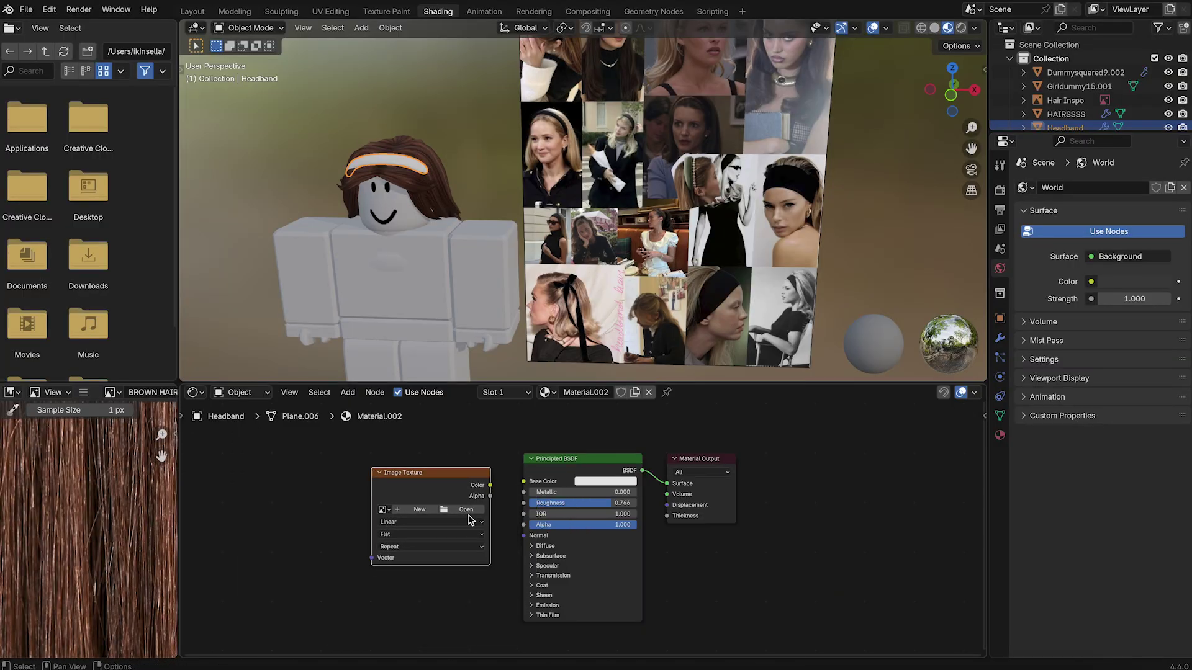
Step: Load VELVET HEADBAND TEXTURE.jpeg into the headband's image node and connect its Color output to the shader's Base Color
click(467, 511)
click(399, 213)
click(975, 572)
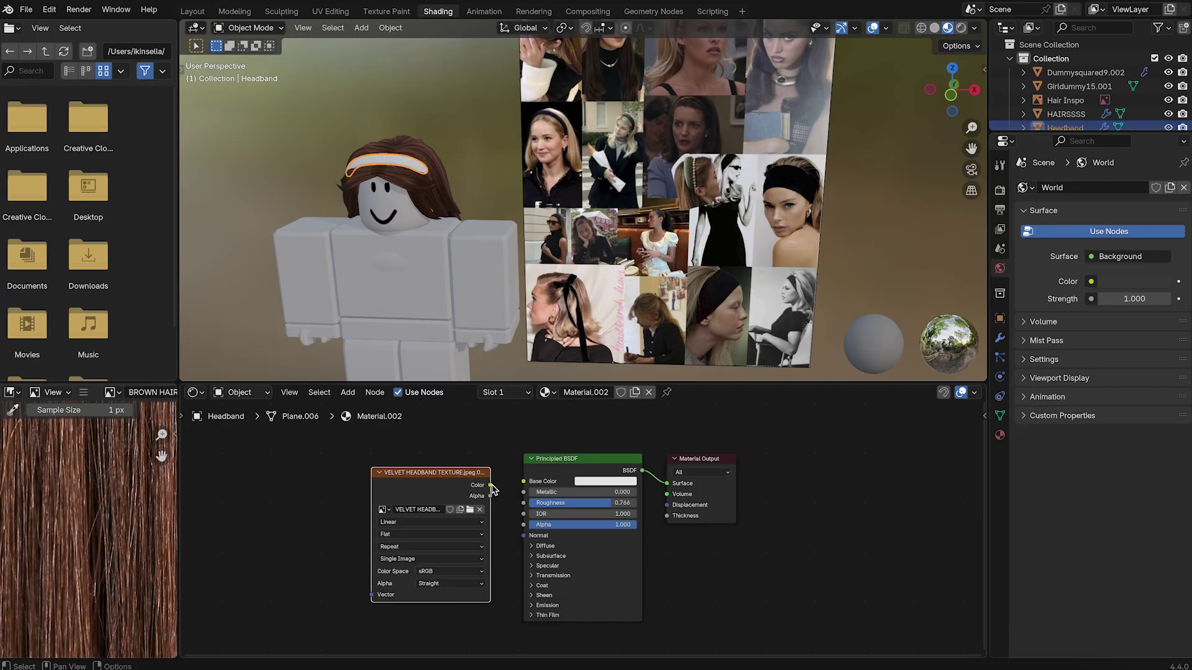
scroll(396, 171, up, 5)
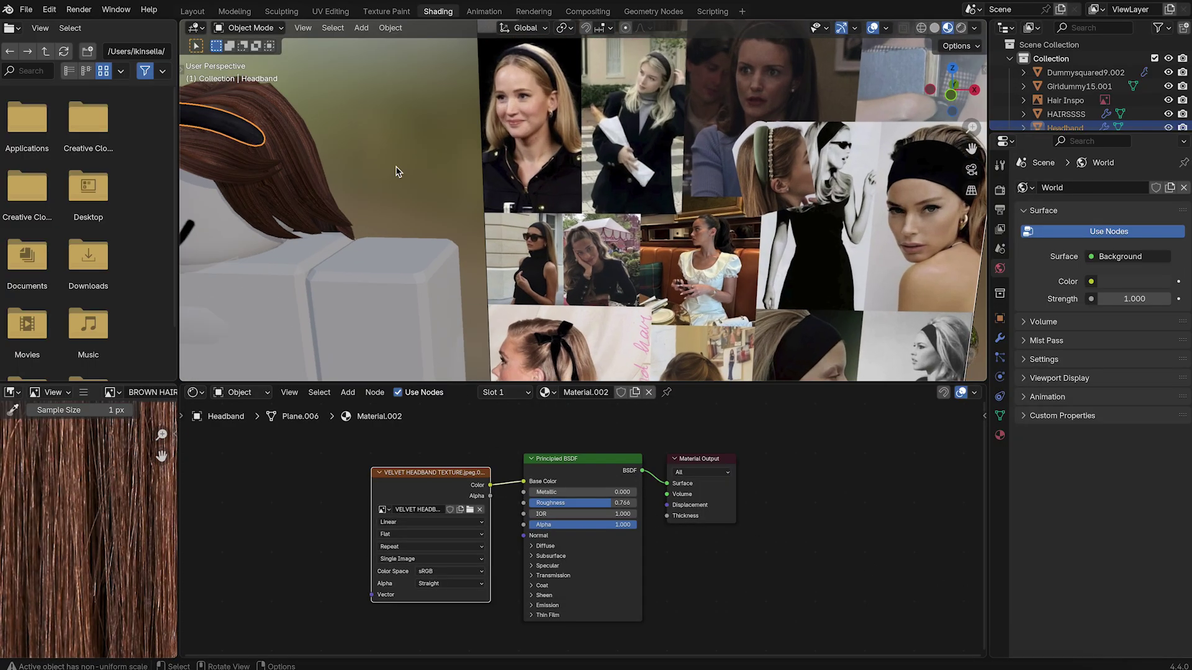
scroll(395, 171, left, 6)
shift+scroll(395, 172, up, 4)
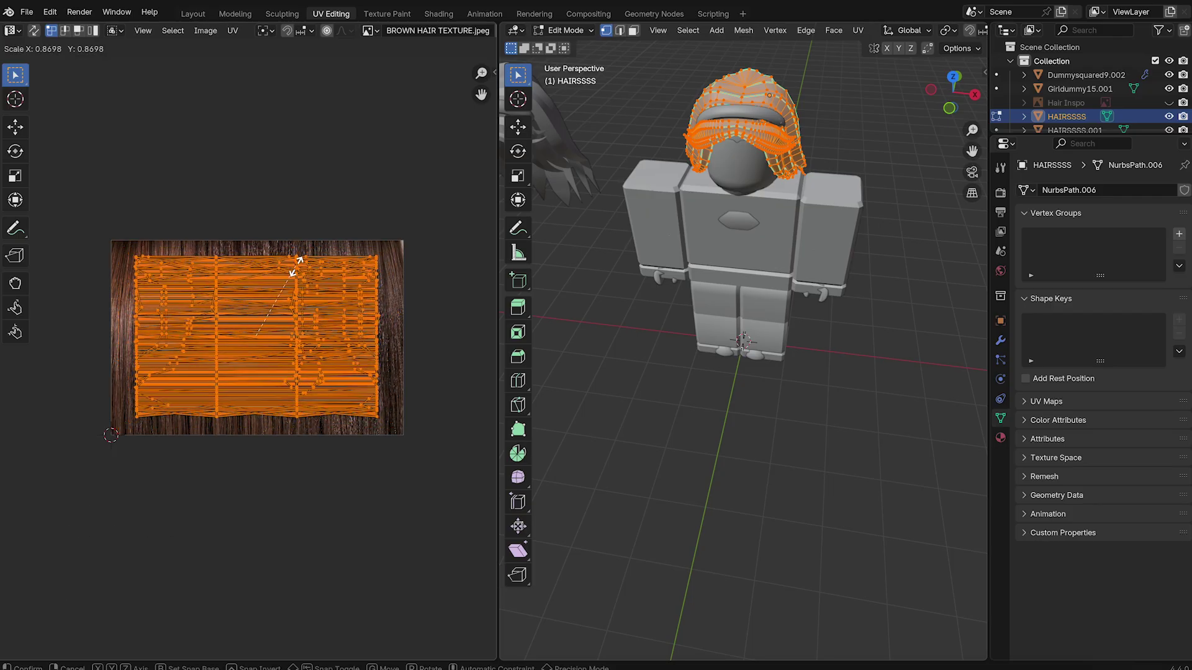
Step: Scale the hair UVs to about 0.87 and move them into the upper-left corner of the brown hair texture
click(296, 266)
key(g)
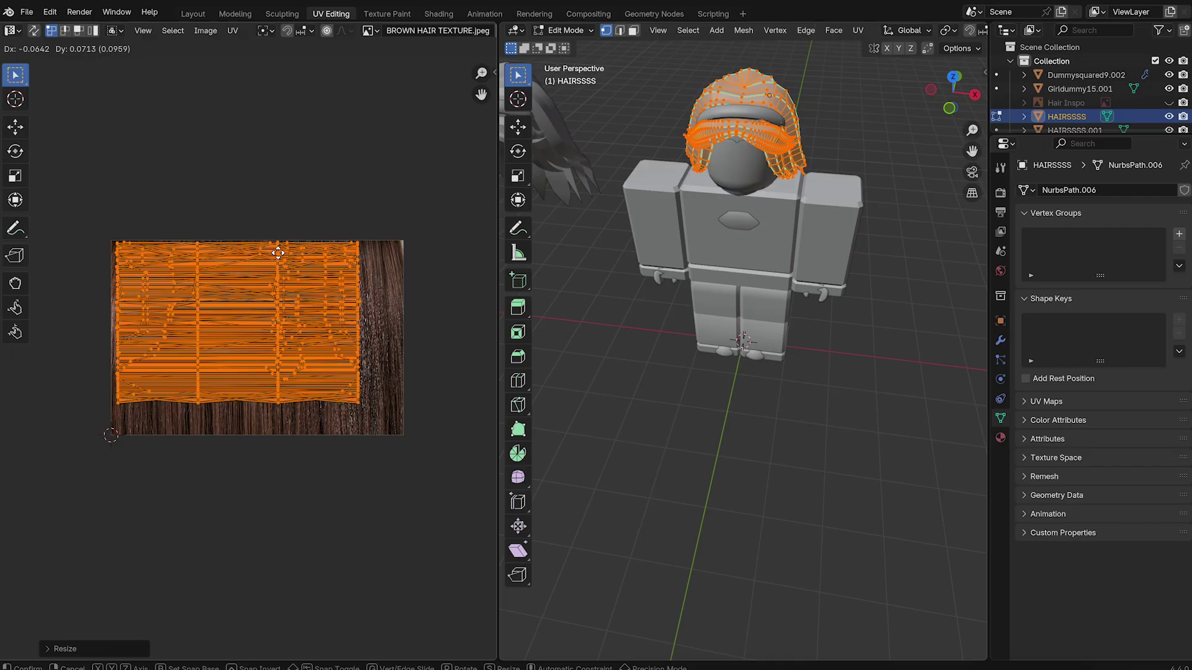
click(278, 252)
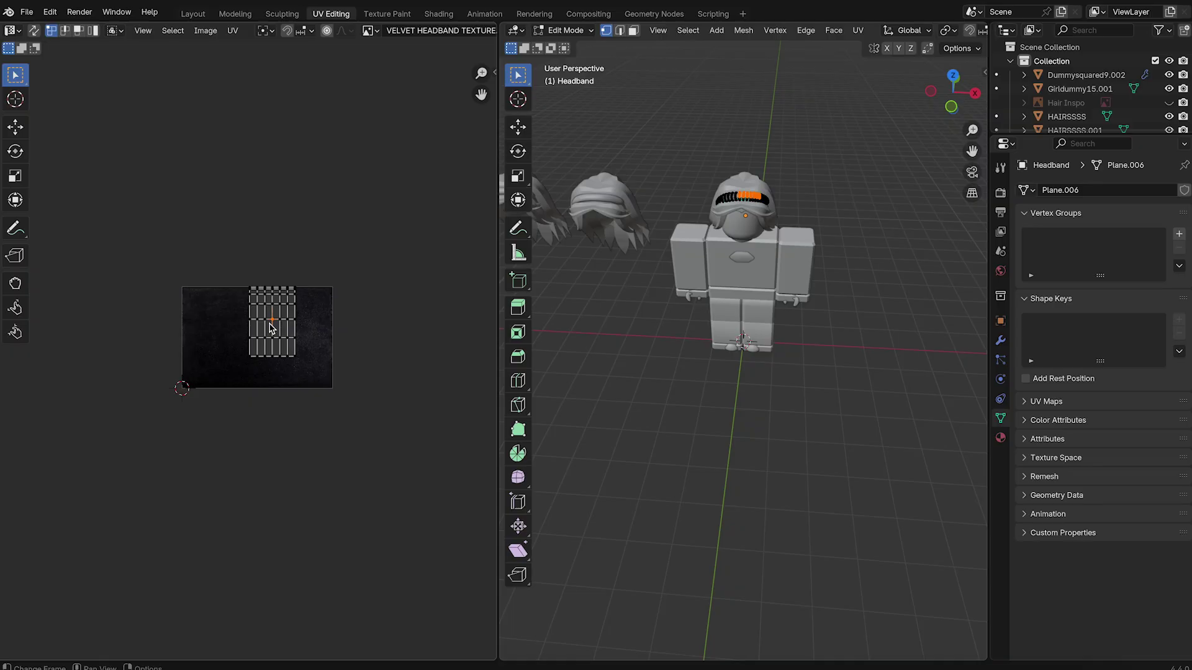
Step: Scale all the headband UVs to about 0.23 and move them to the lower-right corner of the velvet texture
key(a)
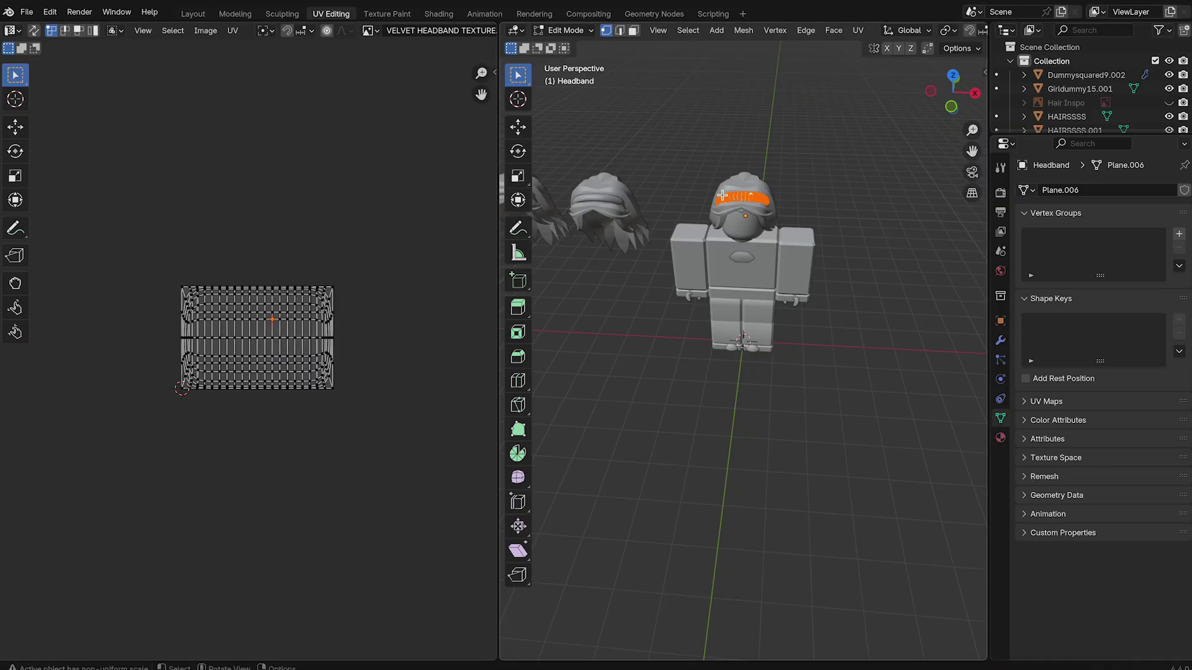
drag(155, 268, 362, 418)
key(s)
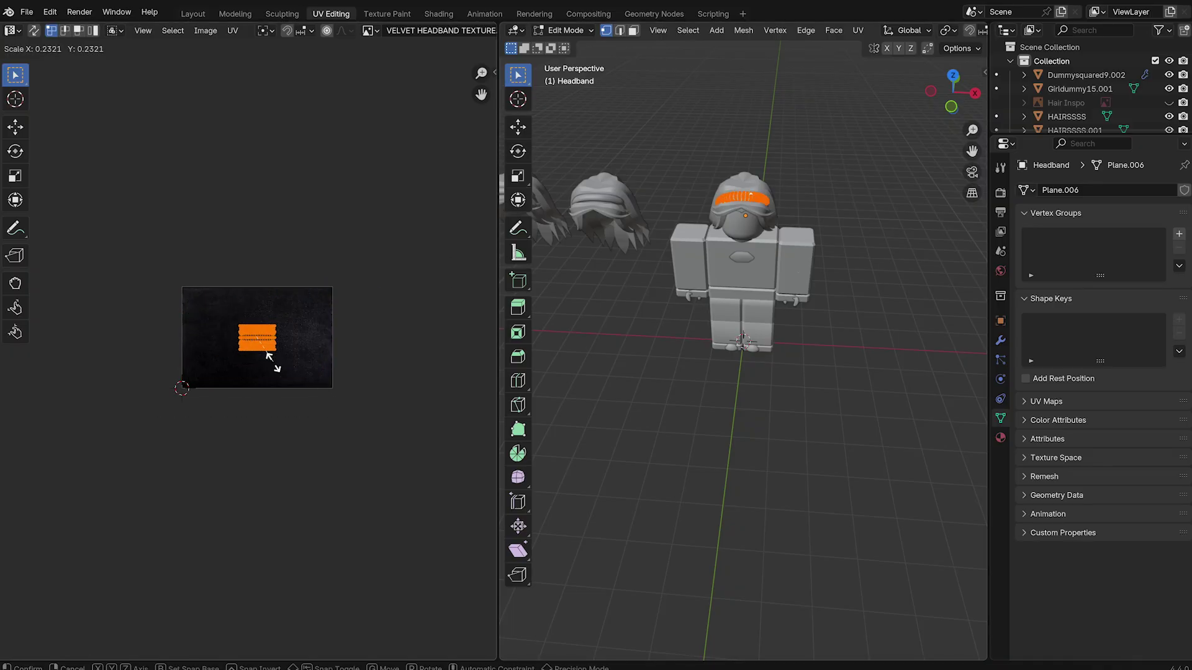
click(274, 364)
key(g)
click(324, 396)
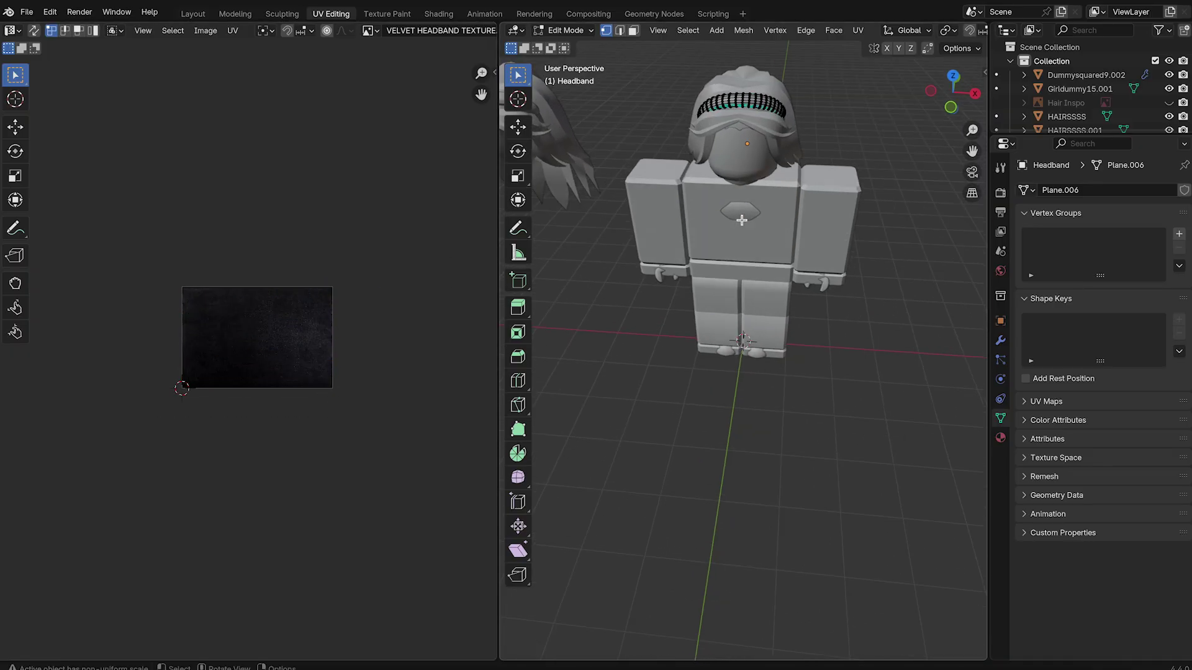
click(427, 500)
scroll(427, 499, down, 2)
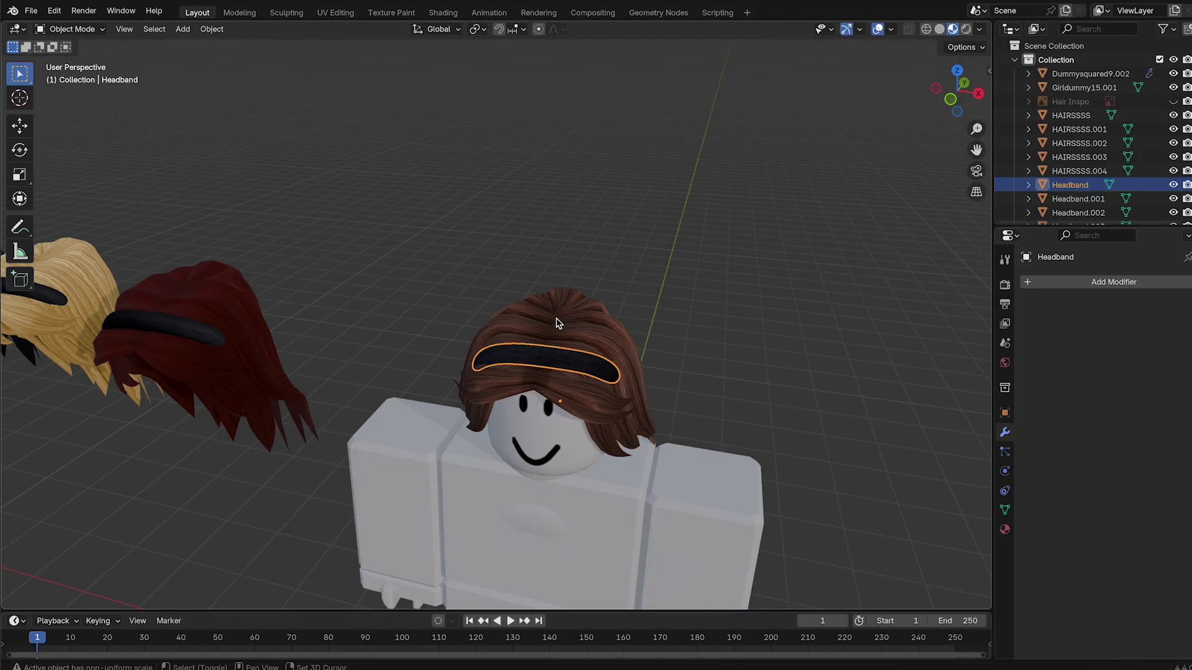
Step: Join the brown hair and its headband on the dummy into one object, keeping HAIRSSSS as the active object
shift+click(556, 322)
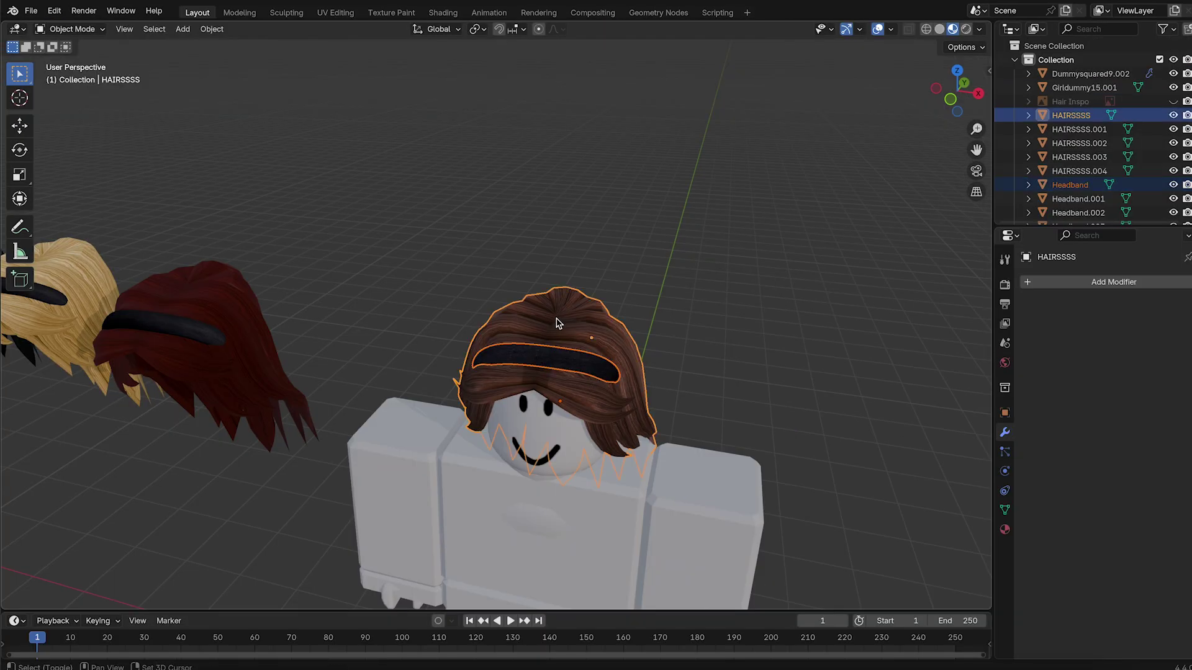
right_click(556, 322)
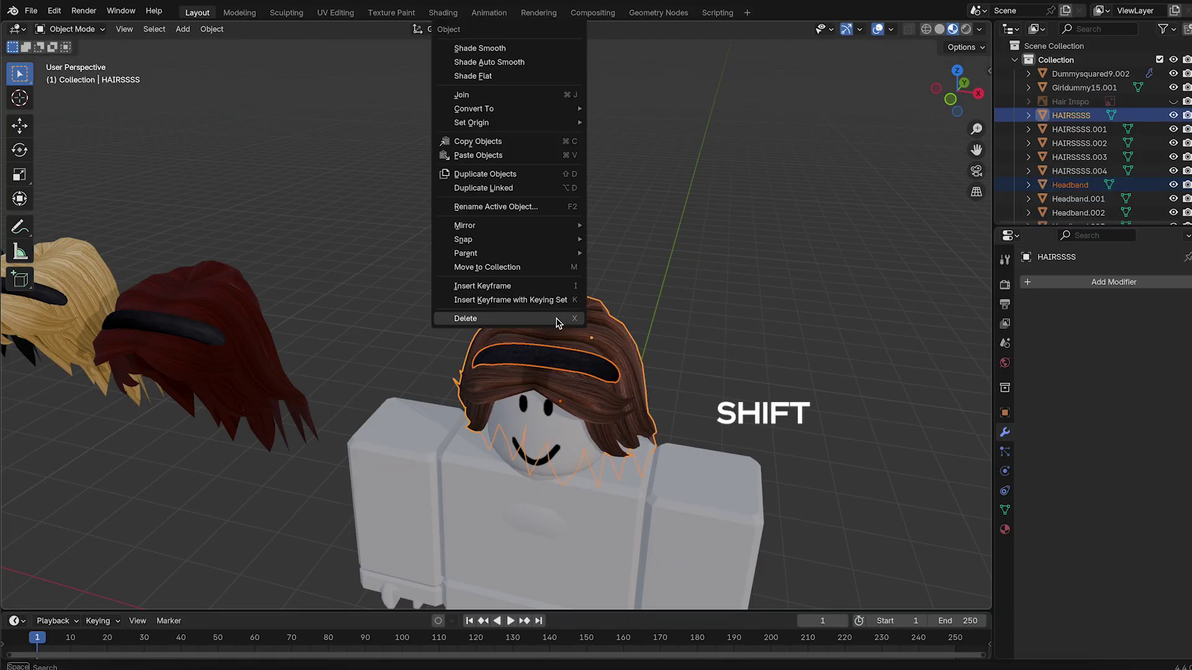
click(555, 100)
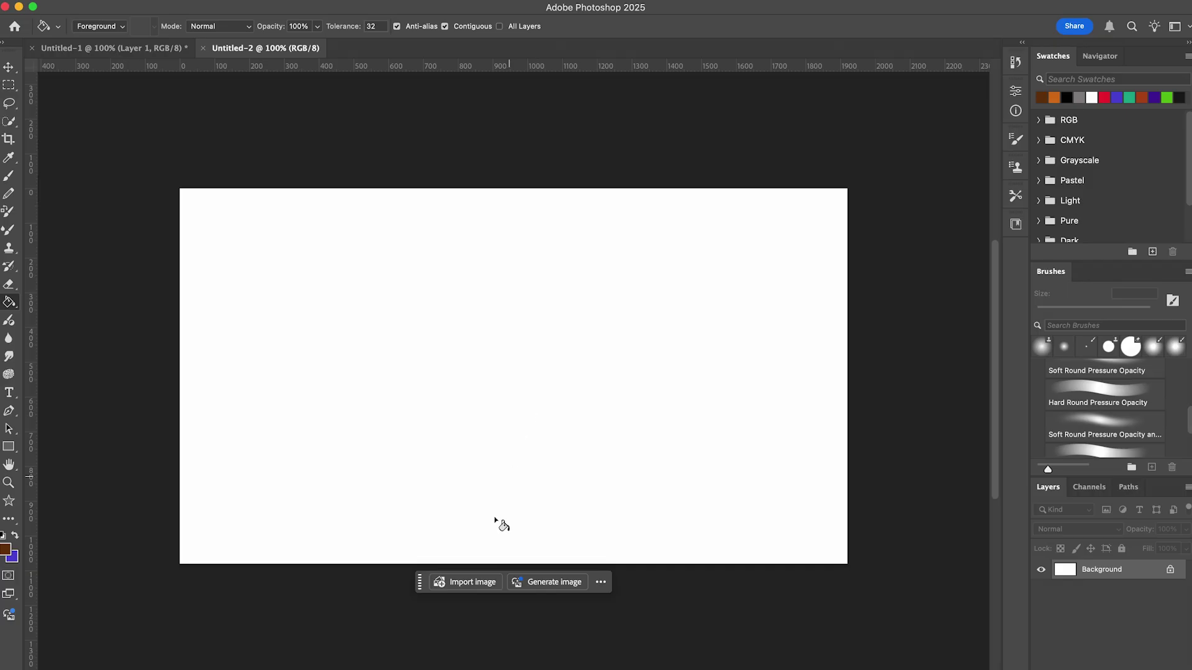
Step: In Photoshop, place HAIRSSSS layout.png into the blank Untitled-2 document
click(480, 584)
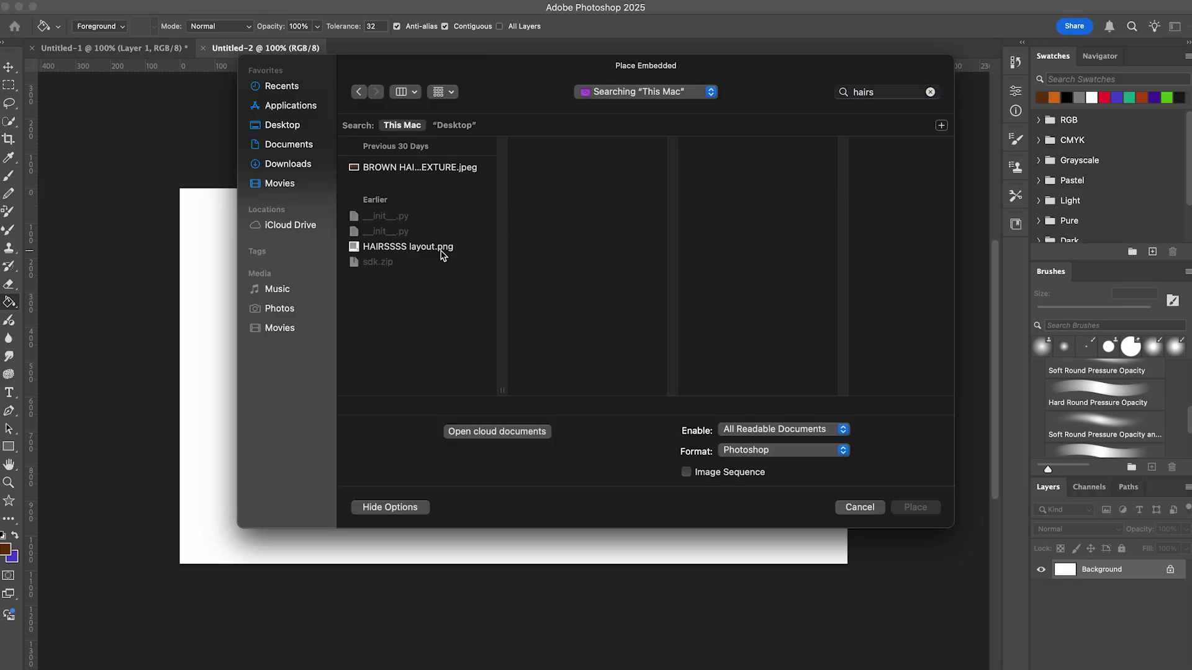
click(443, 246)
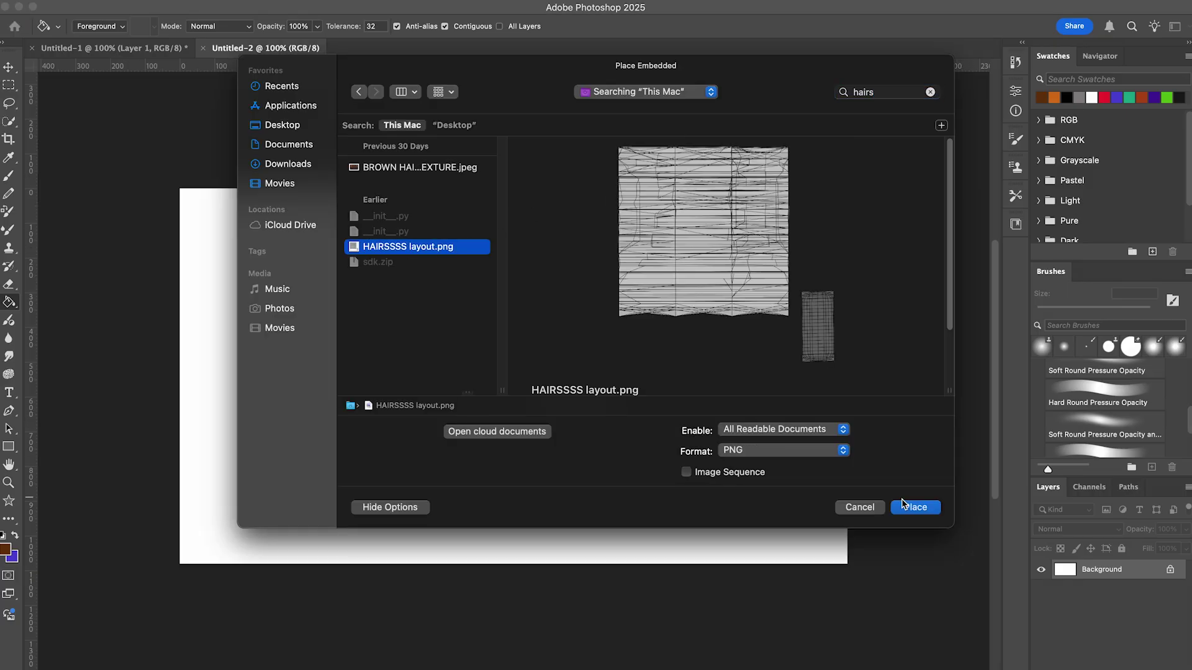
click(909, 507)
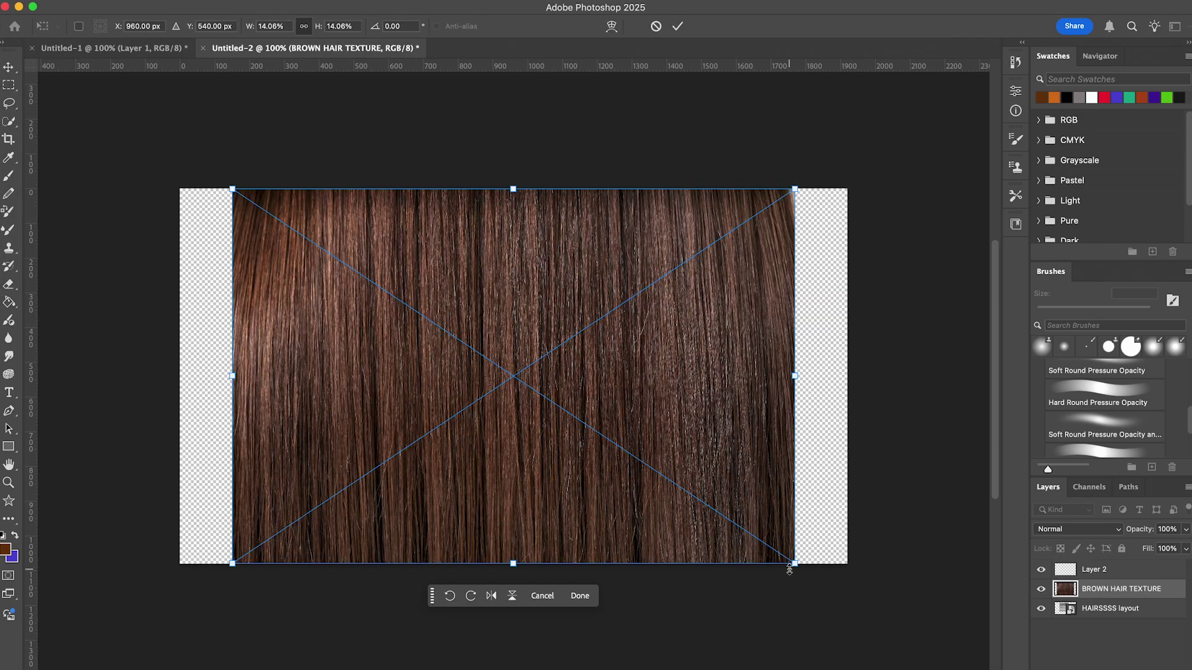
Step: Scale the brown hair texture to about 10.9% over the hair UV layout and shrink the velvet texture over the headband layout
drag(682, 472, 654, 375)
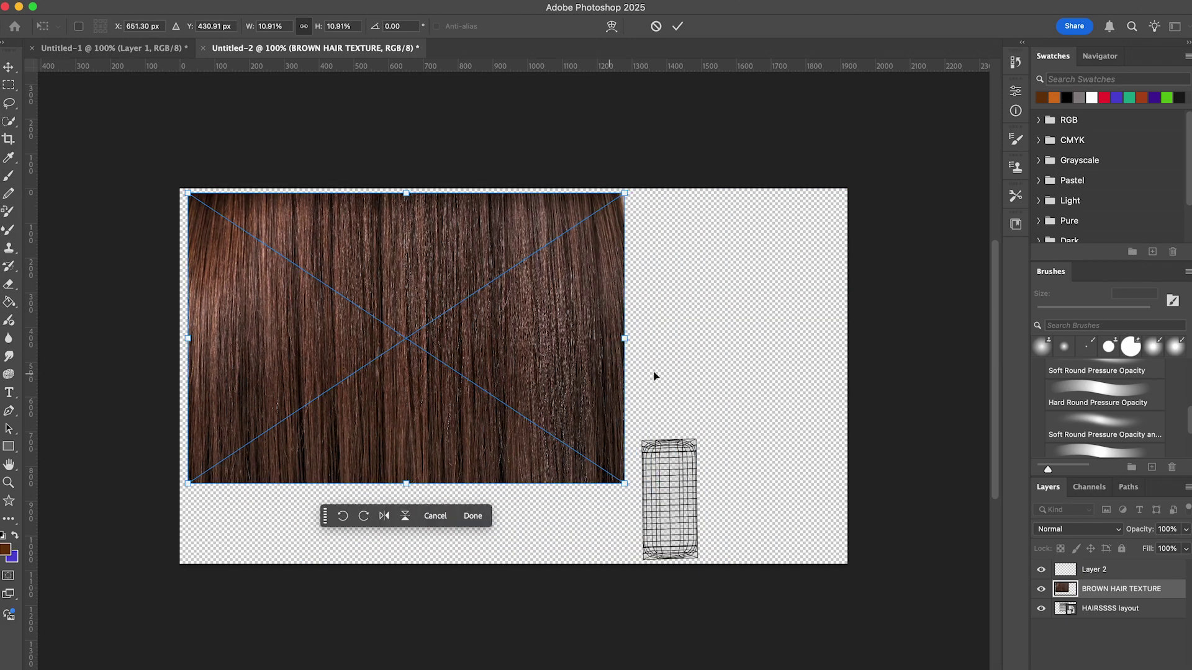
key(Return)
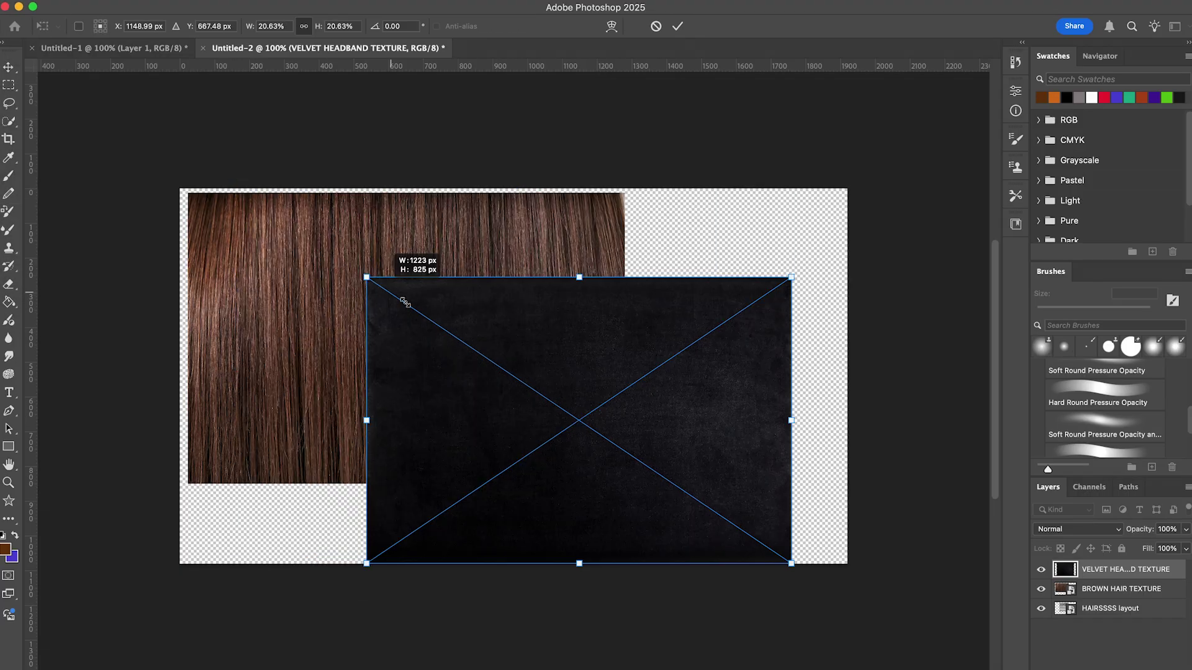
drag(370, 280, 641, 444)
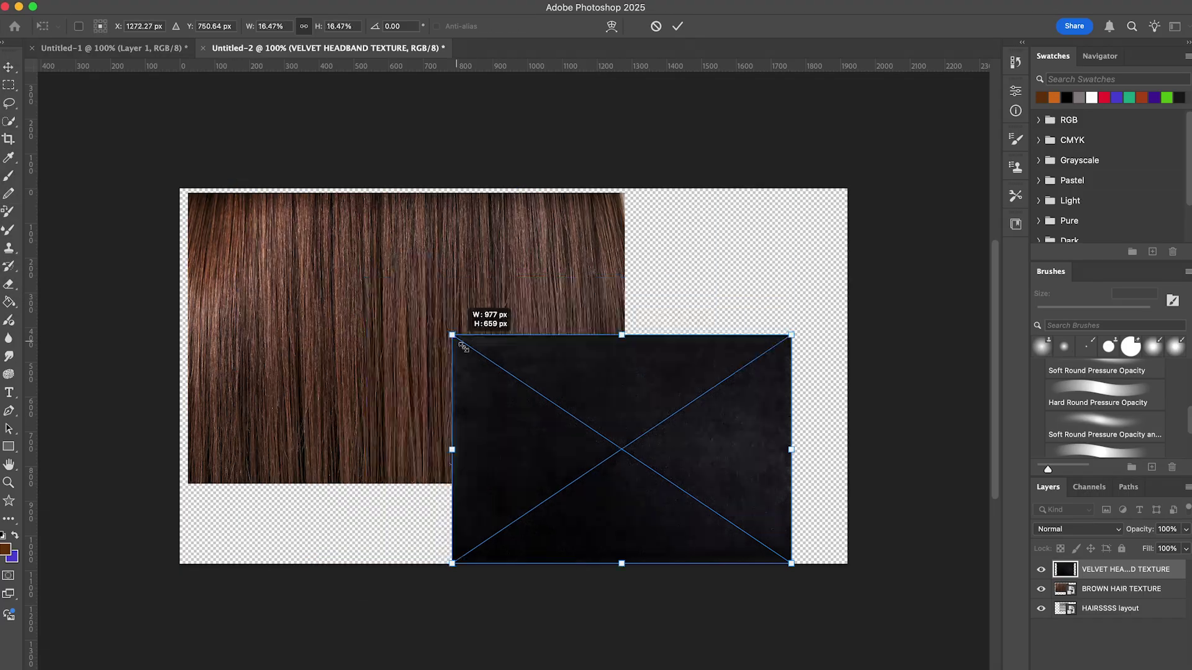
click(685, 596)
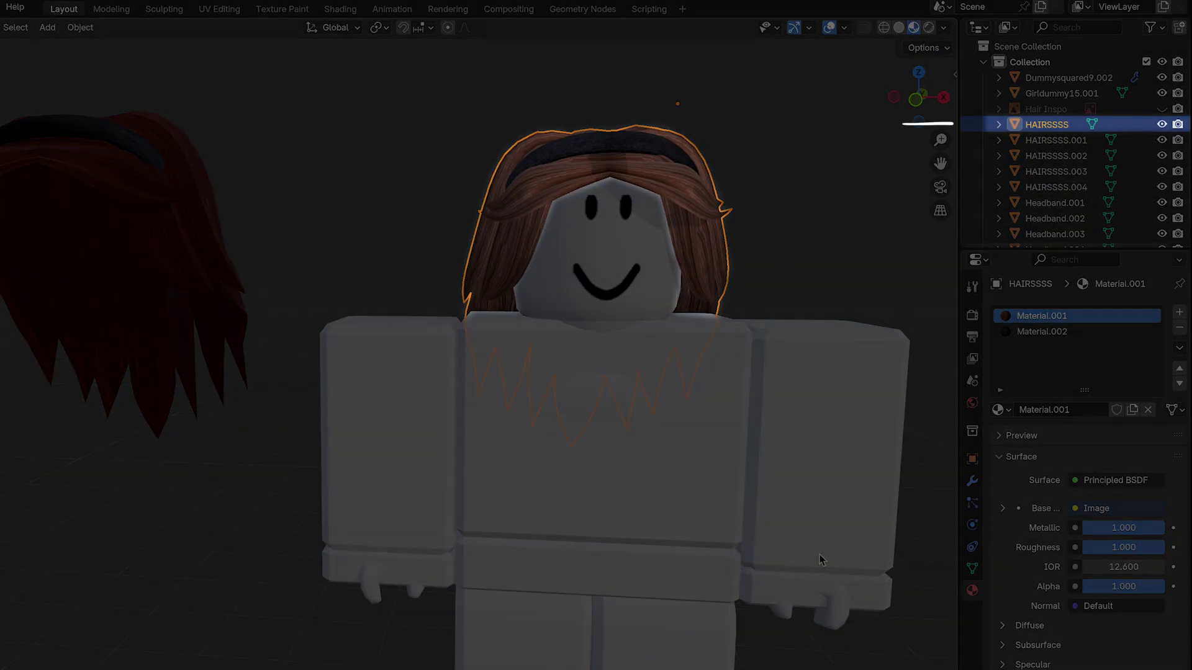
Step: In Blender, replace both materials of the joined hair with one new material using an Image Texture as Base Color
click(1179, 329)
click(1178, 329)
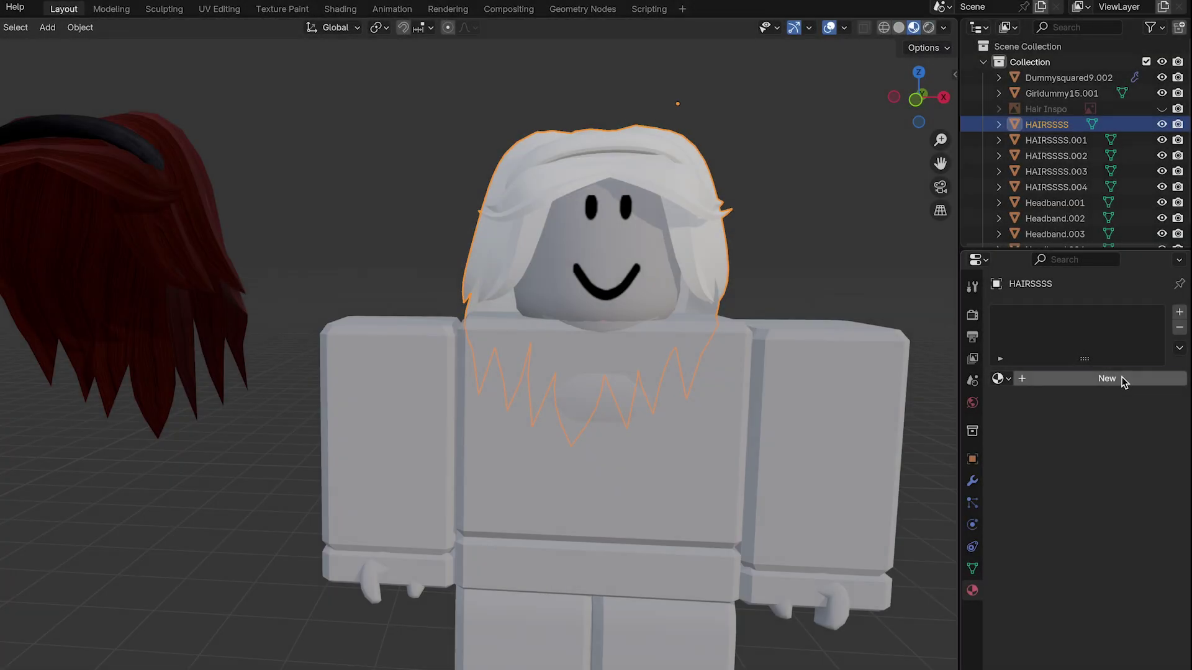
click(1124, 382)
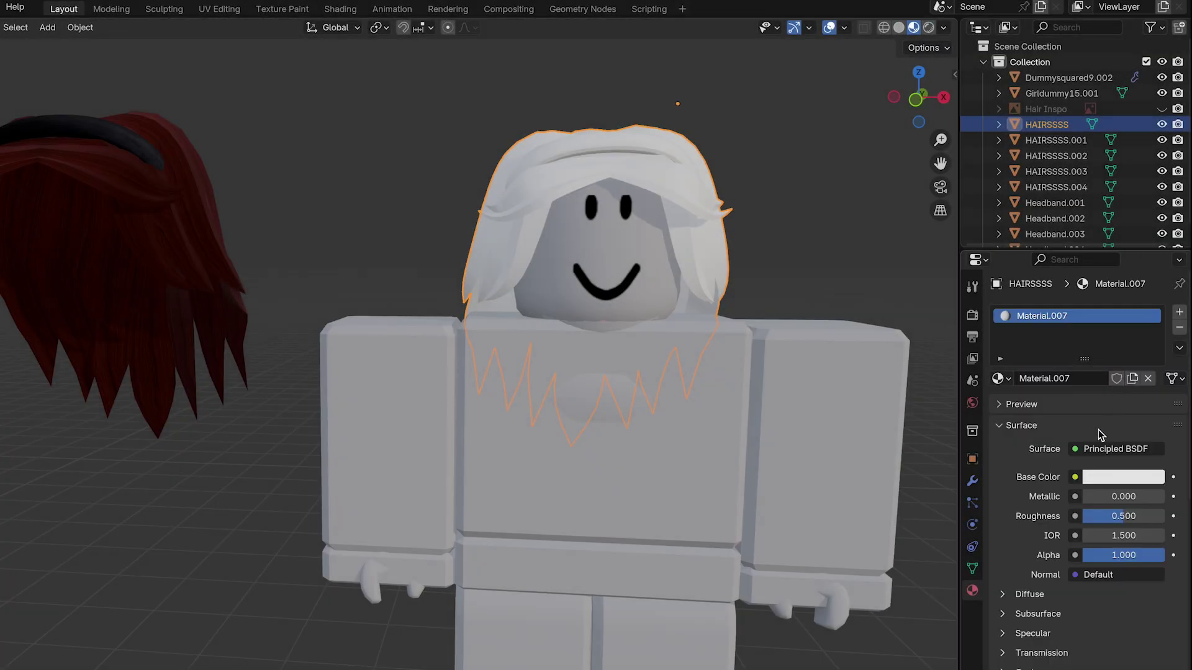
click(1076, 477)
click(717, 581)
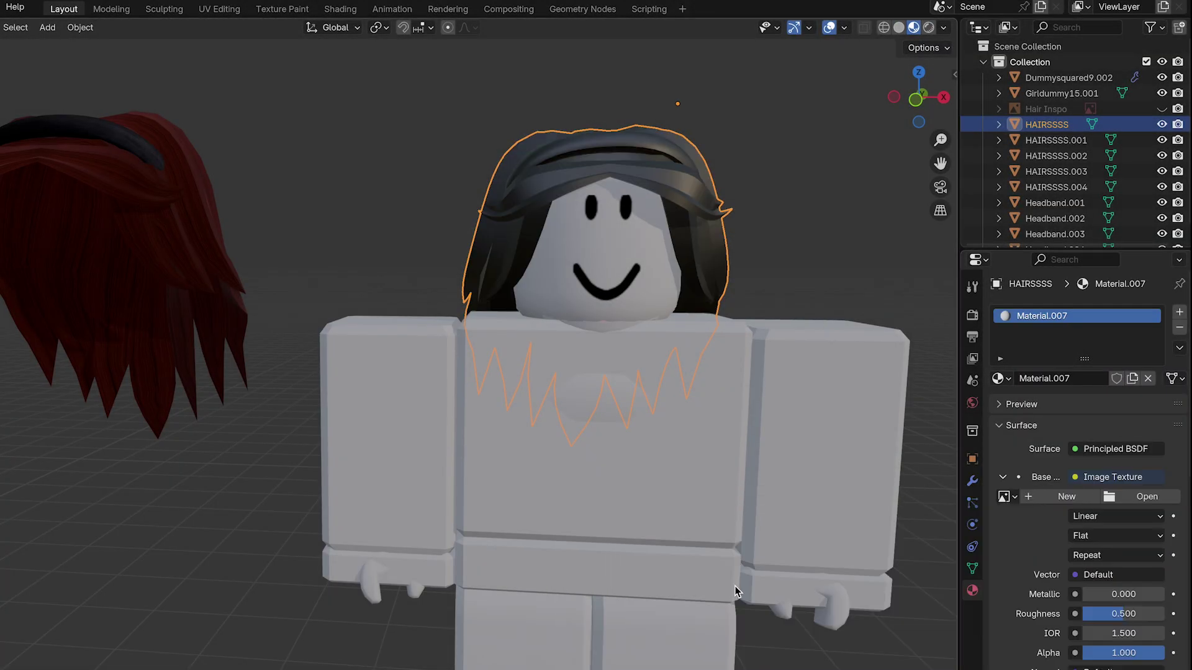
Step: Load newhairmap.png from the Desktop into the new material's image texture
click(1148, 496)
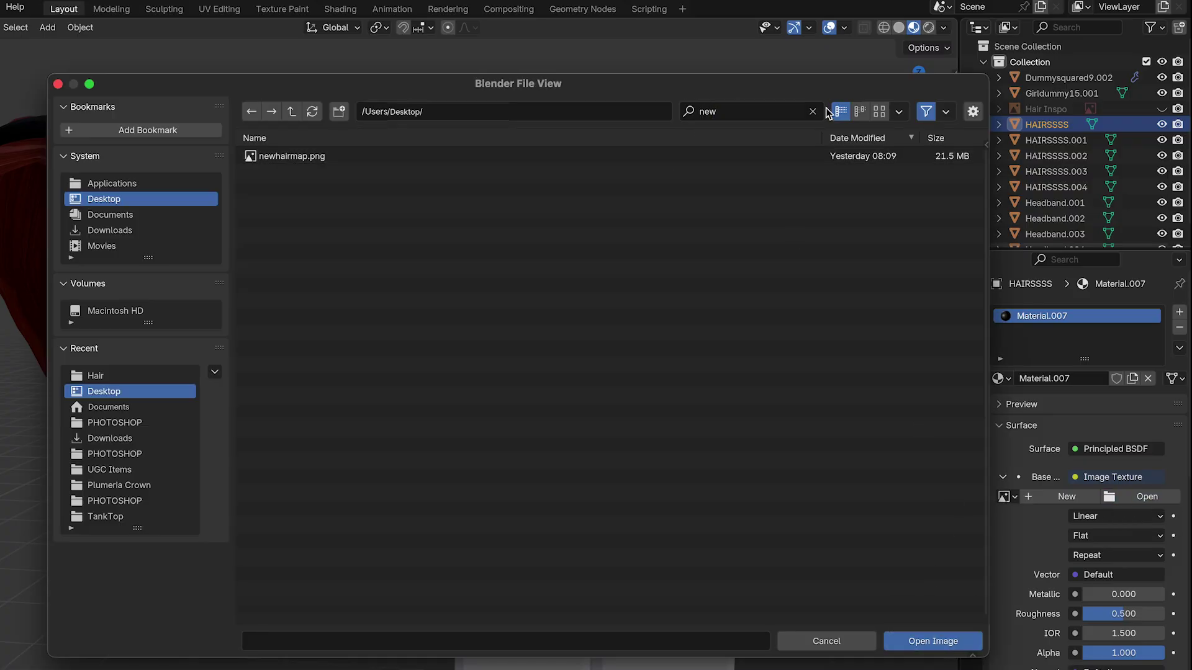
click(832, 157)
click(917, 640)
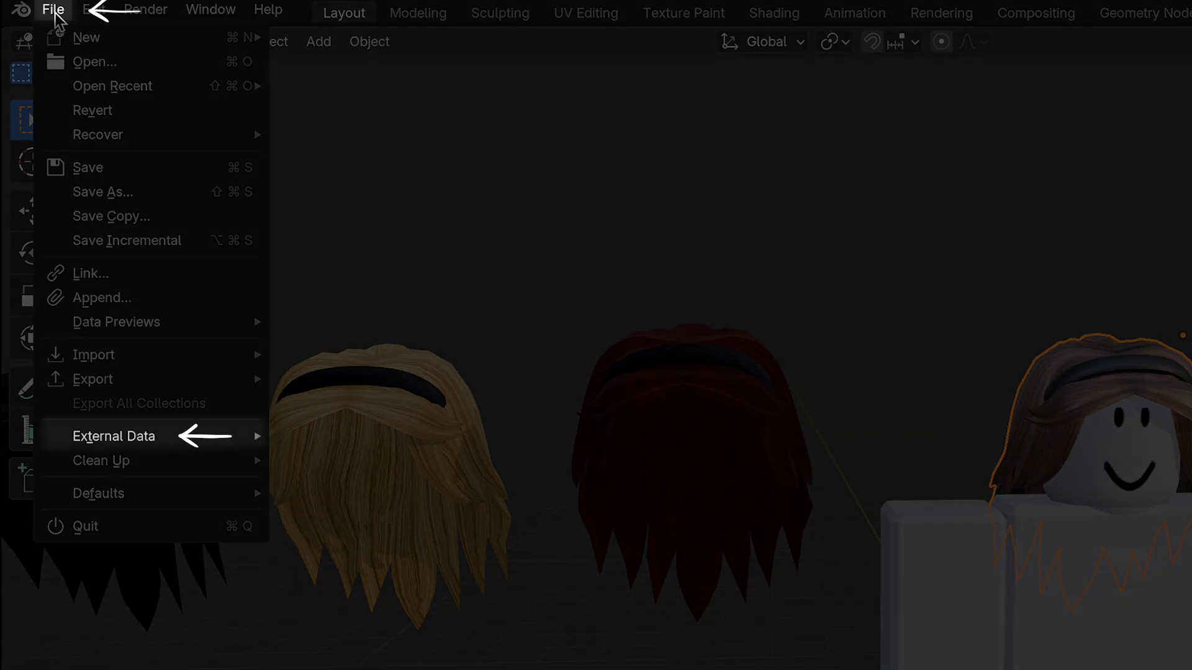
Step: Start an FBX export of the hair, set Path Mode to Copy, and choose a different Apply Scalings option
mouse_move(141, 442)
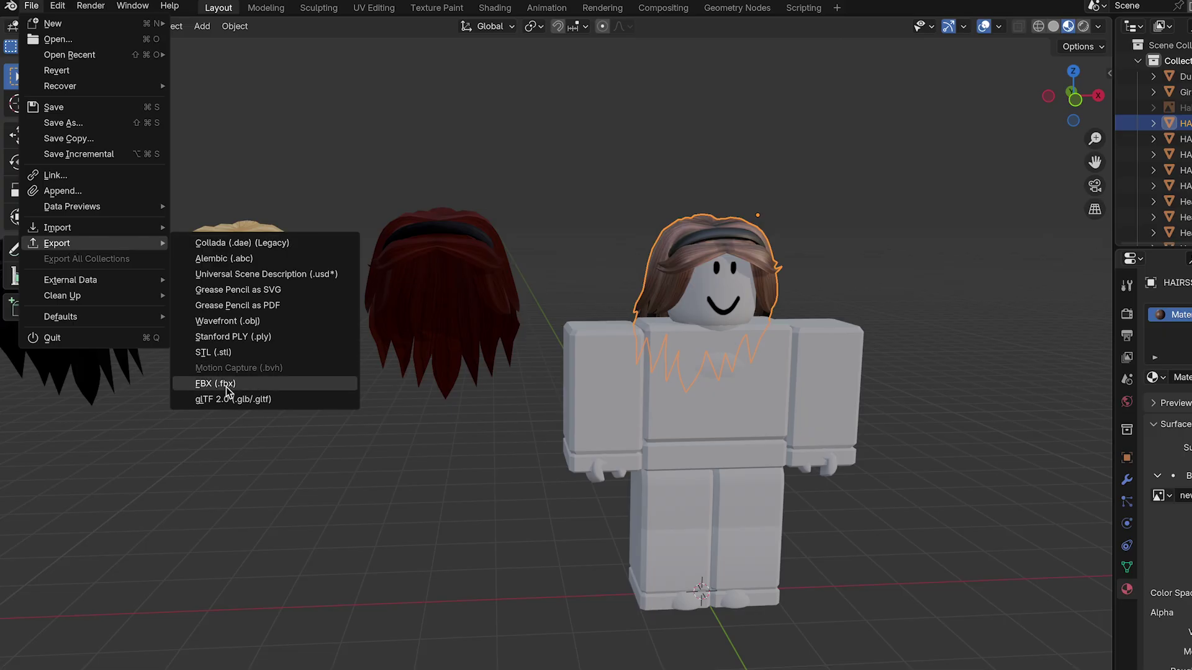
click(226, 383)
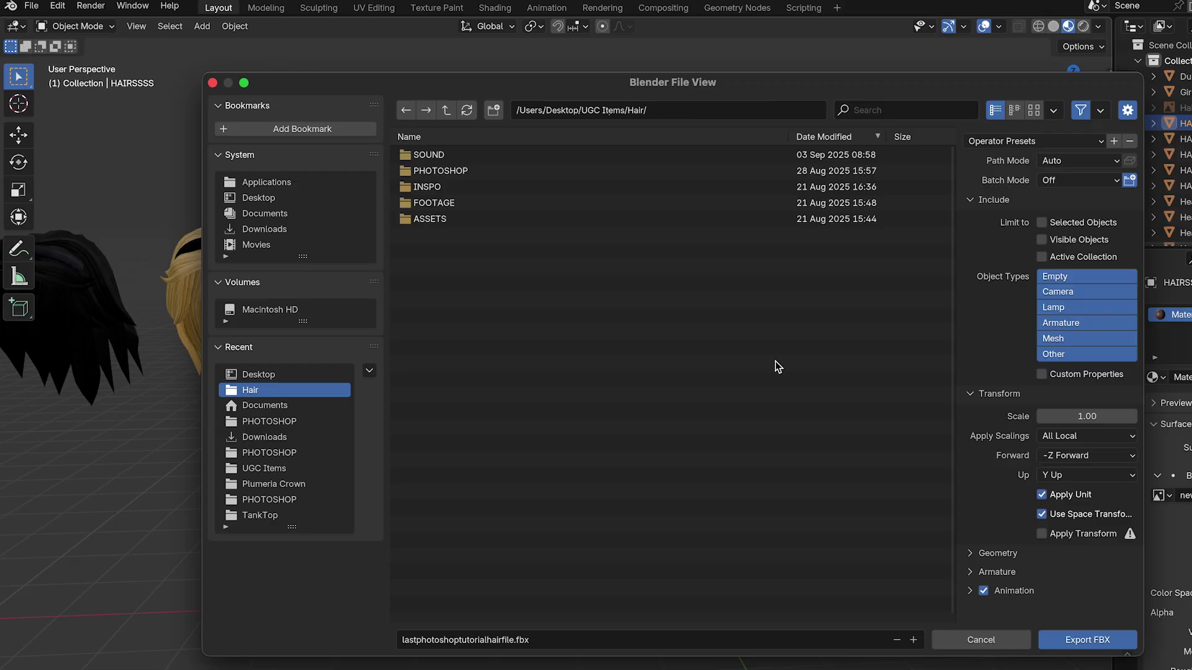
click(1116, 163)
click(1084, 263)
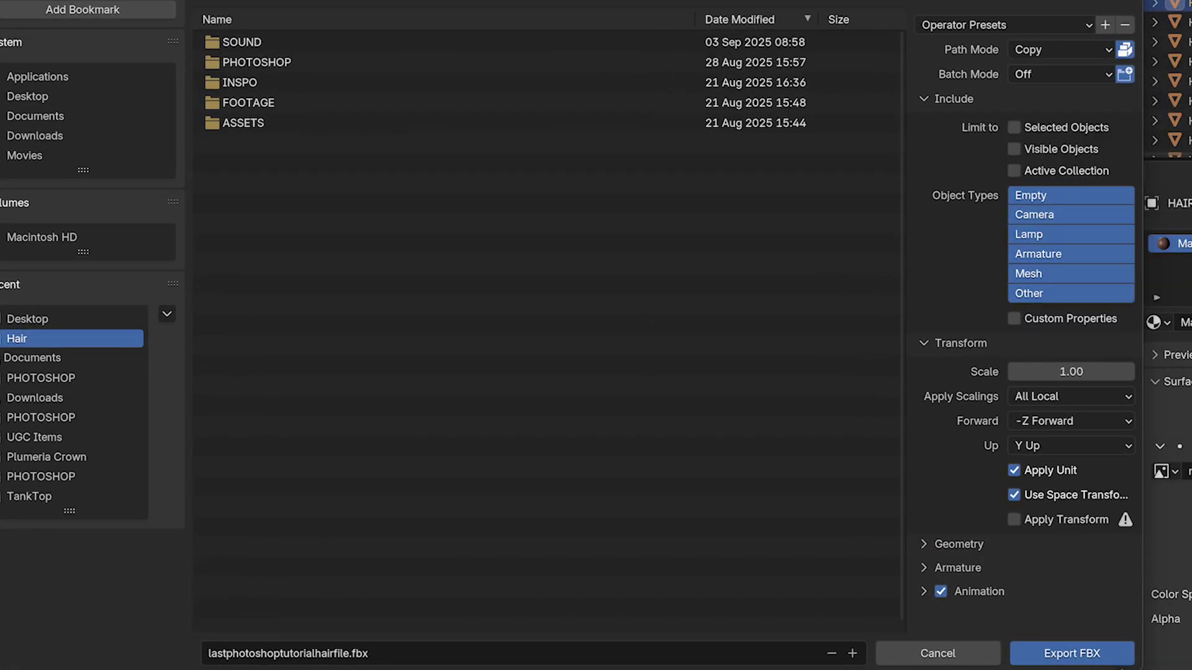
click(1071, 396)
click(1035, 441)
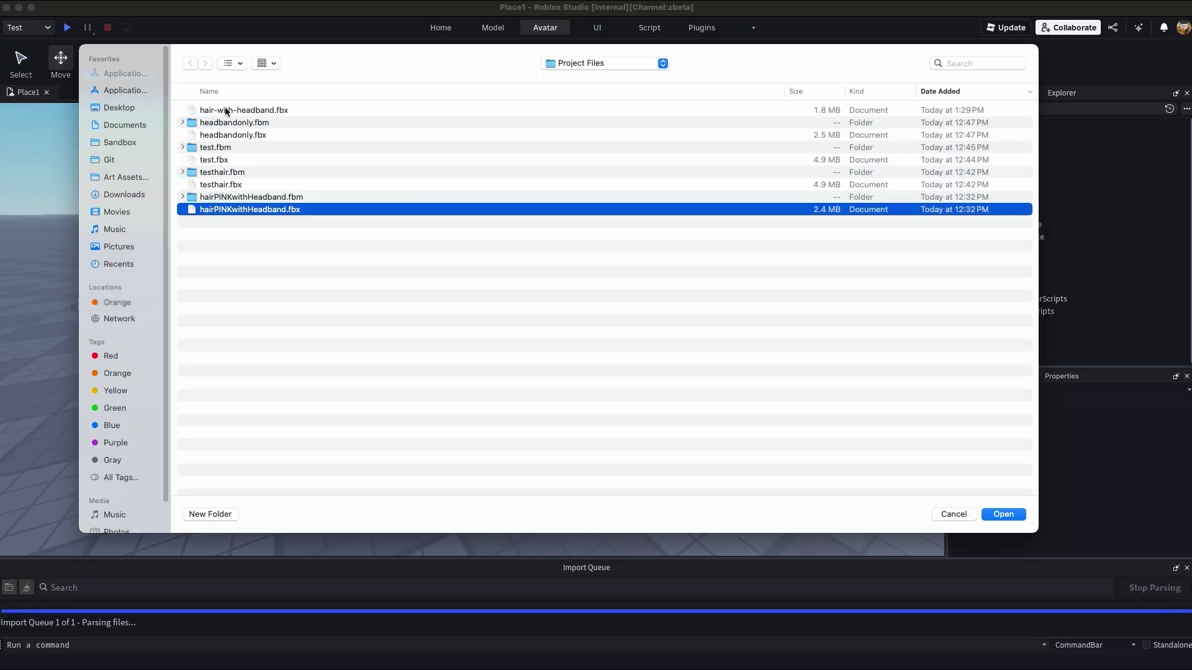
Step: In Roblox Studio, load hair-with-headband.fbx into the import preview and check its base_color_texture
click(196, 112)
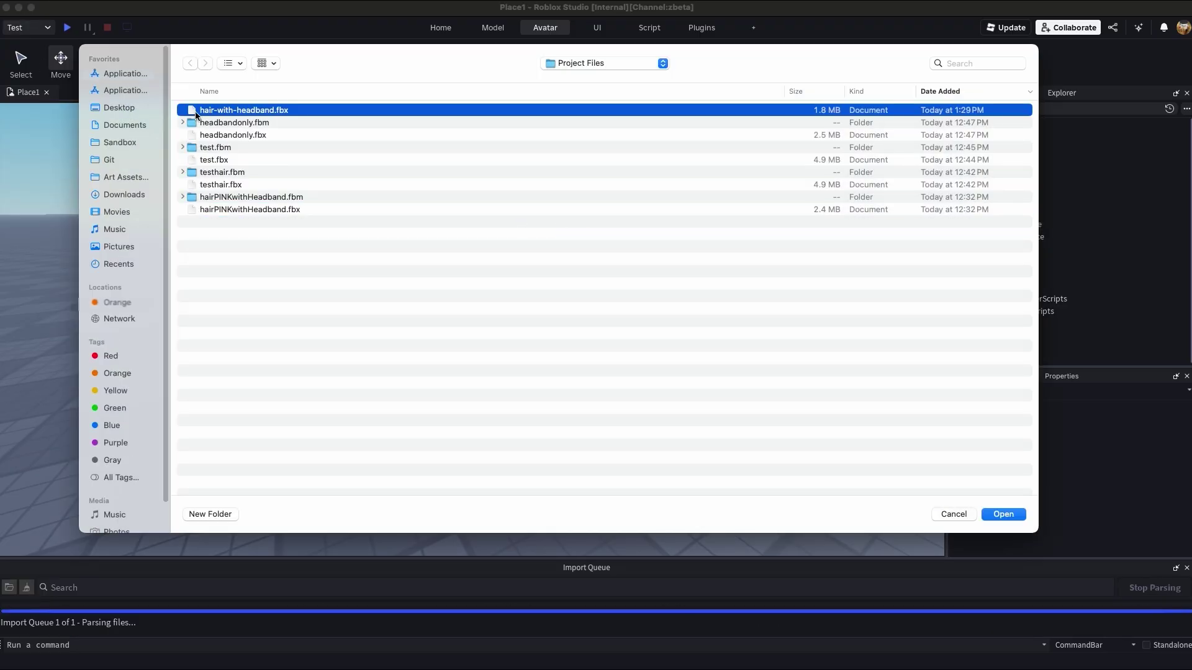
click(1004, 514)
drag(427, 255, 465, 311)
click(371, 369)
click(430, 387)
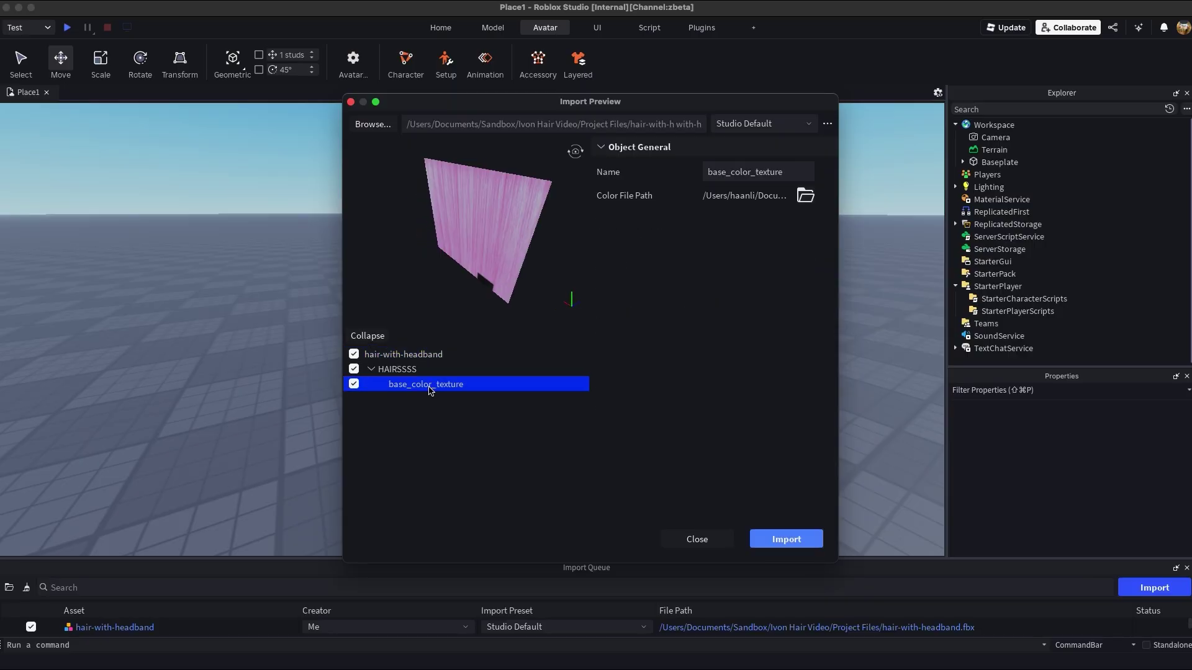
click(400, 355)
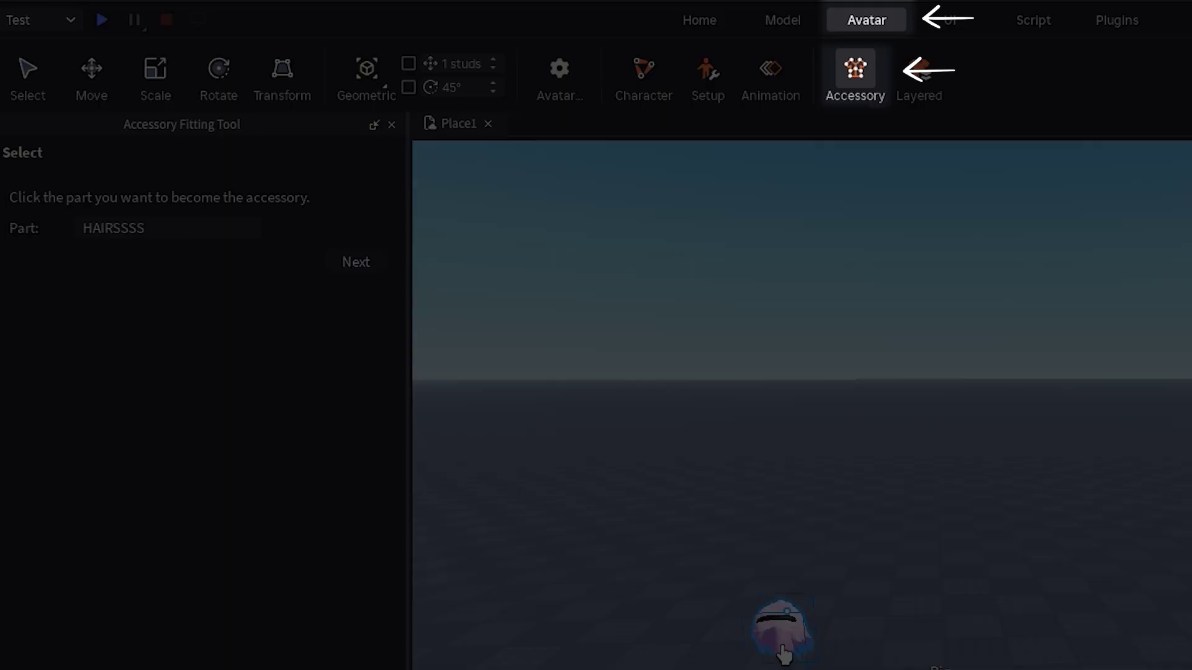
Step: Use the HAIRSSSS part in the Accessory Fitting Tool and define its asset type as a Hair accessory
click(356, 262)
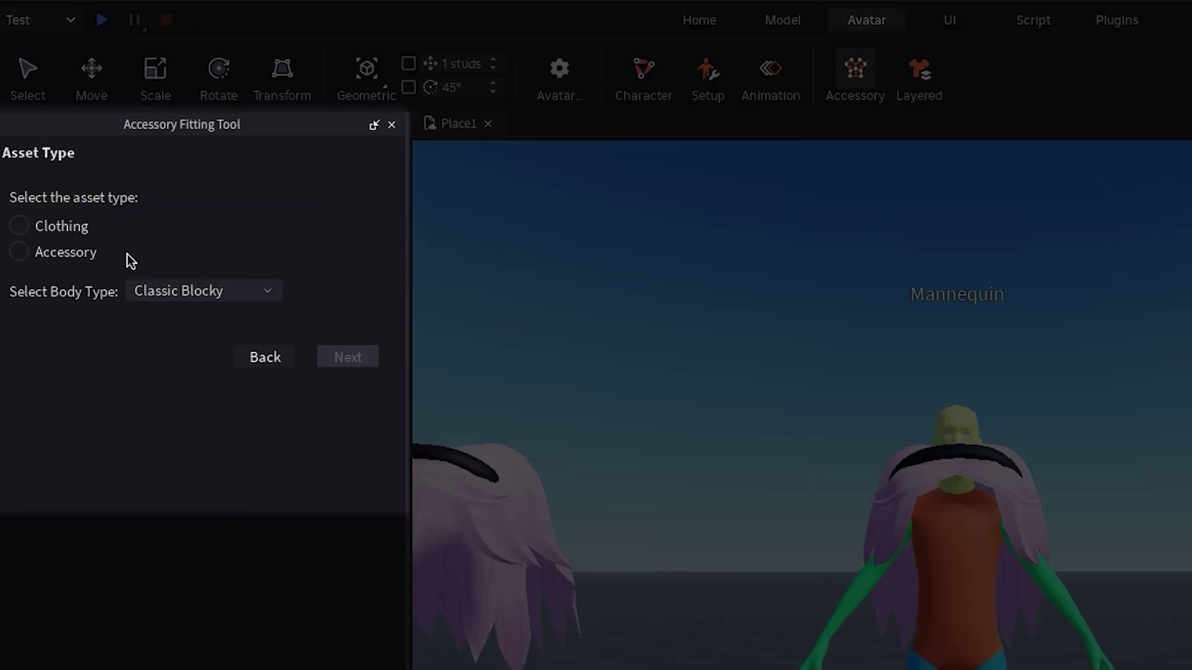
click(147, 249)
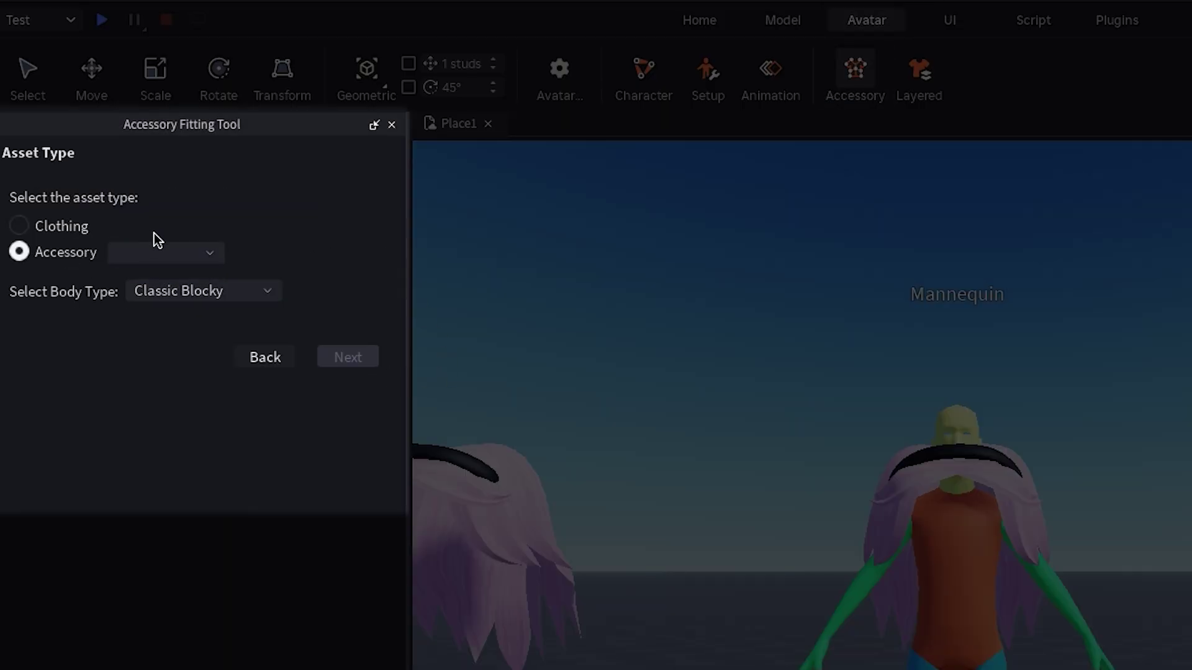
click(160, 252)
click(133, 484)
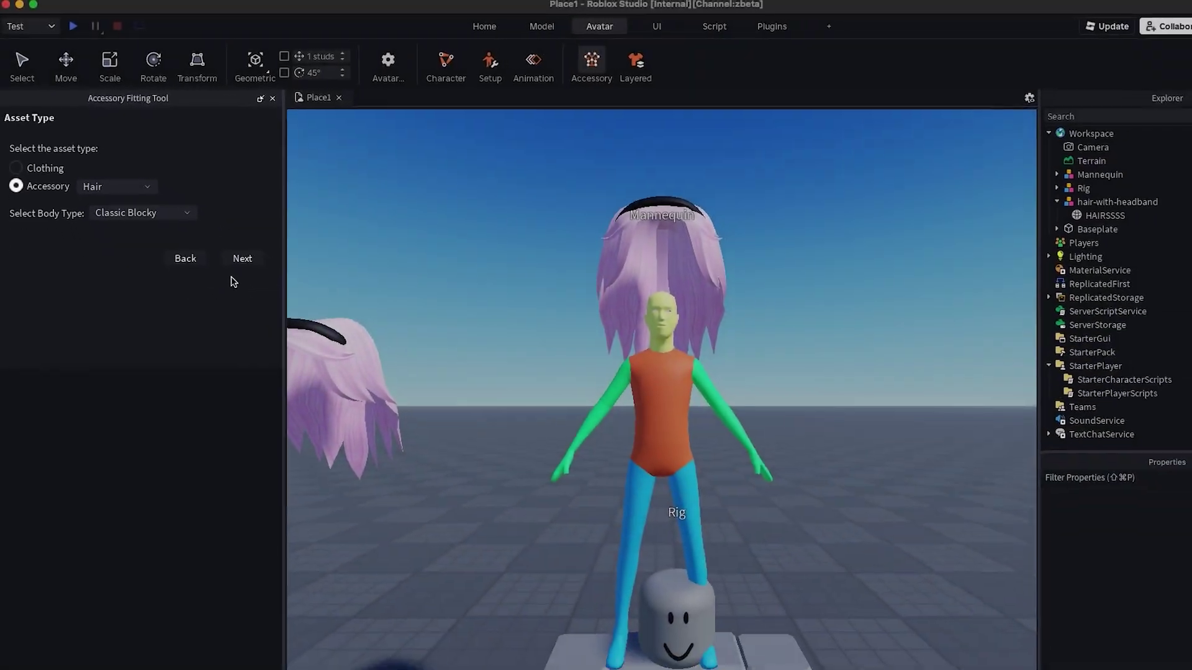
click(270, 285)
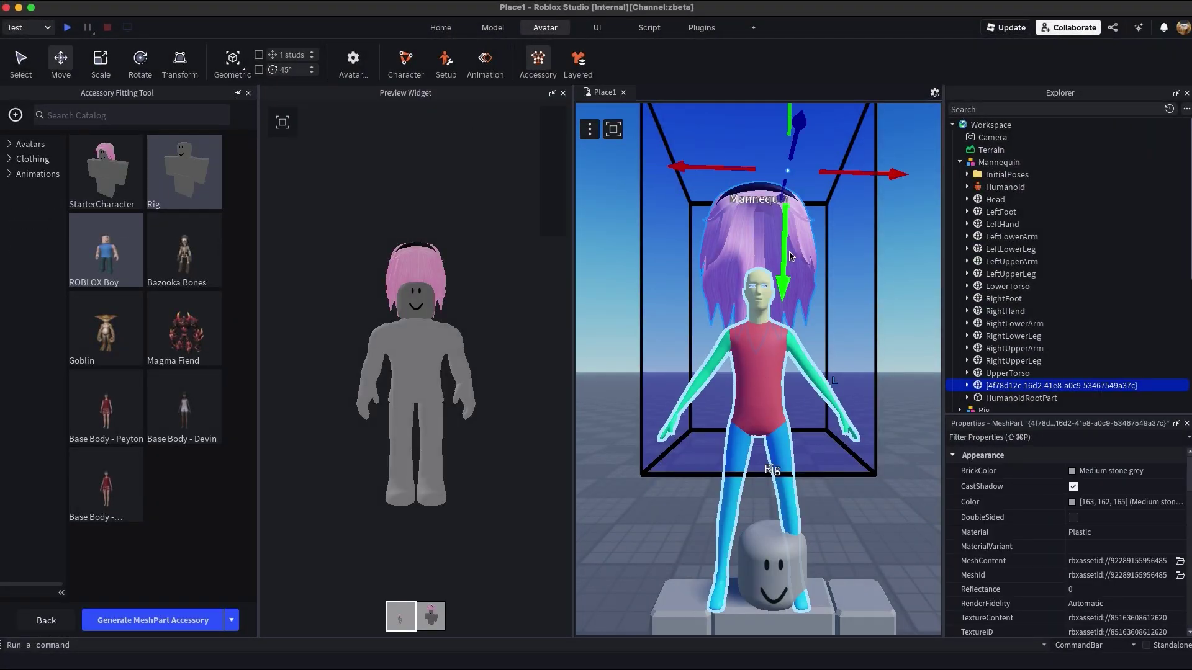
Step: Lower the hair onto the mannequin's head and generate the MeshPart accessory
drag(790, 256, 418, 306)
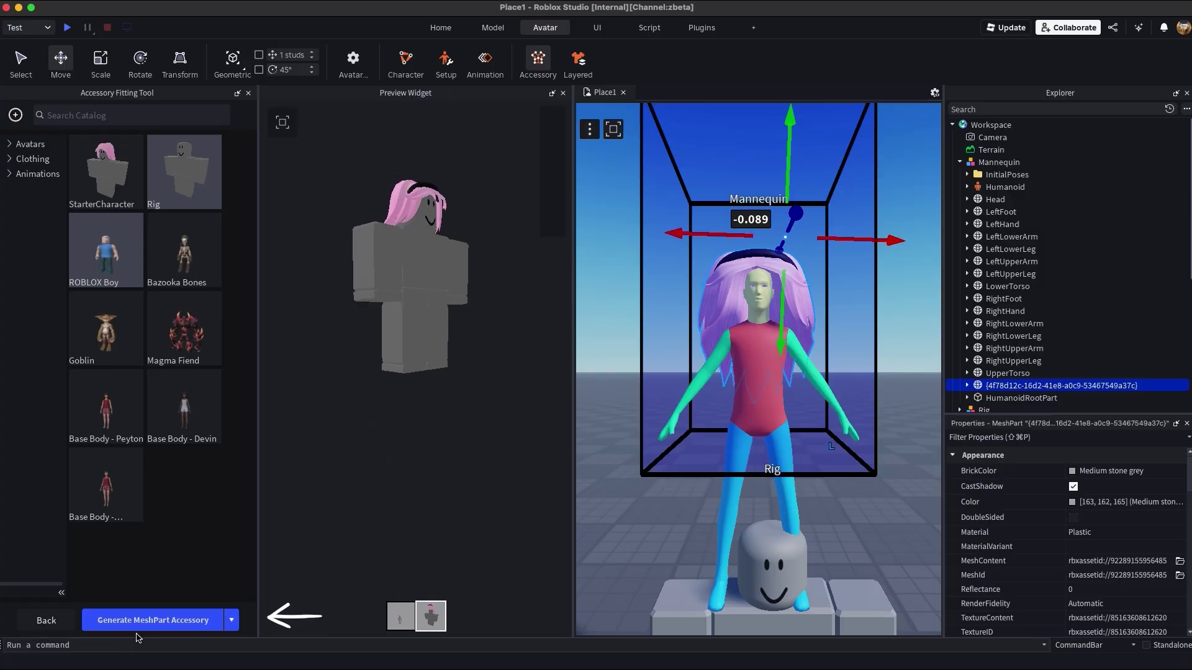
click(138, 627)
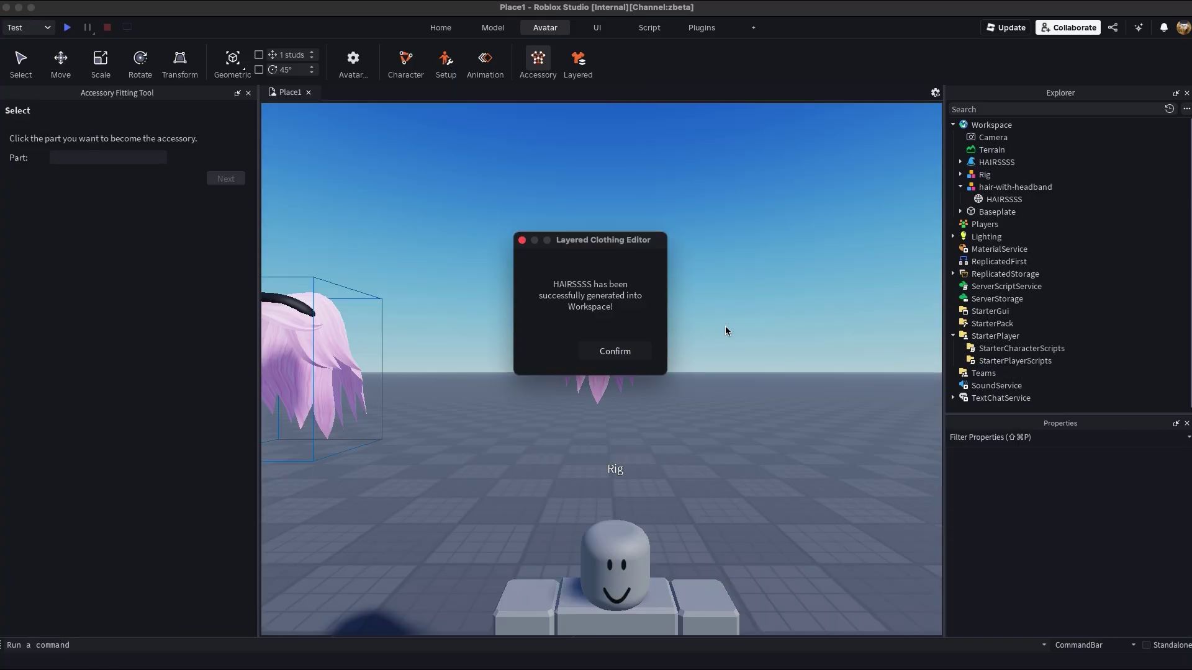
click(614, 348)
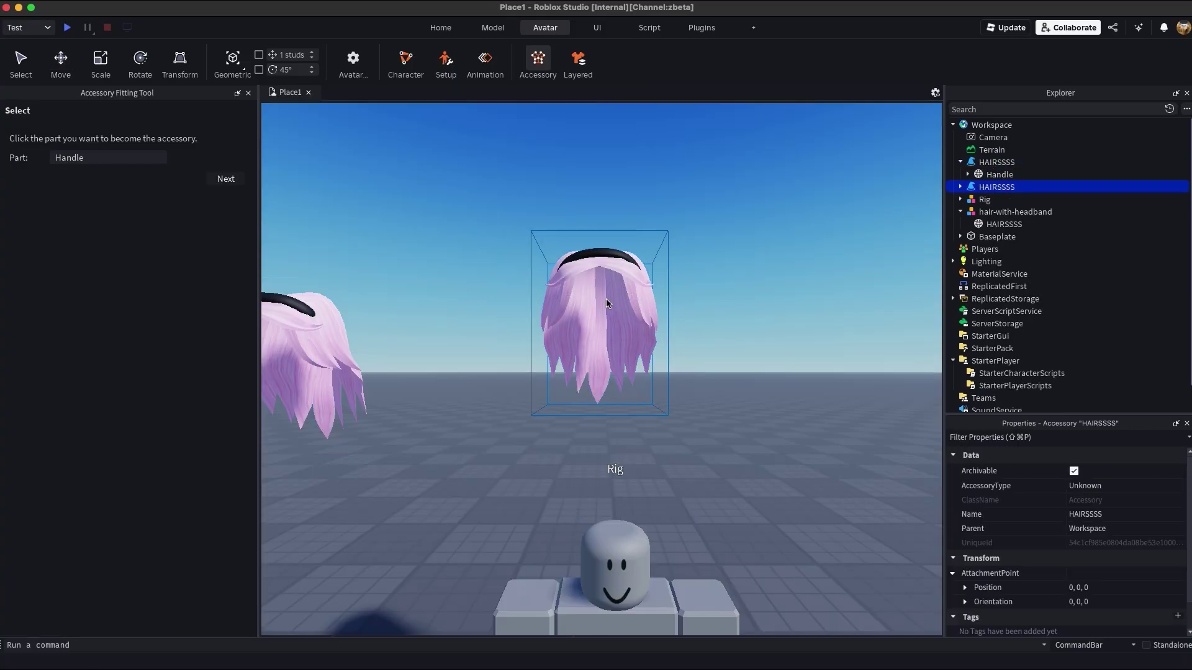
Step: Close the Accessory Fitting Tool and open the HAIRSSSS accessory's Roblox asset configuration to view its Asset Category options
click(248, 93)
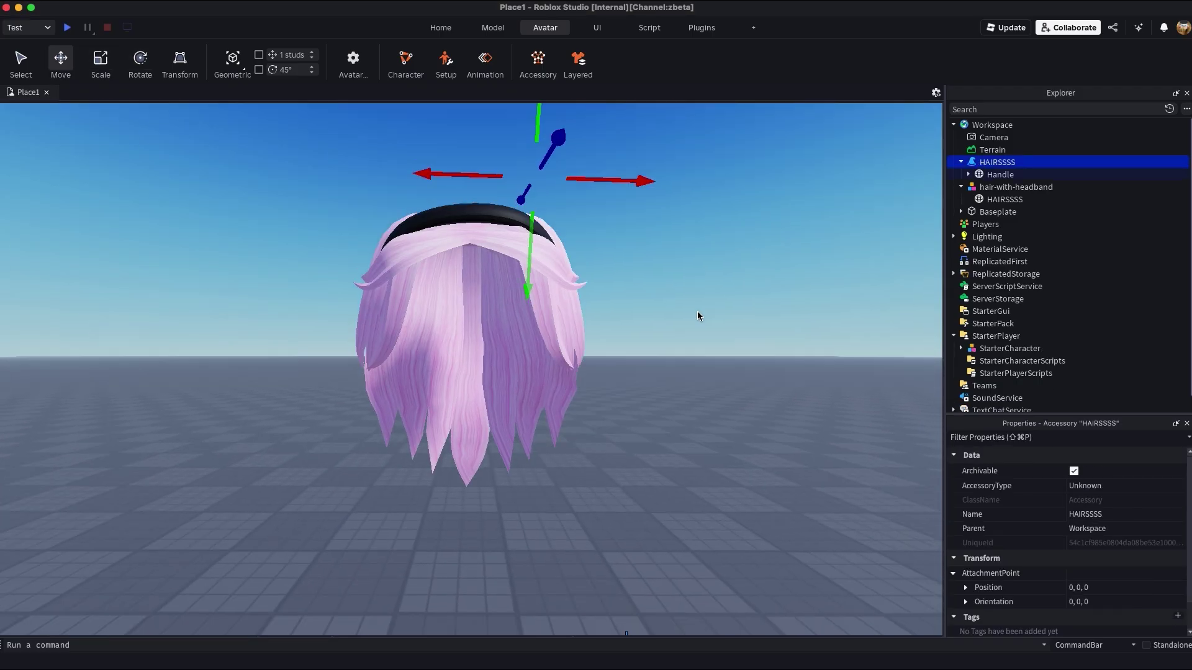
scroll(697, 312, down, 4)
right_click(475, 348)
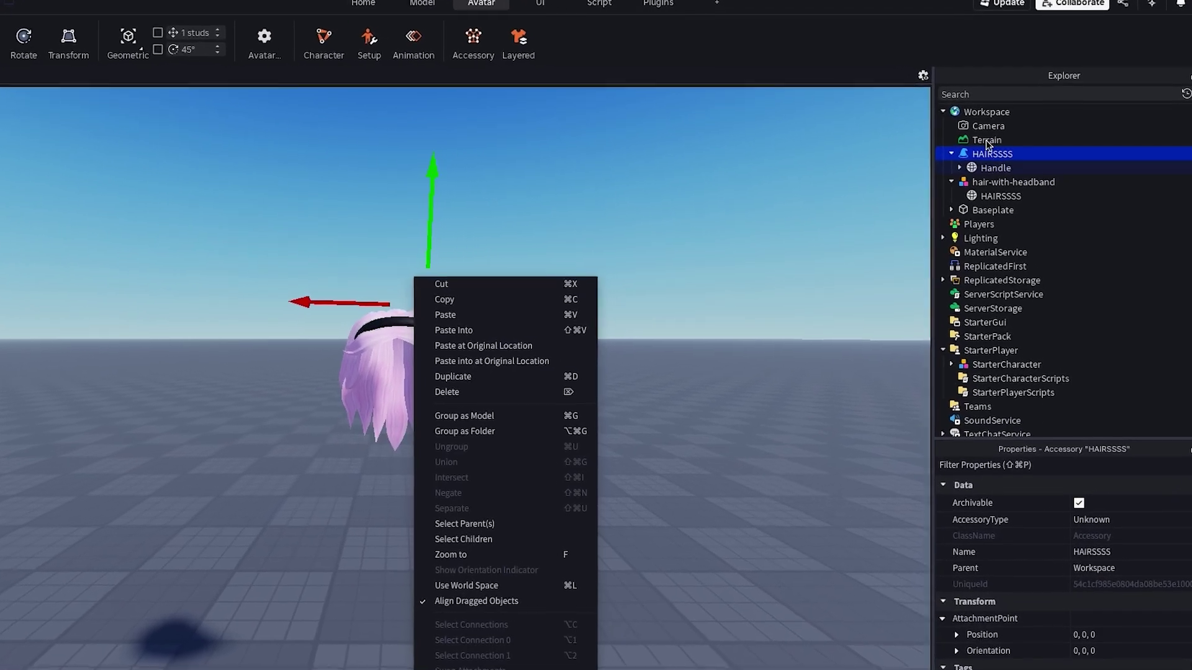
click(986, 153)
right_click(978, 146)
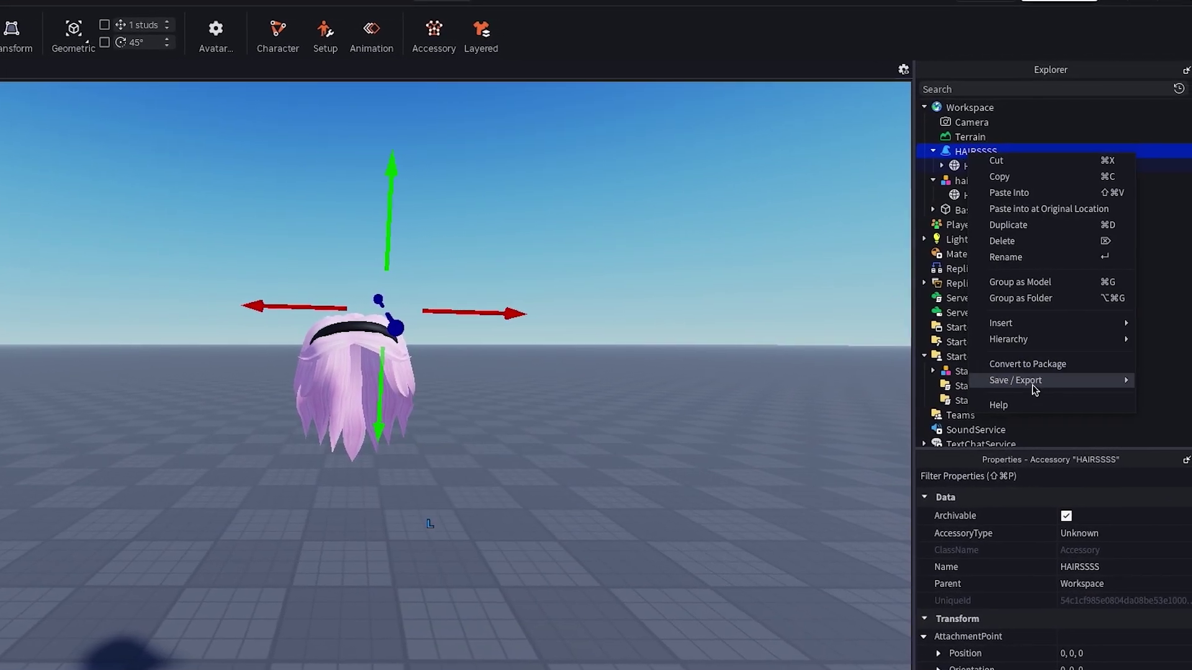
mouse_move(1067, 380)
click(1169, 384)
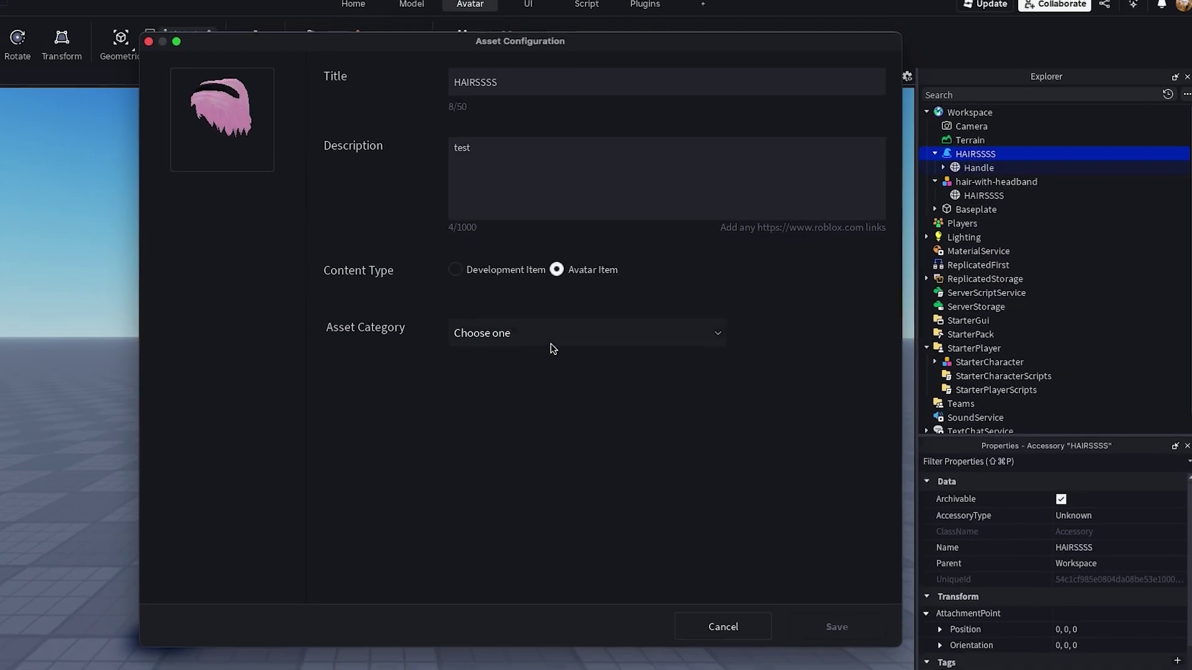
click(588, 337)
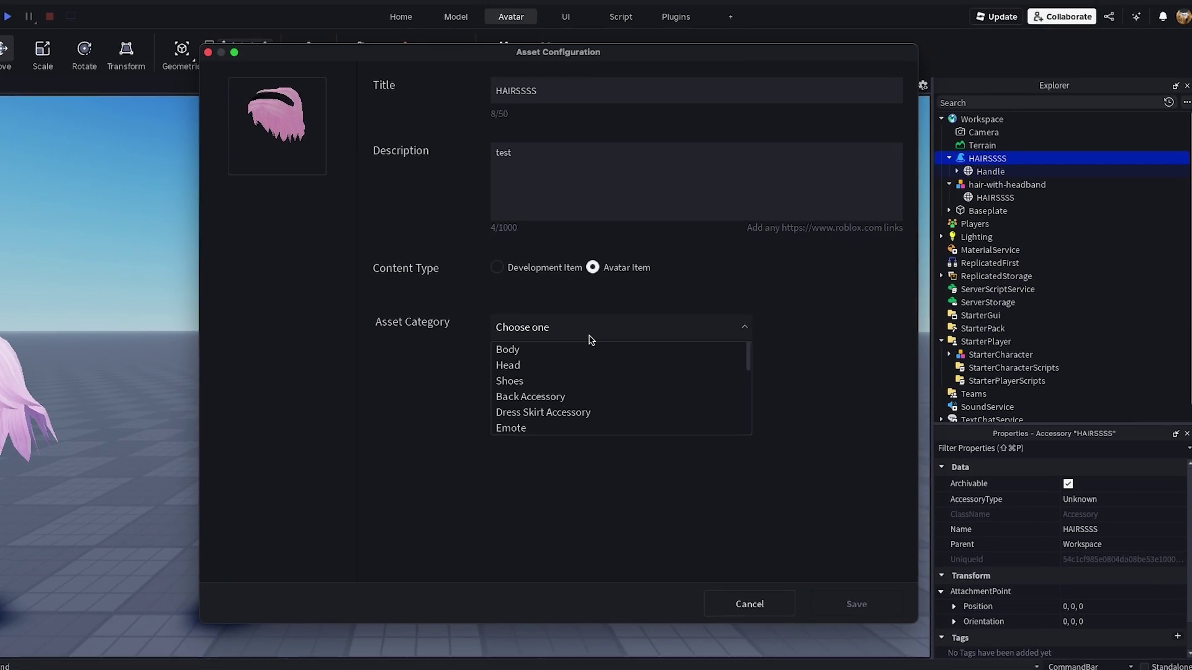
click(622, 333)
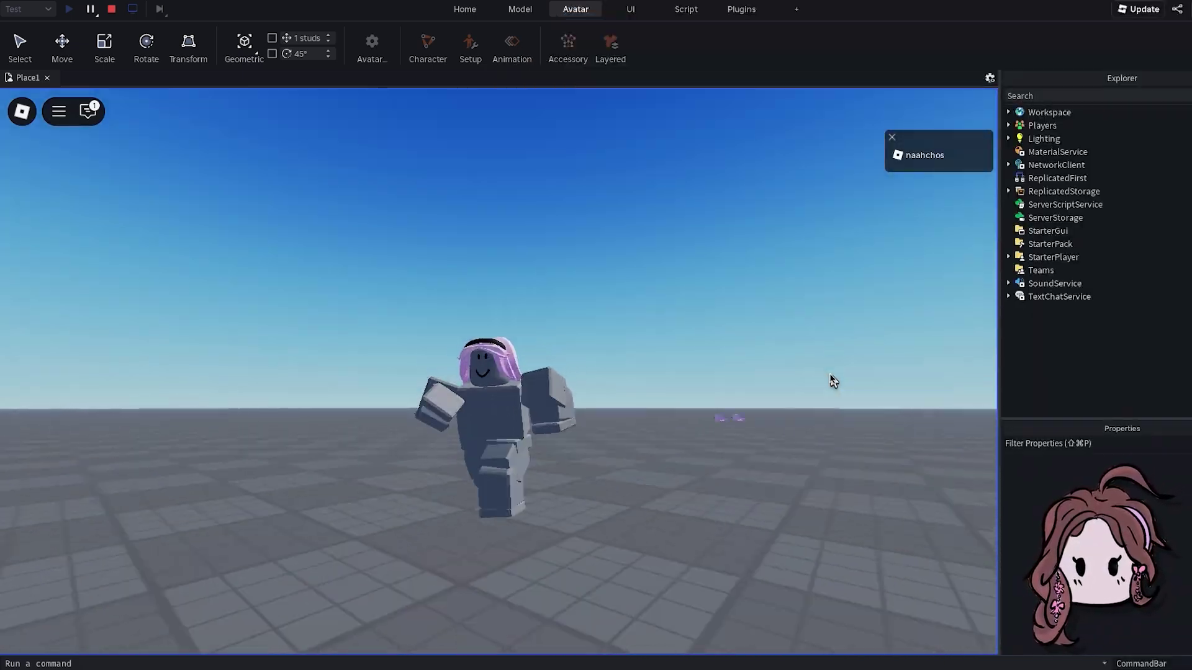
Step: Walk the test character around in the playtest and examine the fit of the hair and headband from several distances
key(w)
right_drag(830, 374, 830, 374)
key(a)
key(s)
key(d)
key(w)
scroll(516, 378, down, 5)
scroll(516, 378, up, 3)
scroll(514, 378, up, 8)
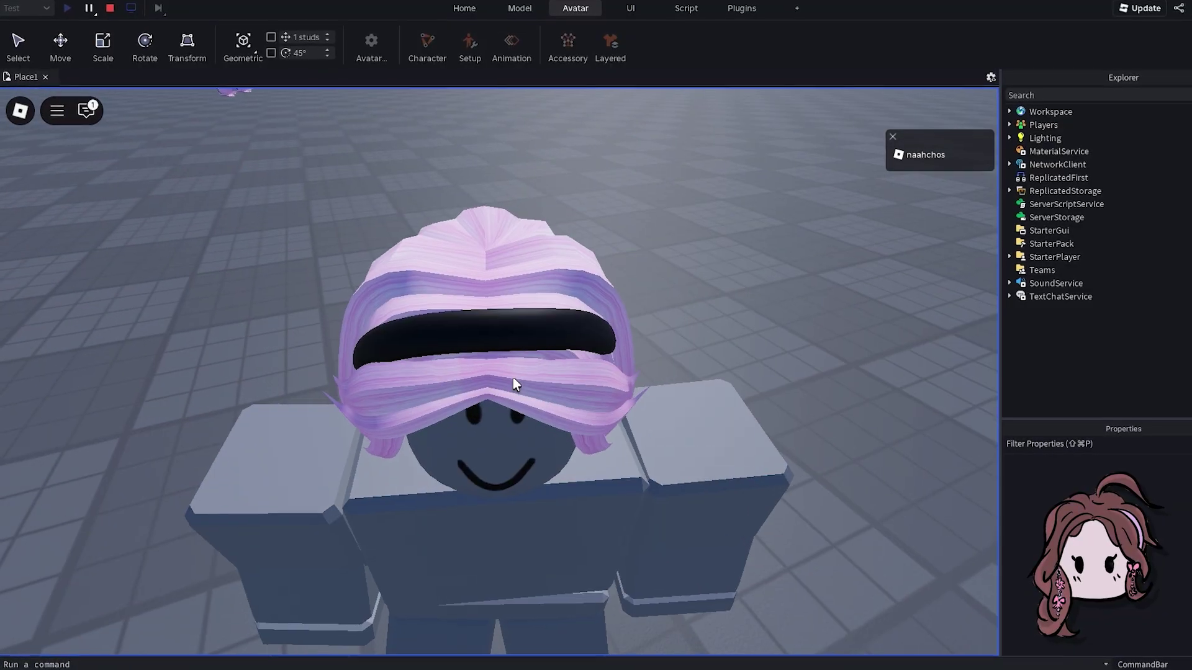